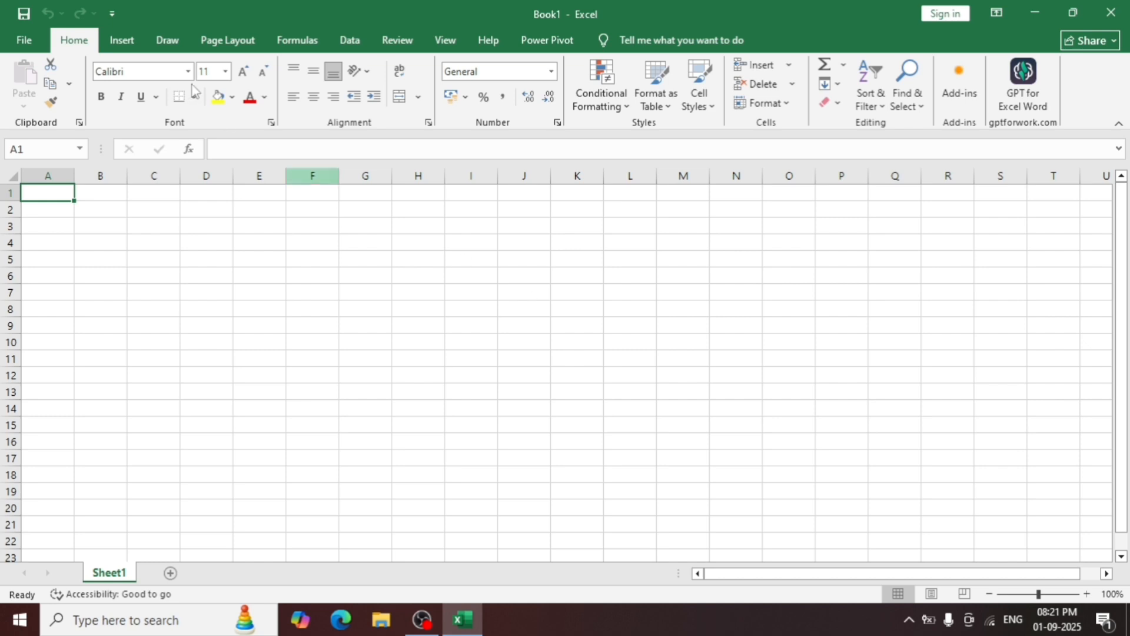
click(141, 47)
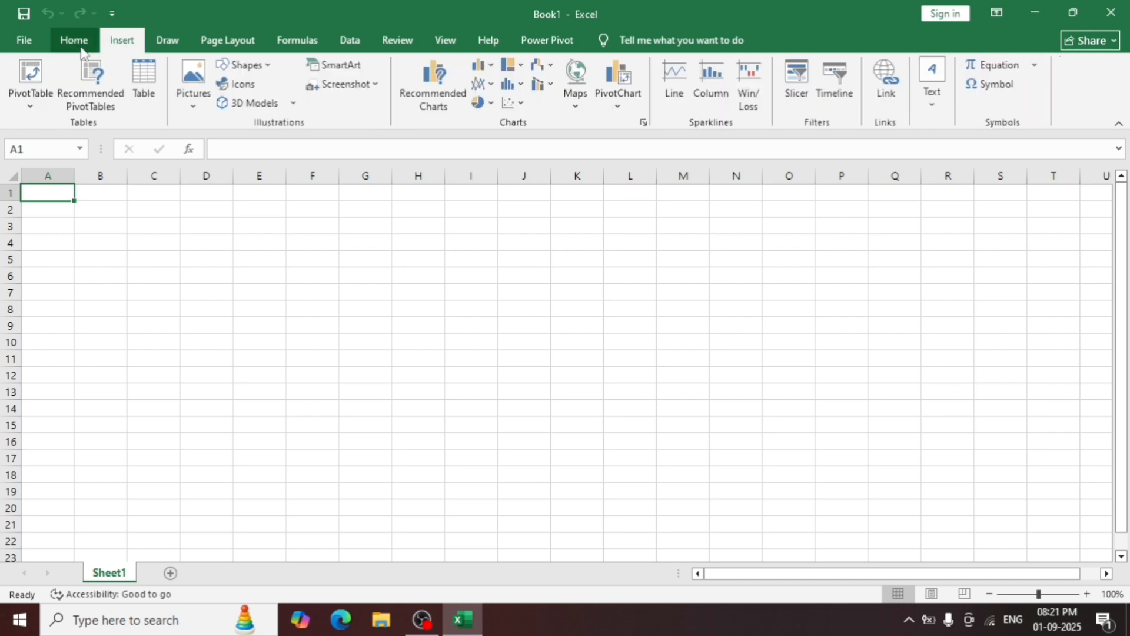
click(77, 46)
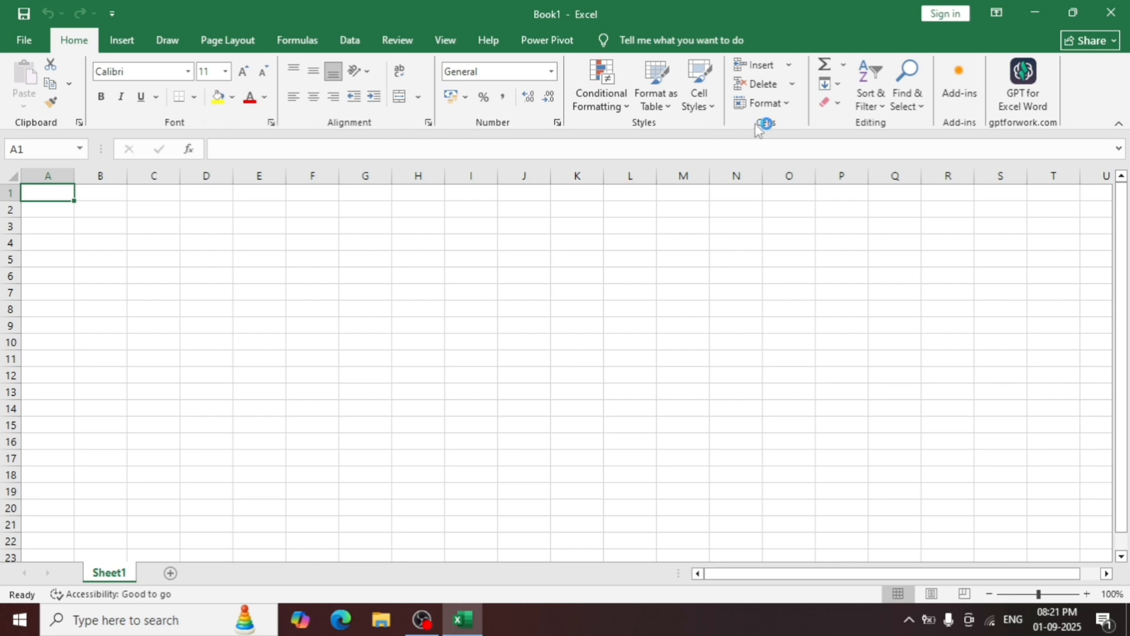
click(119, 44)
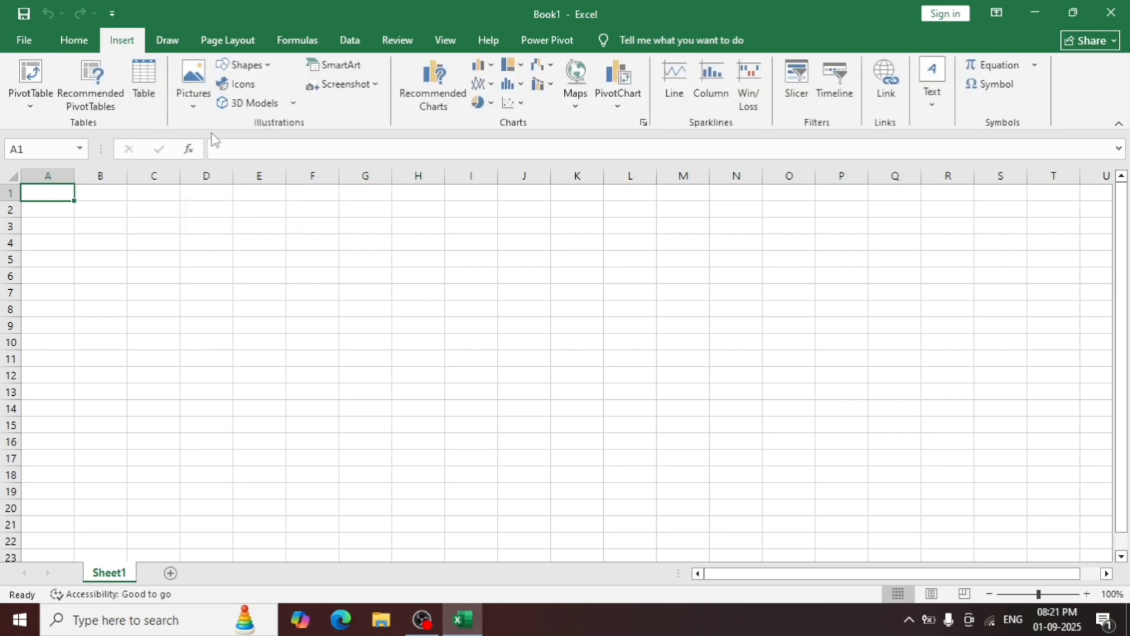
click(168, 41)
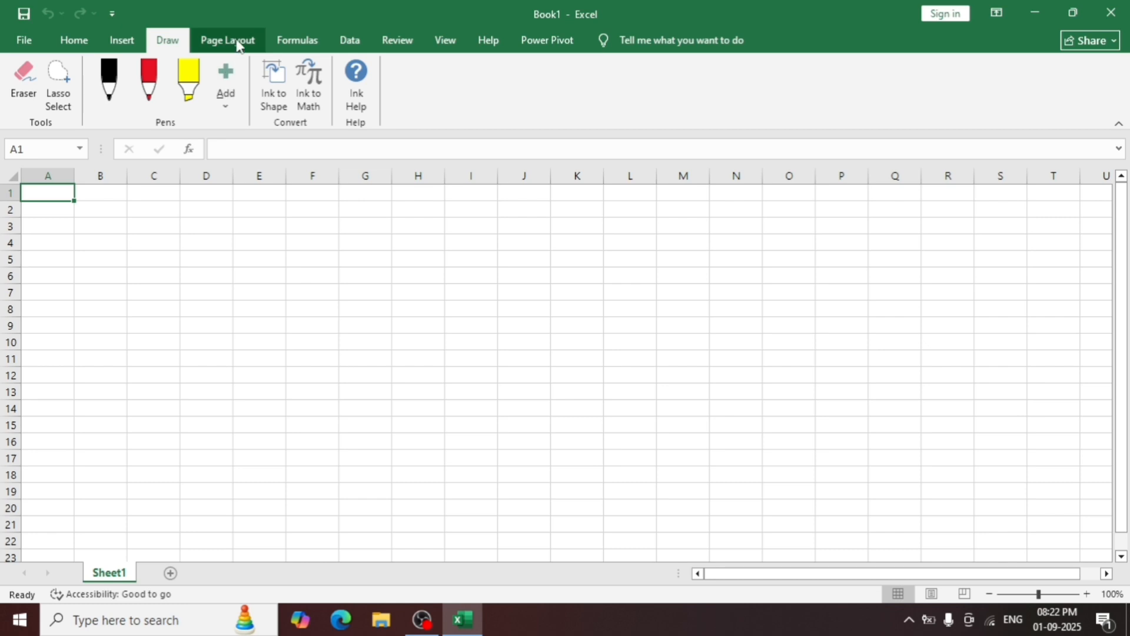
click(348, 41)
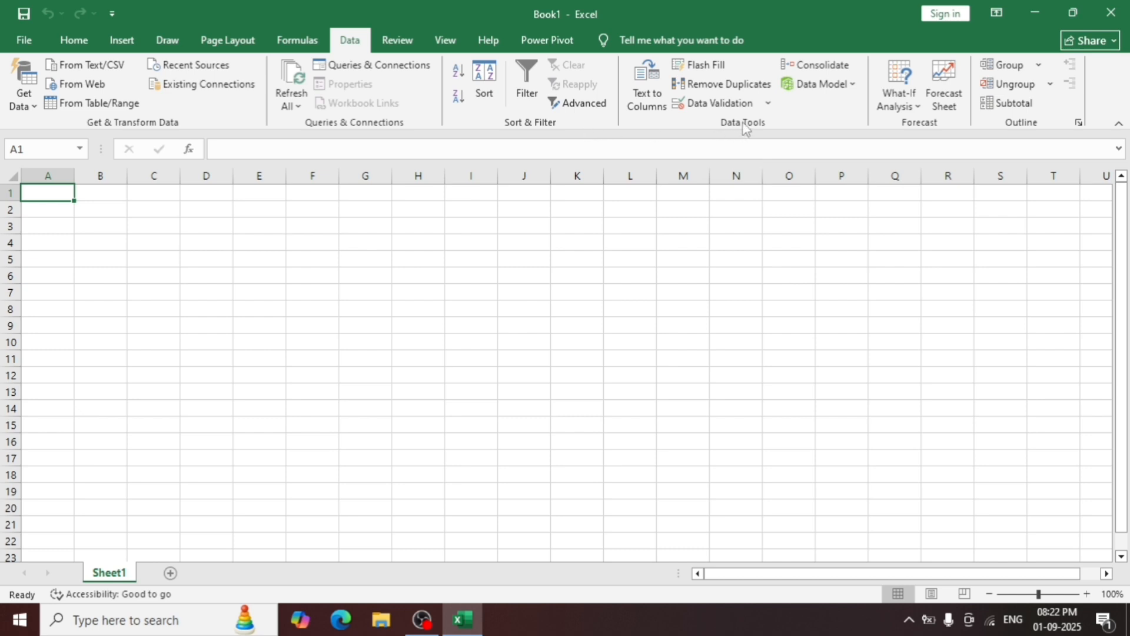
click(74, 40)
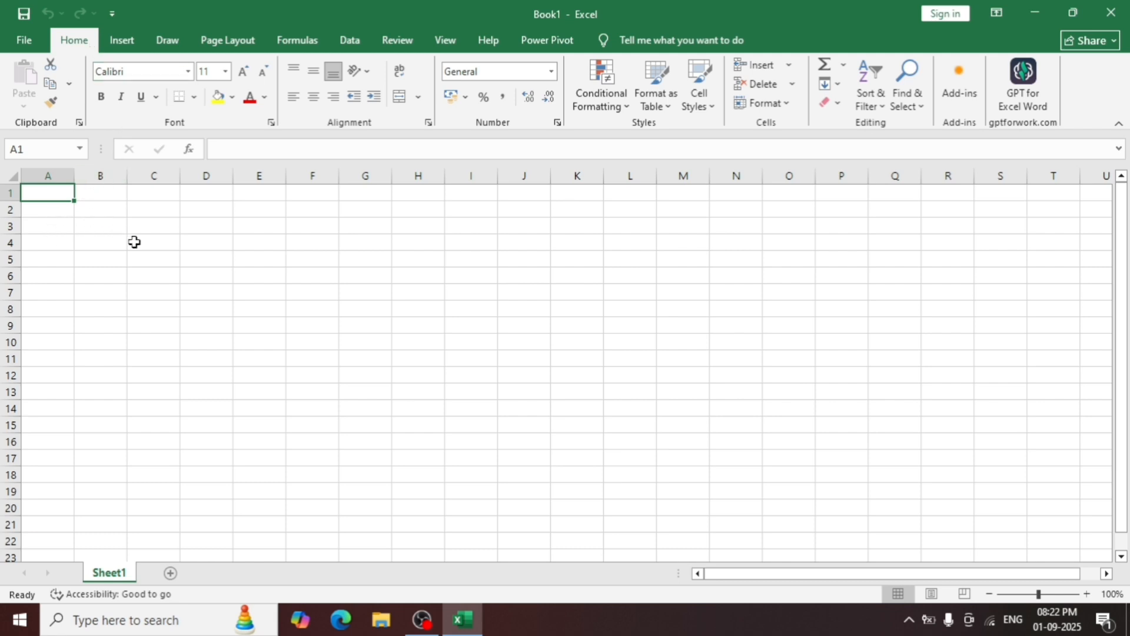
drag(157, 209, 349, 300)
click(349, 301)
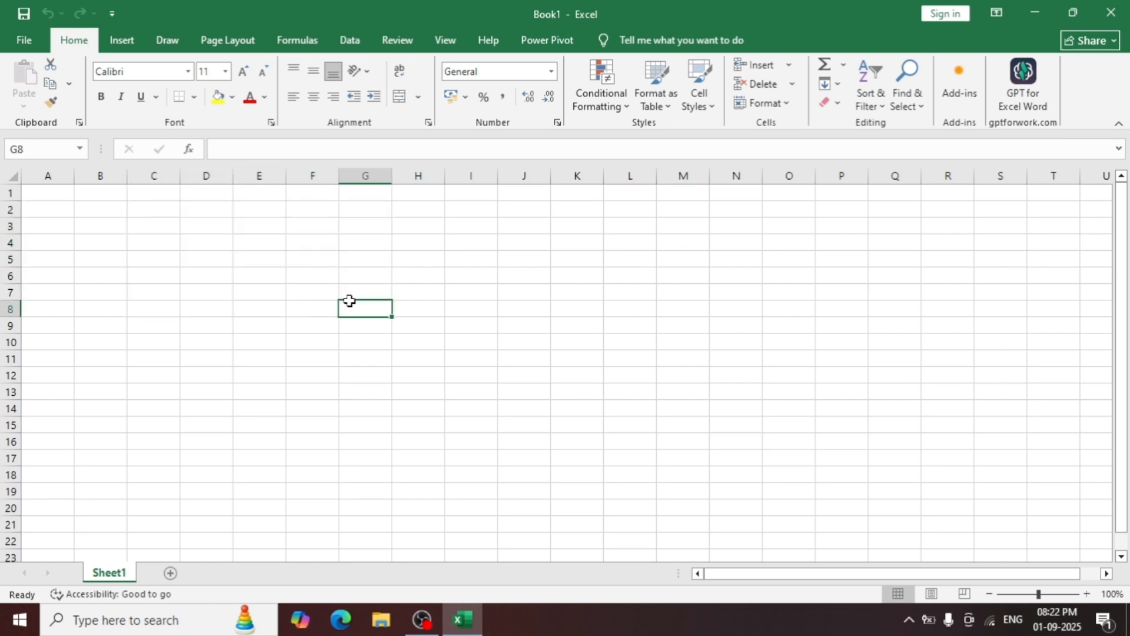
click(55, 199)
drag(55, 199, 575, 359)
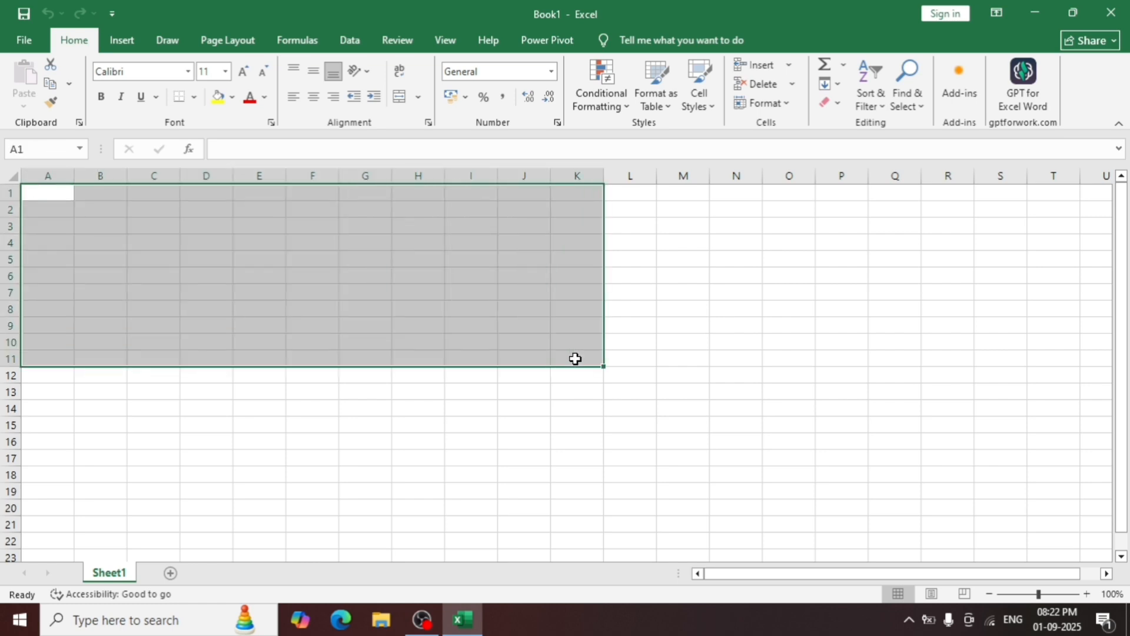
click(575, 359)
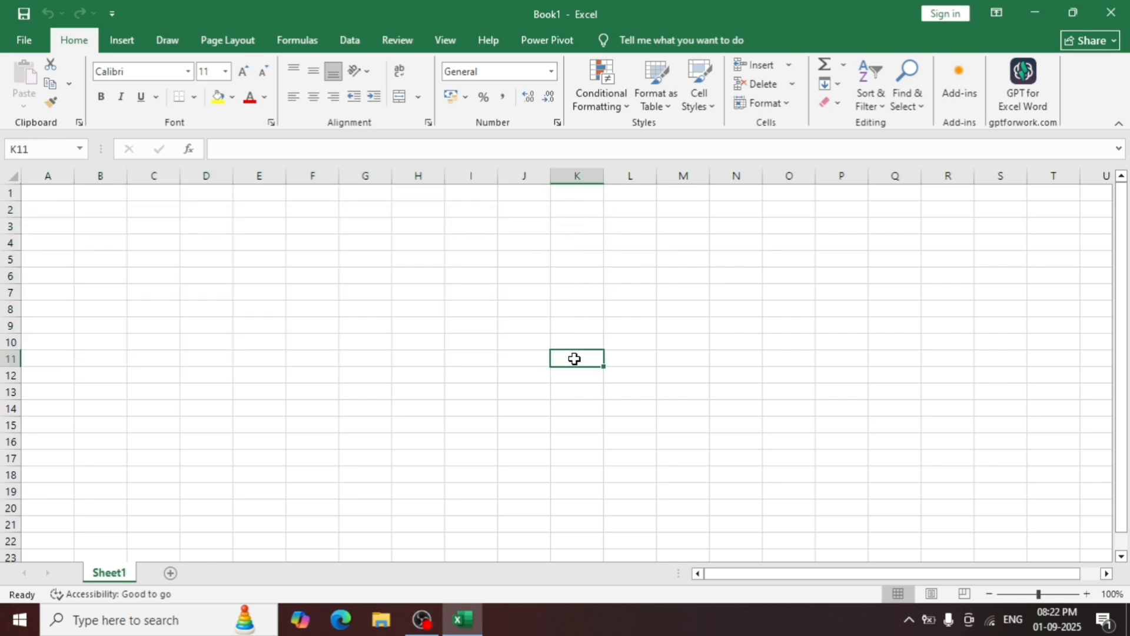
click(64, 199)
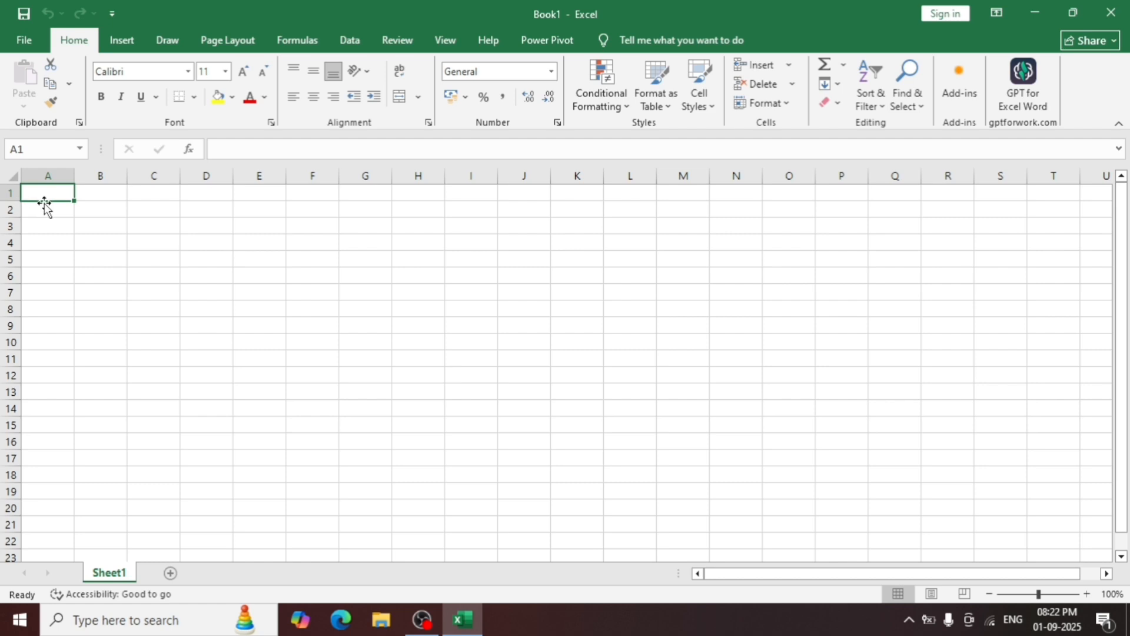
click(63, 222)
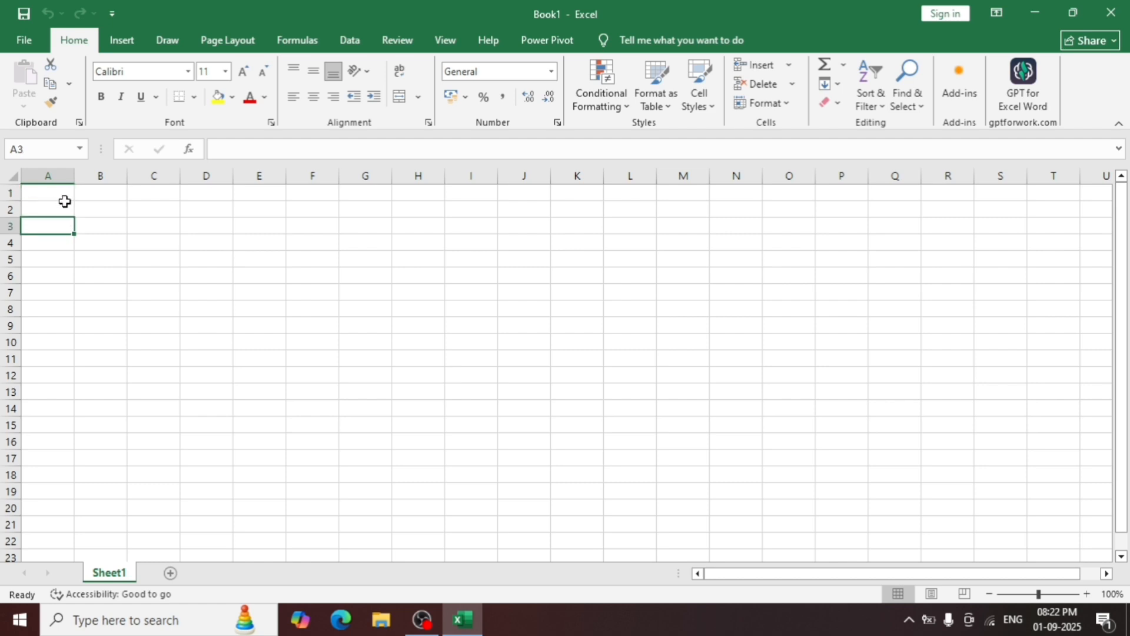
click(66, 191)
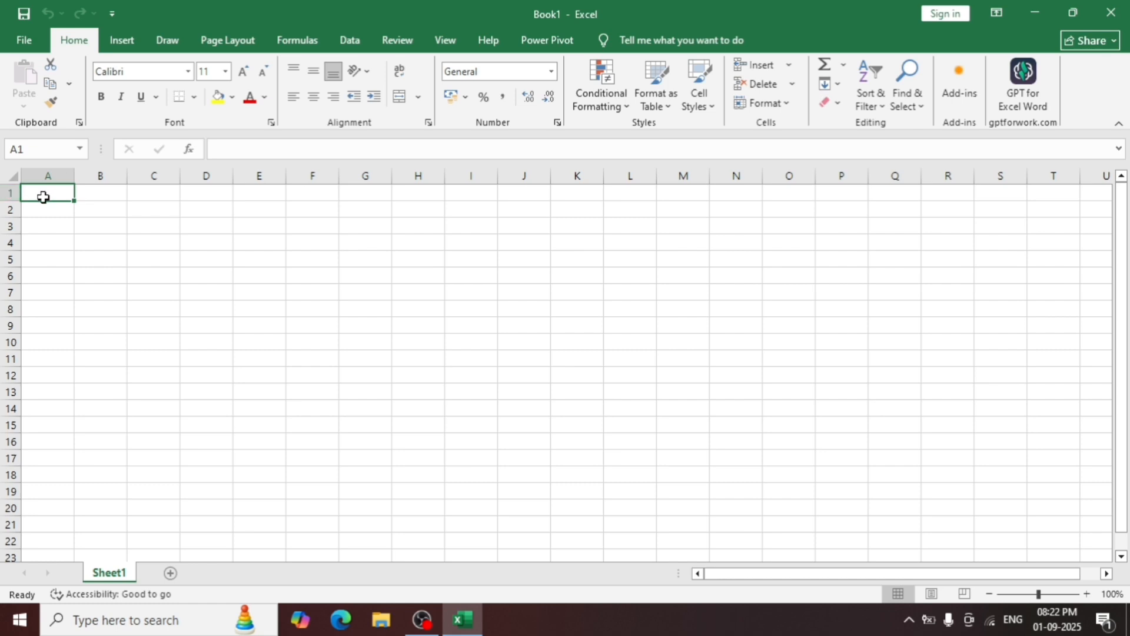
click(46, 151)
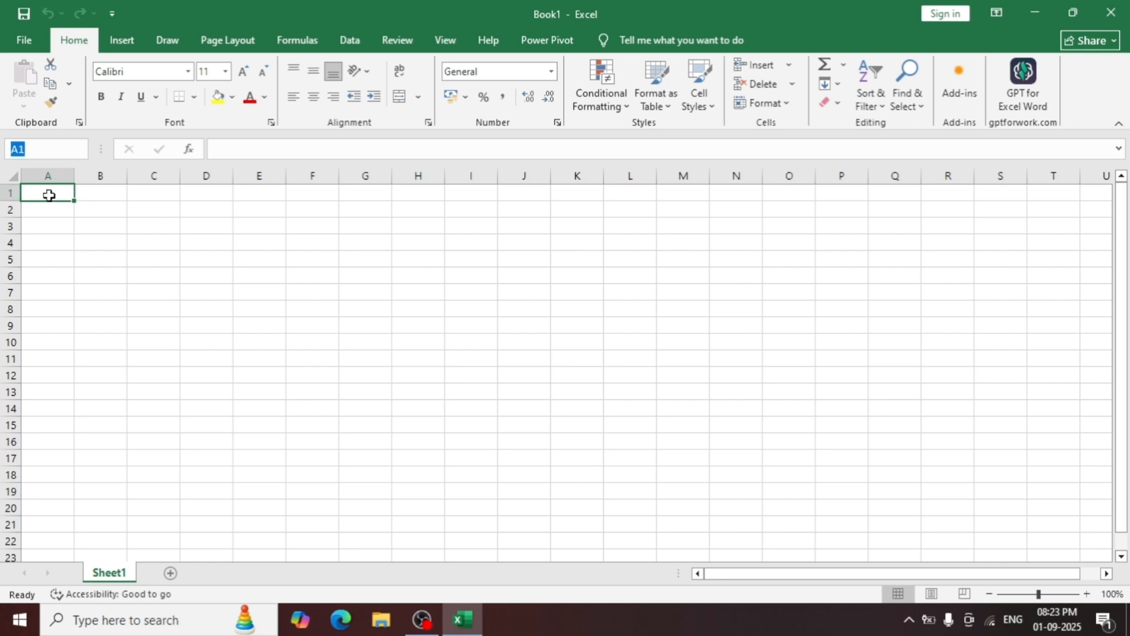
click(57, 230)
click(63, 203)
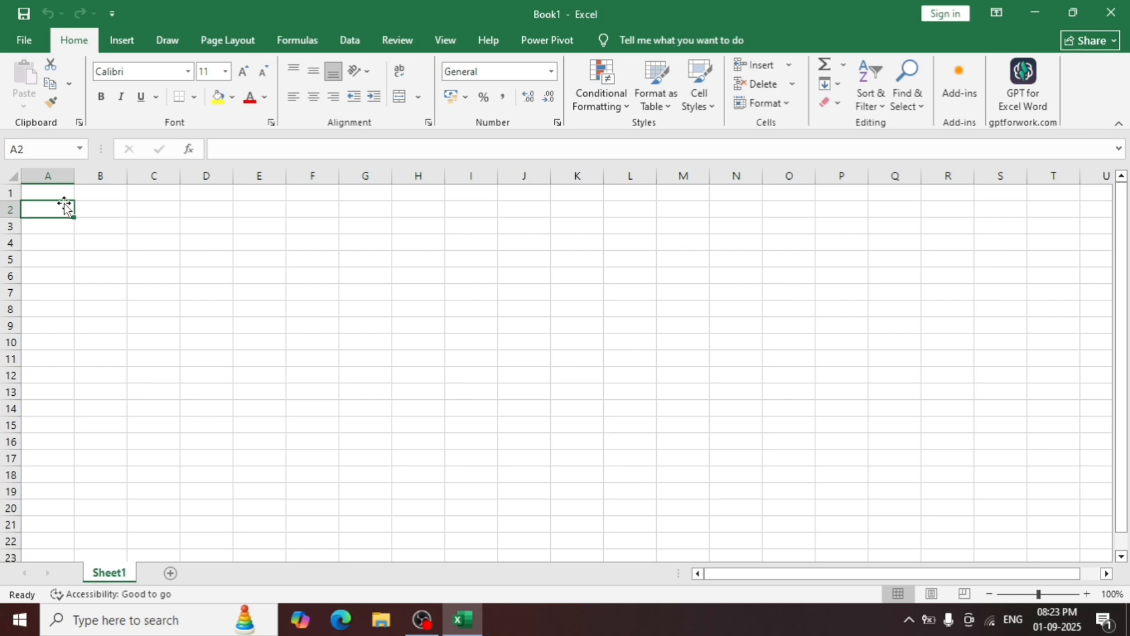
click(64, 196)
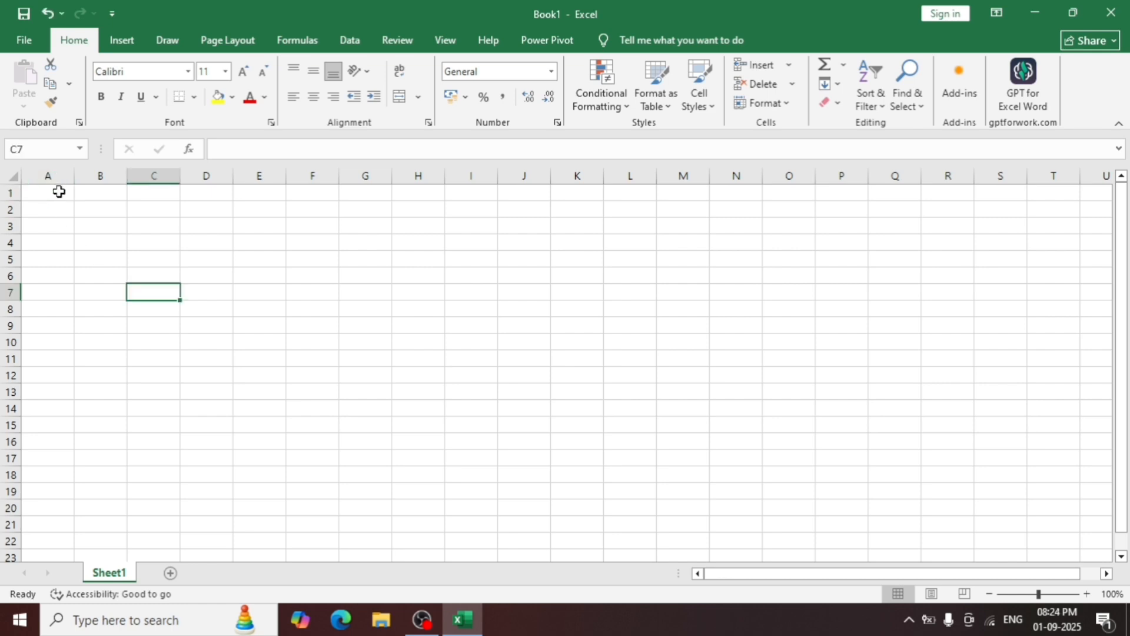
drag(57, 192, 210, 194)
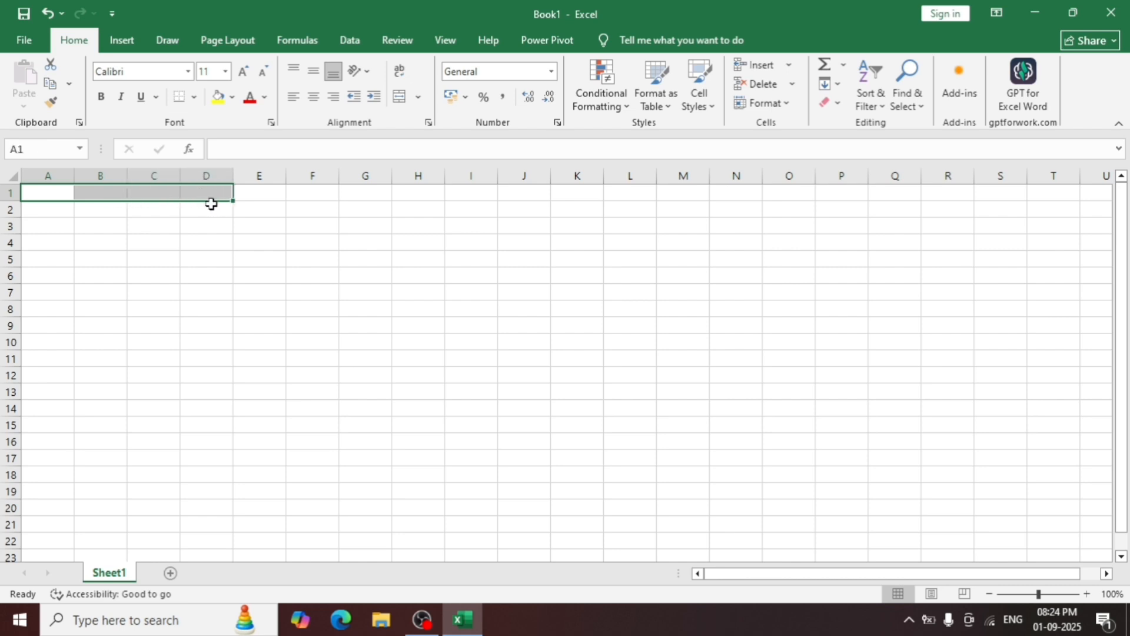
click(171, 230)
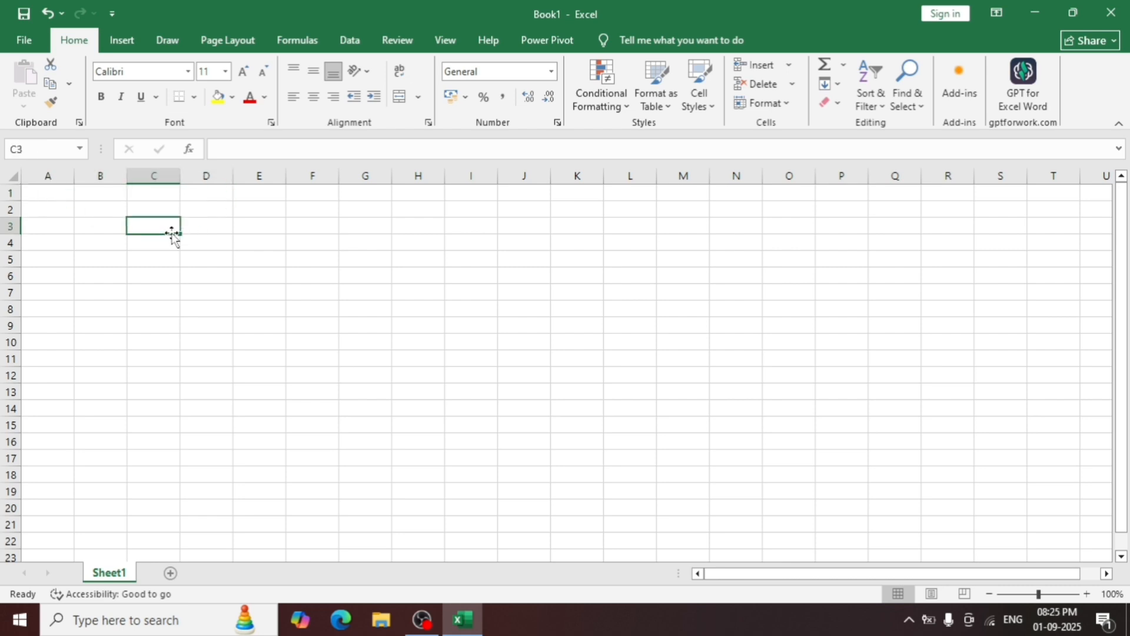
click(62, 198)
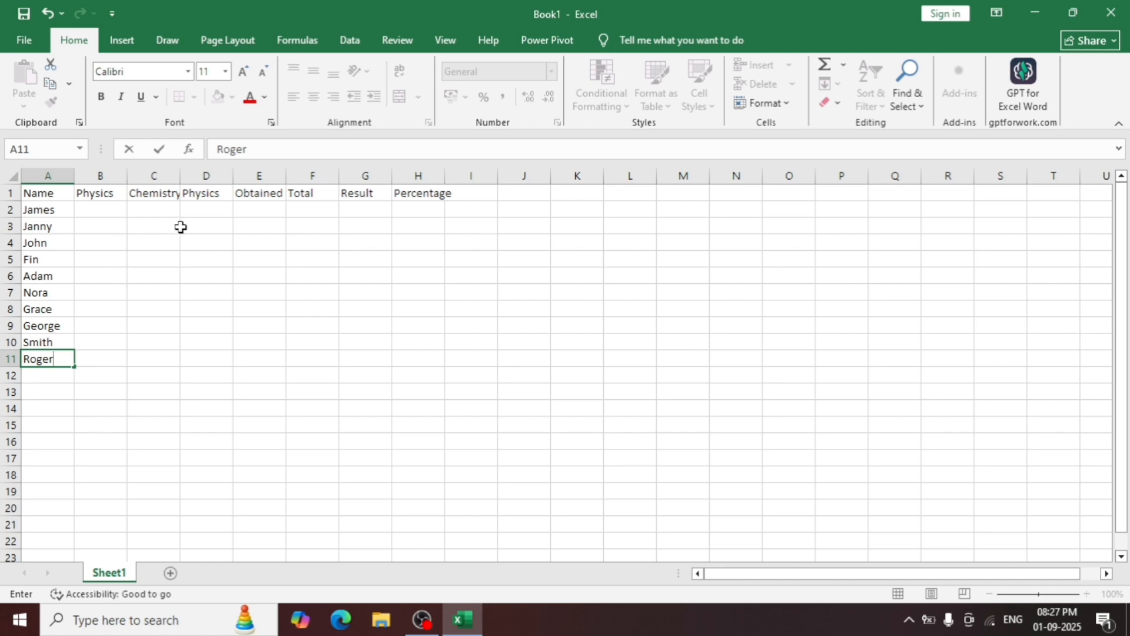
Replace the duplicate Physics header in cell D1 with Mathematics.
click(211, 193)
text(Math)
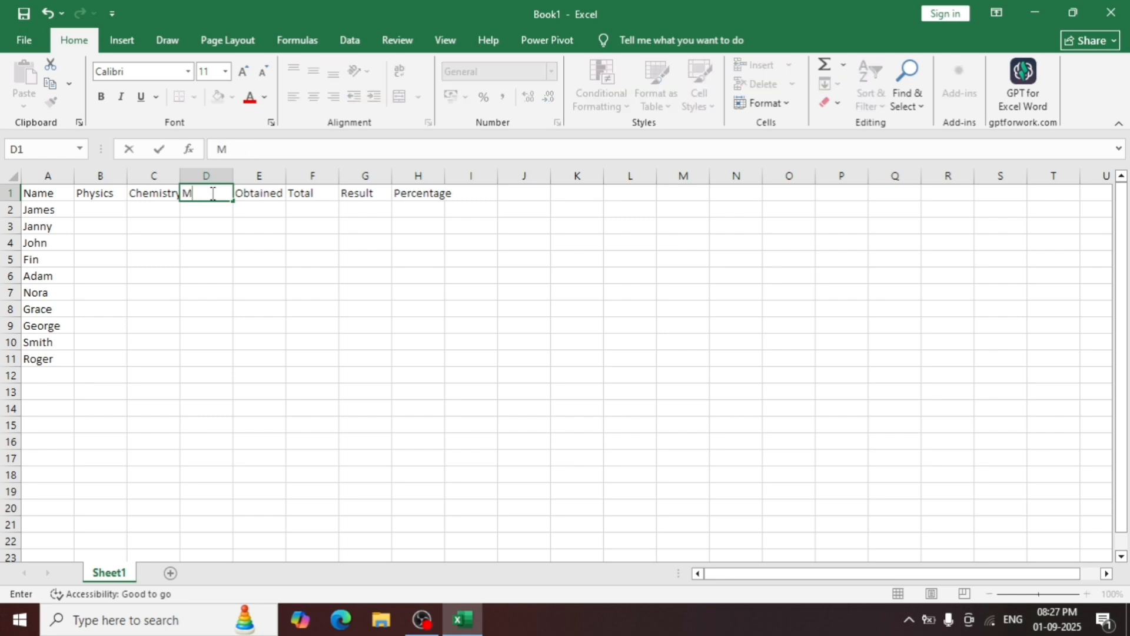
text(ematics)
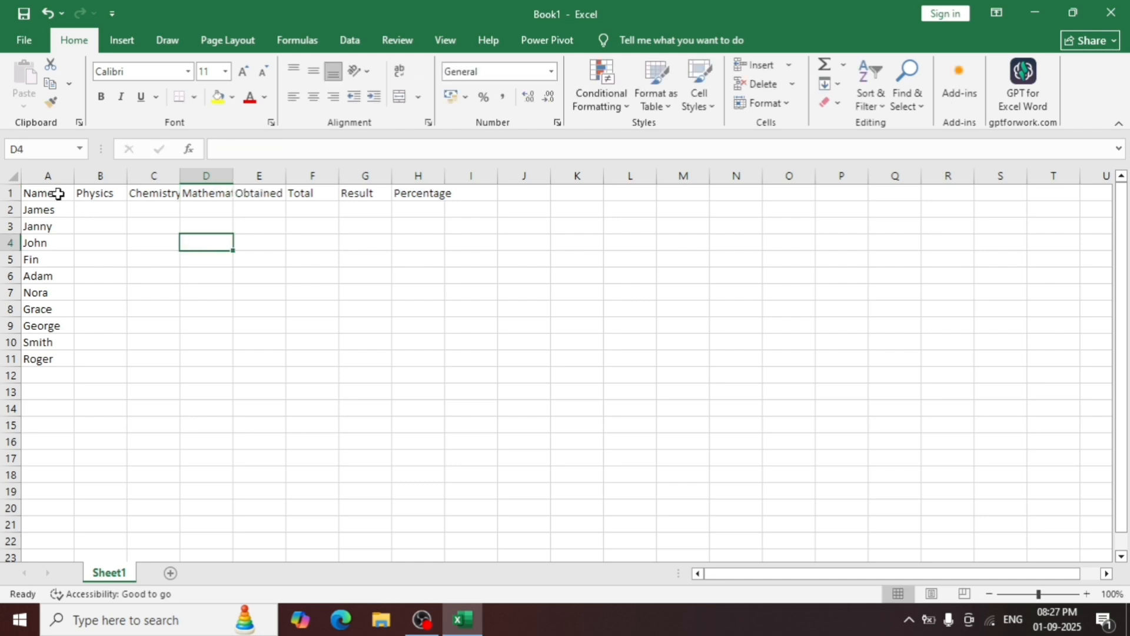
drag(57, 194, 94, 195)
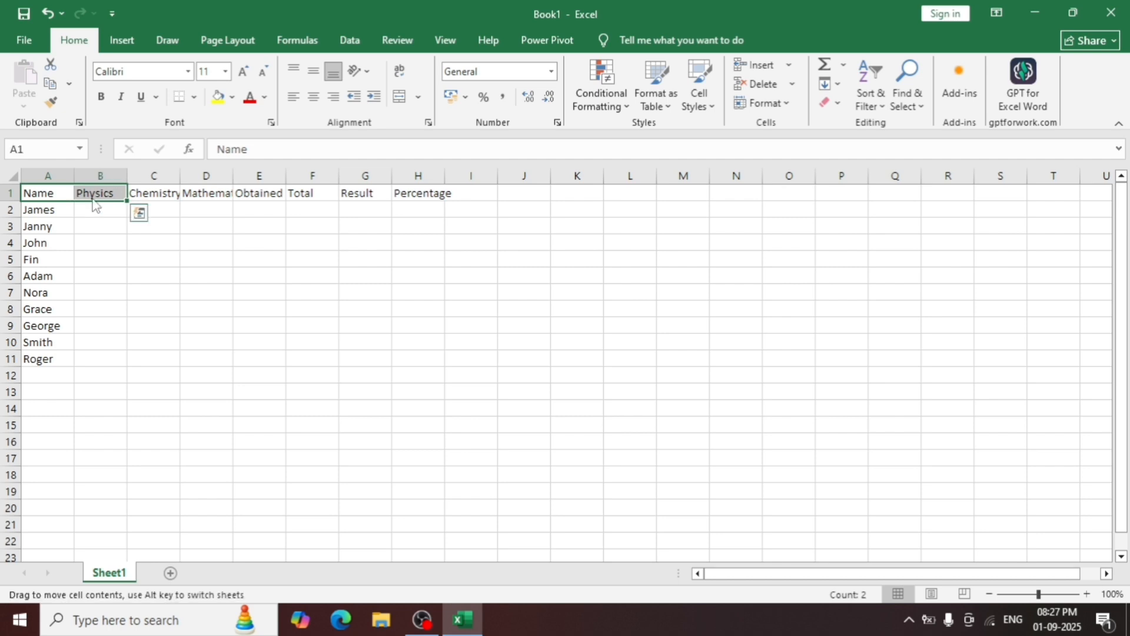
click(216, 194)
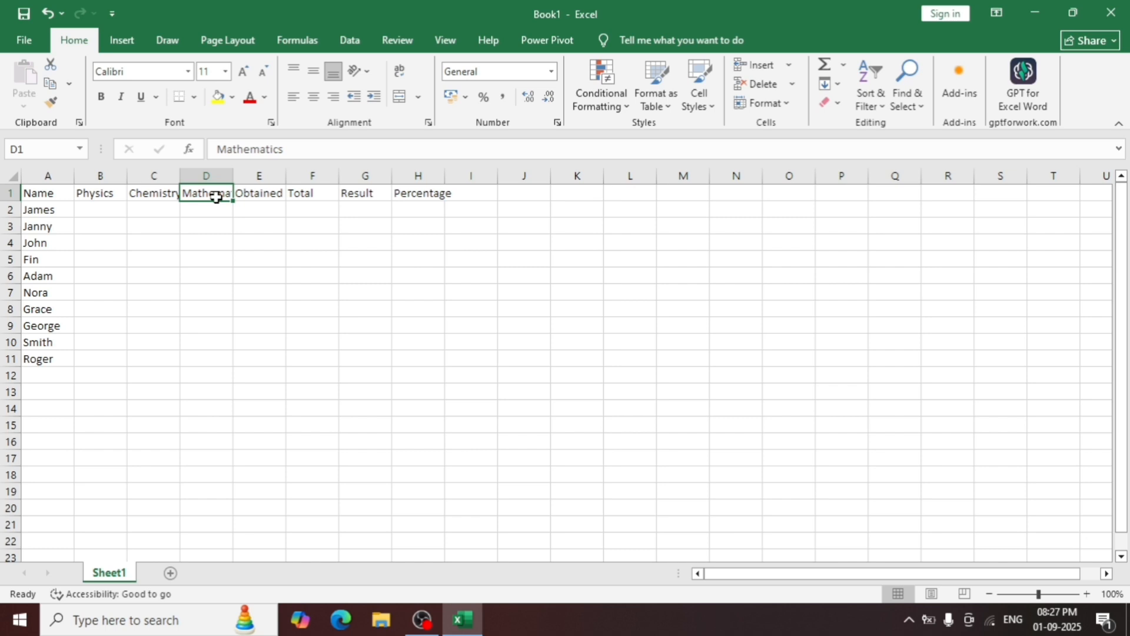
click(55, 193)
drag(55, 193, 255, 209)
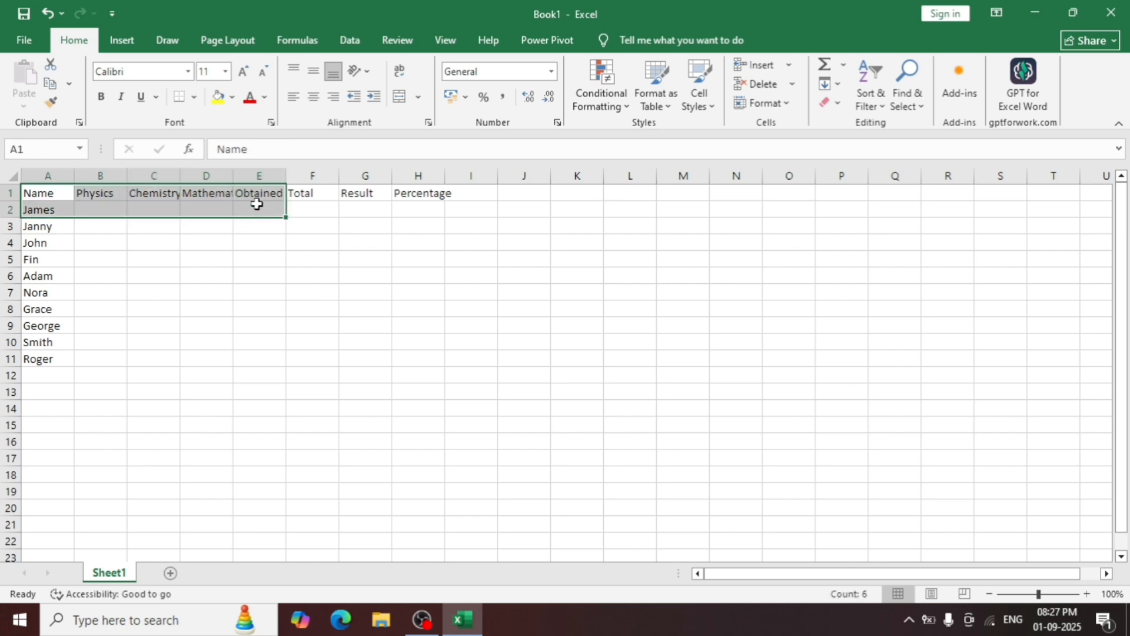
click(212, 247)
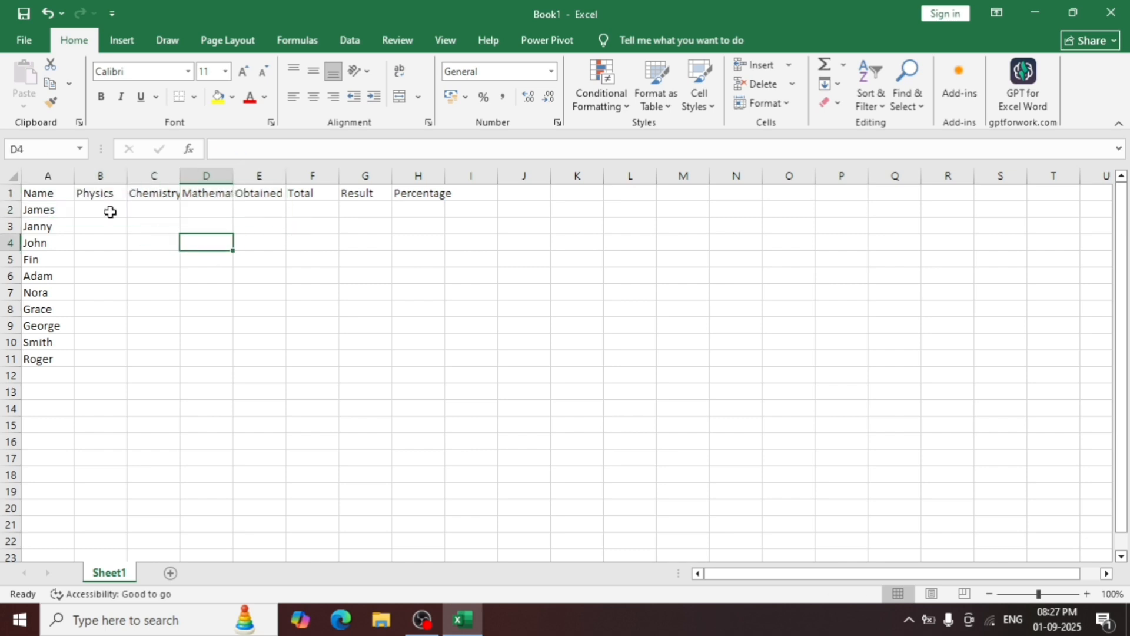
AutoFit the width of every column in the sheet to its contents.
click(11, 174)
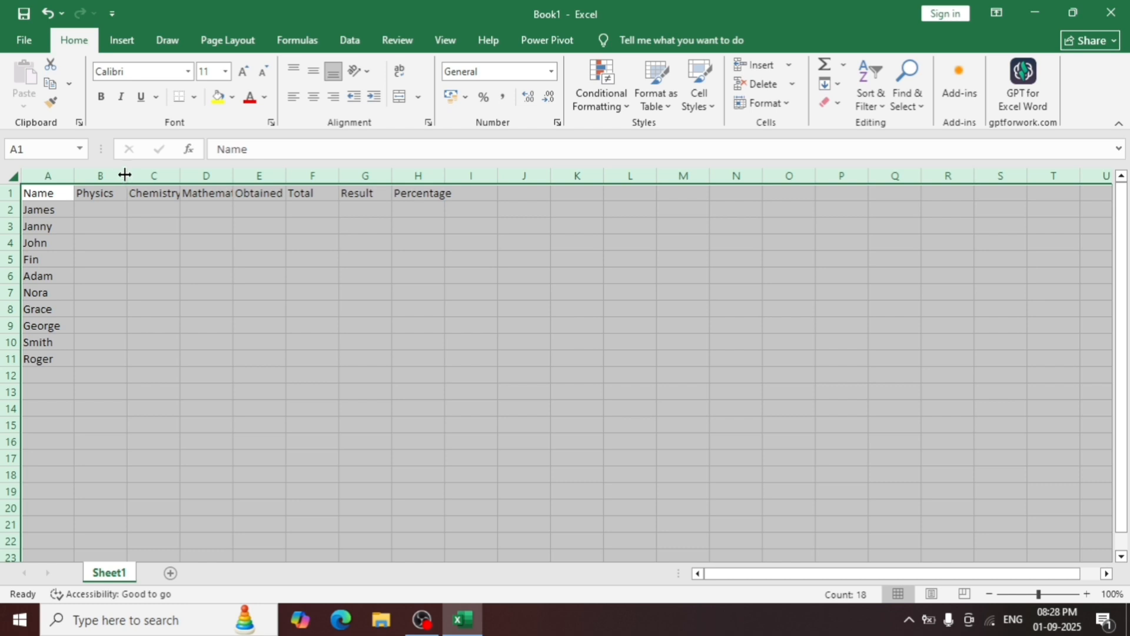
double_click(74, 176)
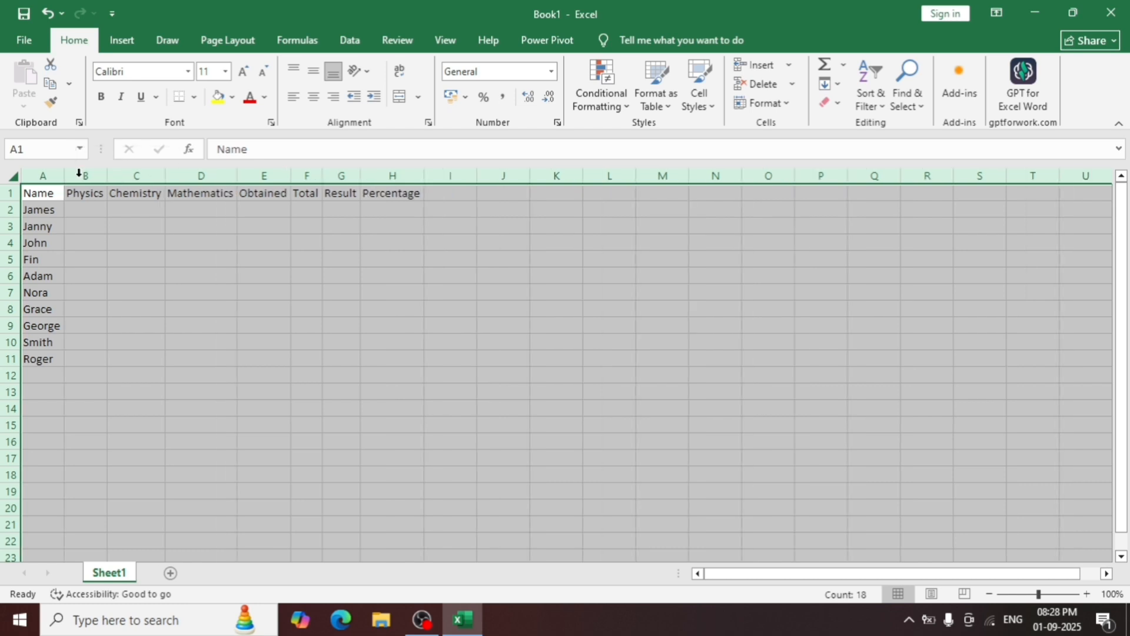
click(143, 272)
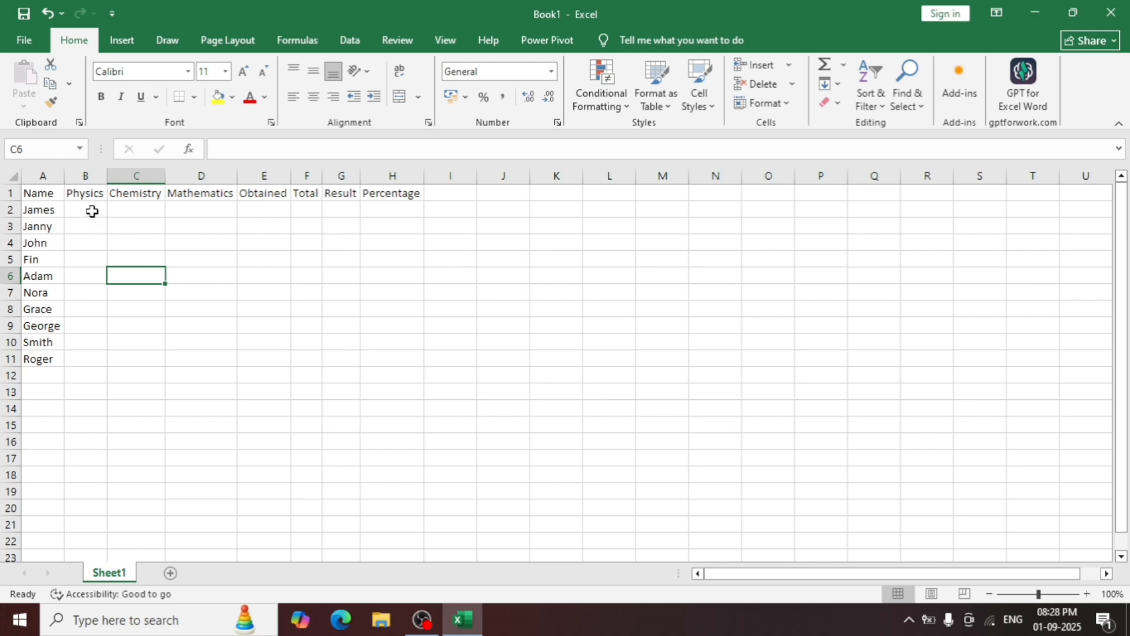
Enter the formula =RANDBETWEEN(25,100) in cell B2 for the first student's Physics mark.
drag(92, 211, 169, 360)
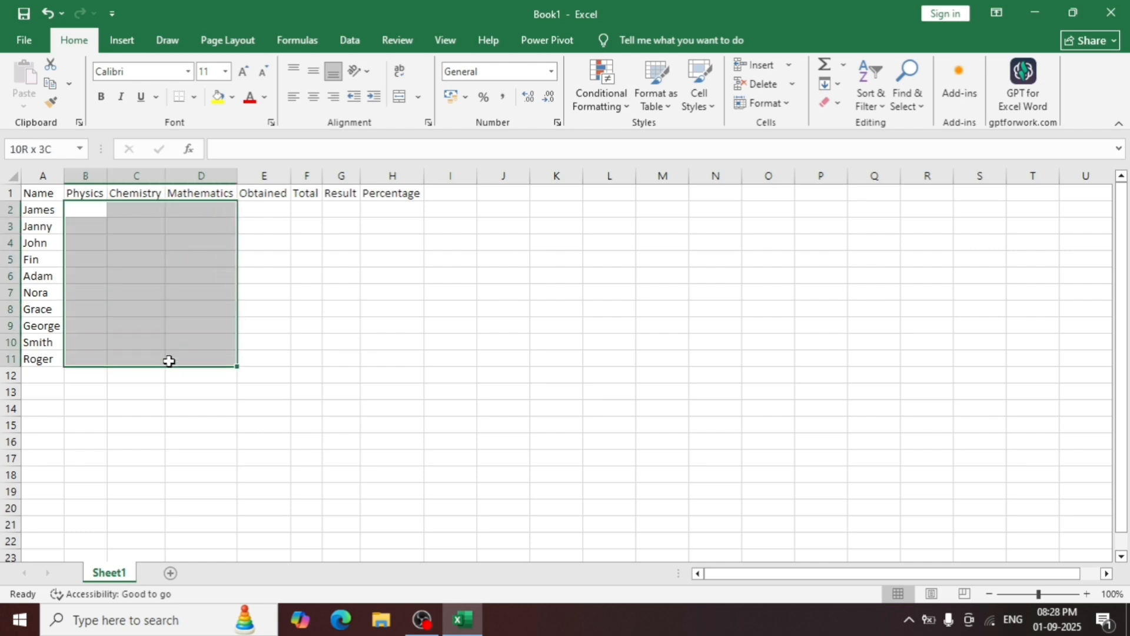
click(169, 360)
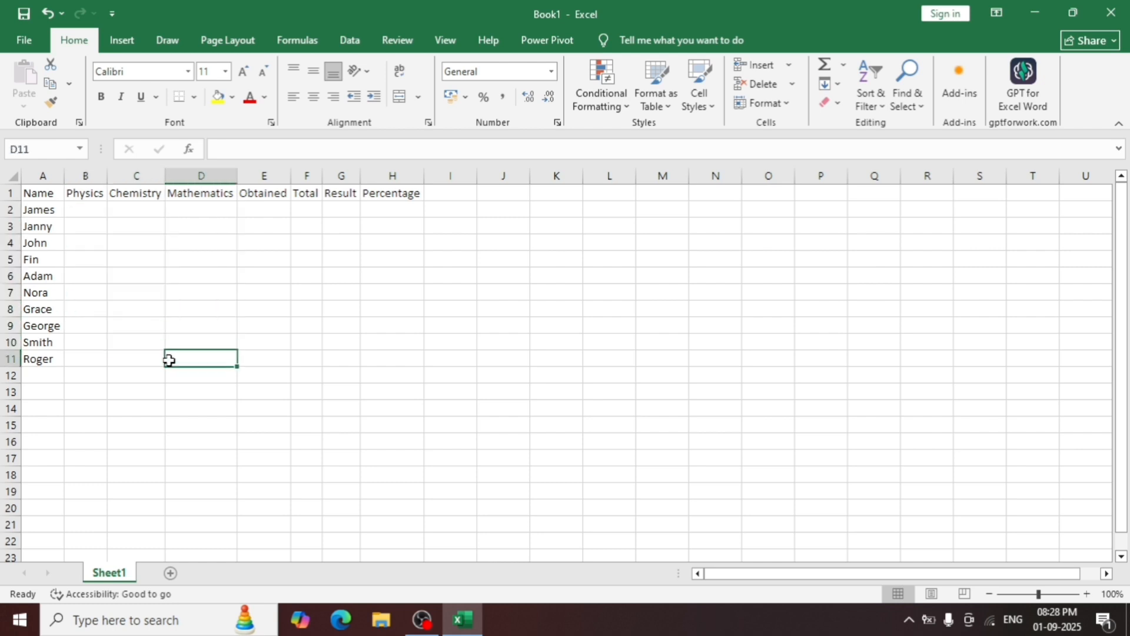
click(93, 211)
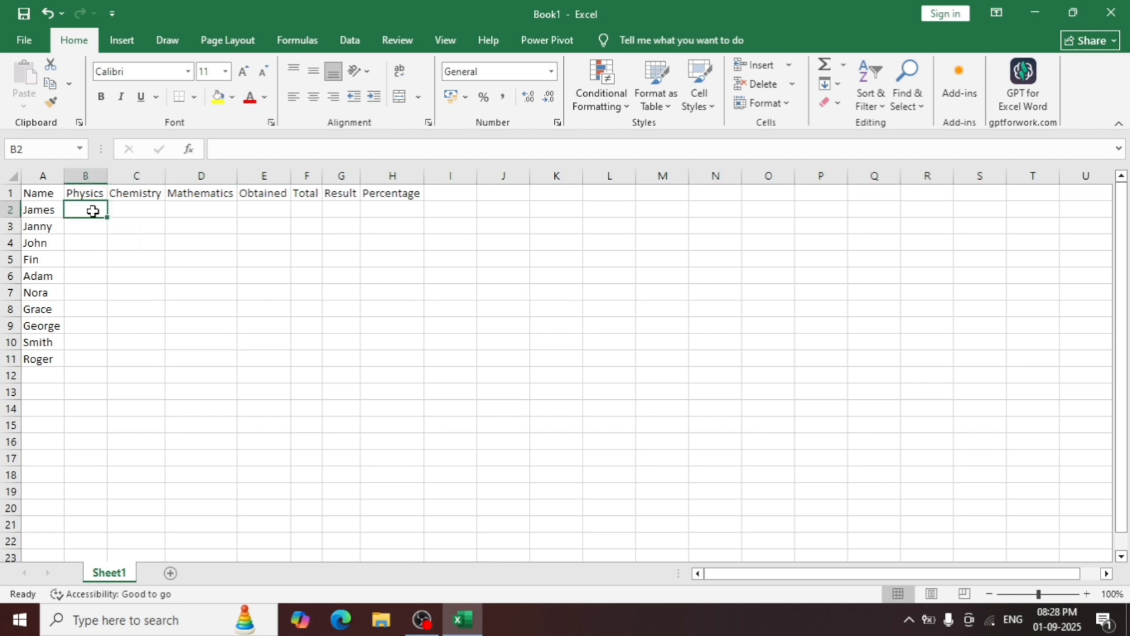
text(=ra)
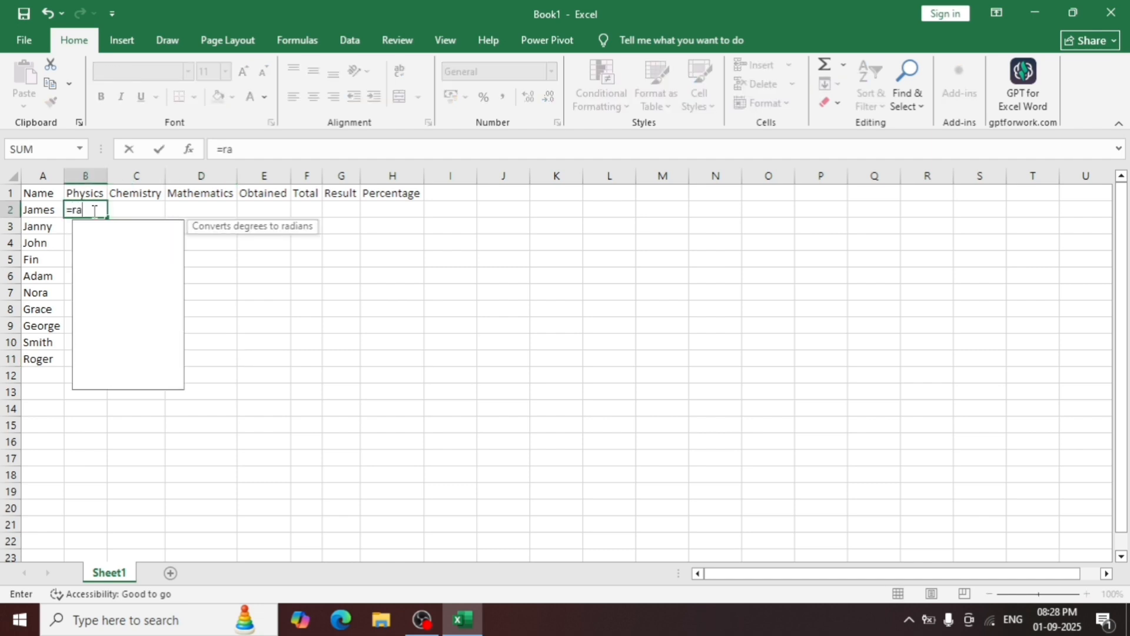
text(nd)
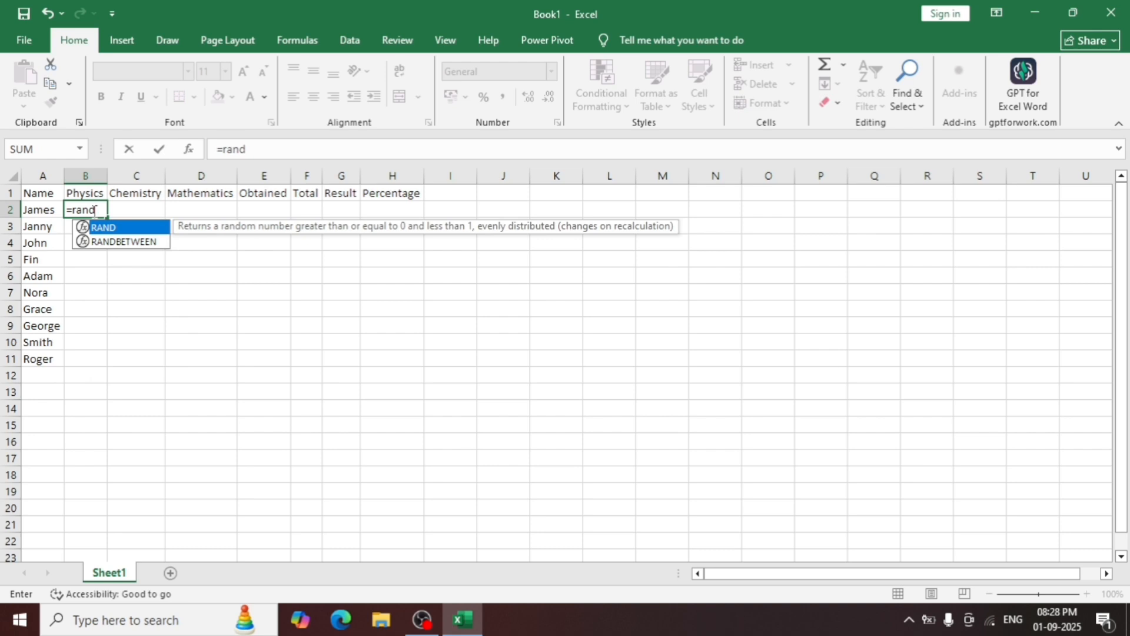
text(w)
key(BackSpace)
text(btew)
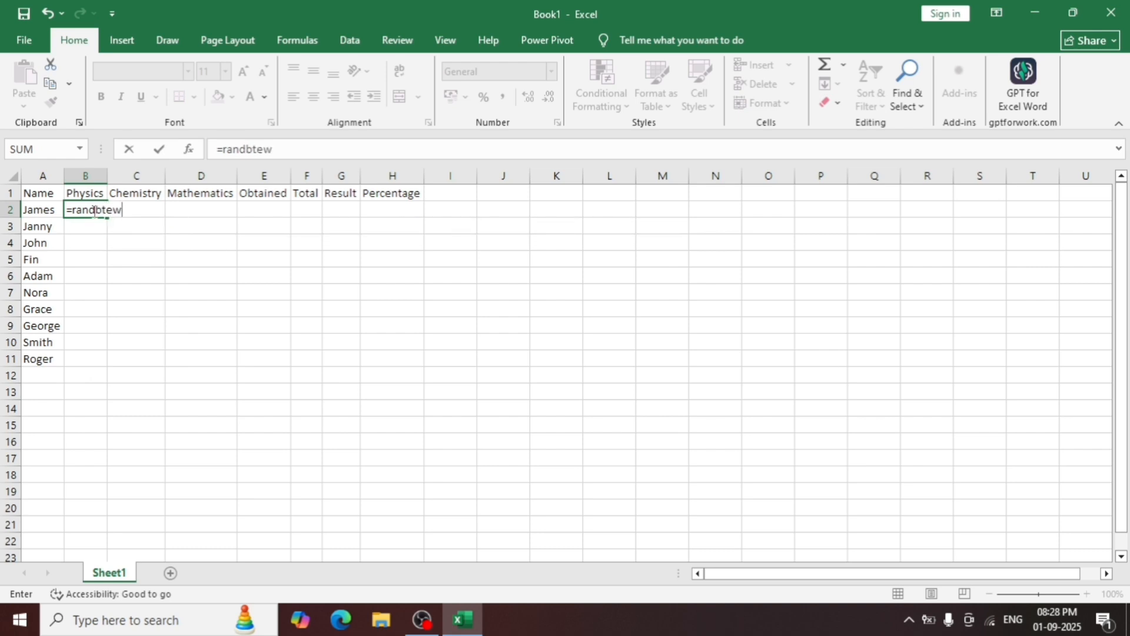
key(BackSpace)
key(BackSpace)
key(BackSpace)
text(e)
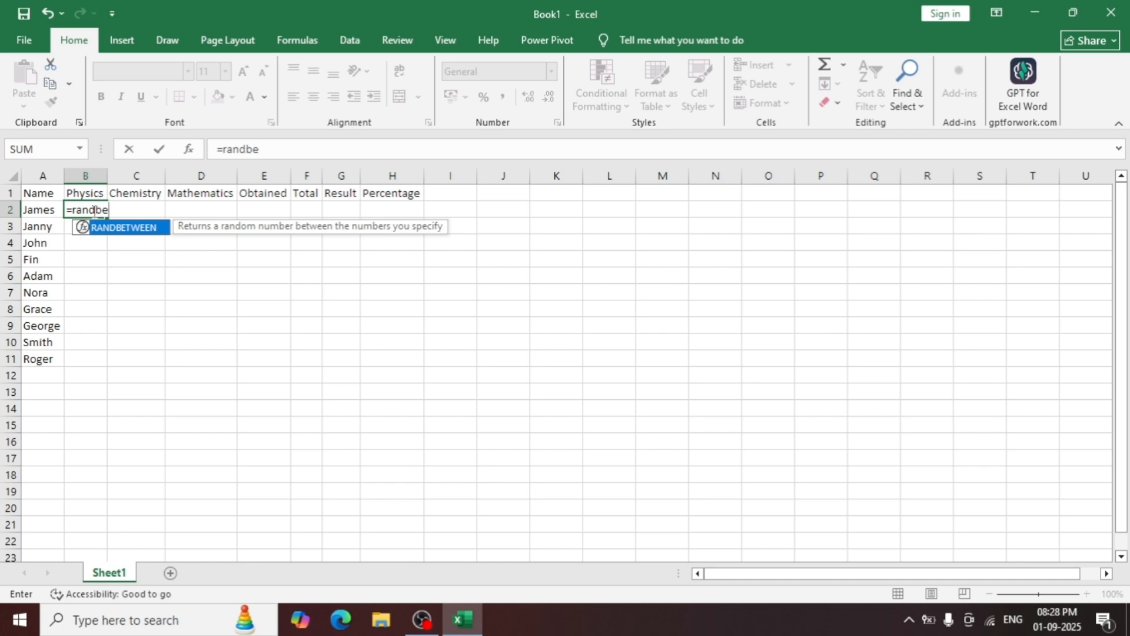
key(Tab)
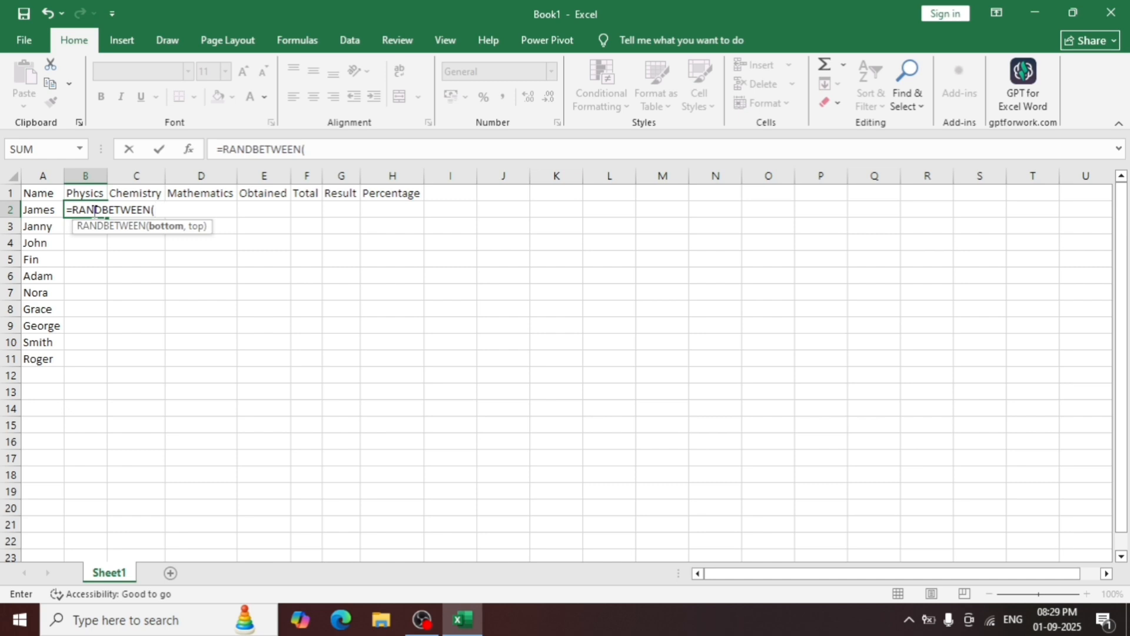
text(25,100))
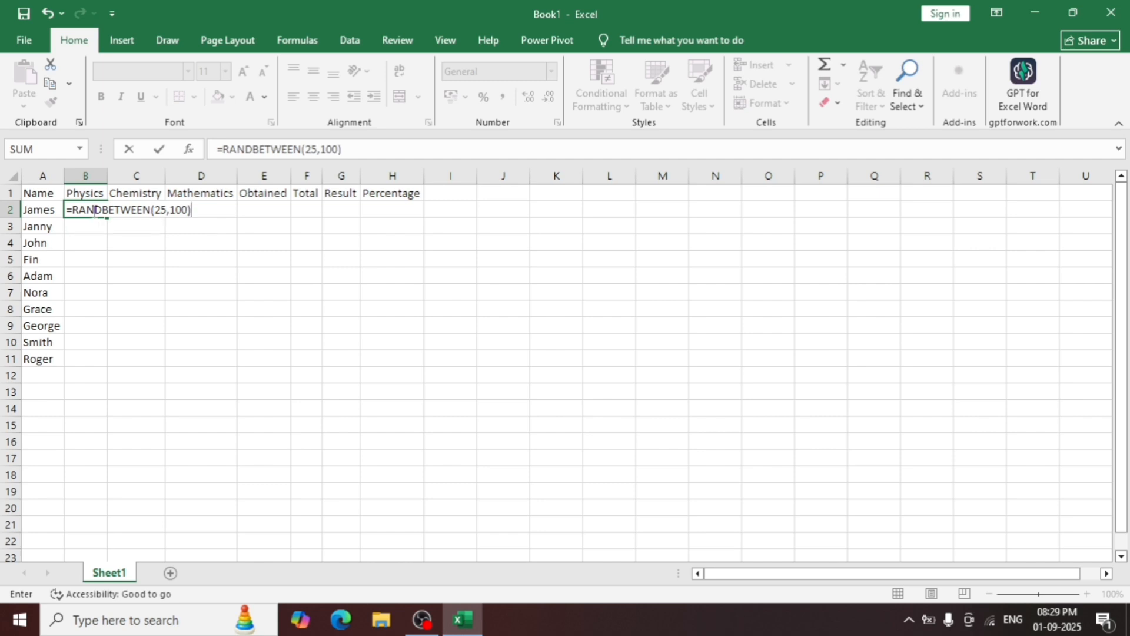
key(ctrl+Return)
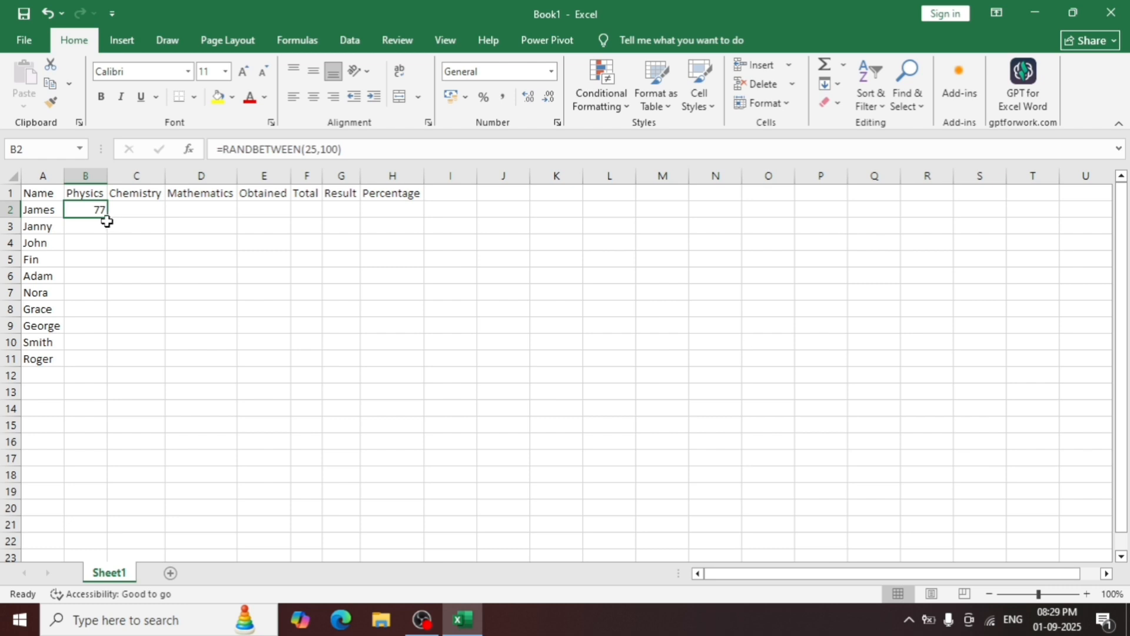
Fill the random-mark formula from B2 down to B11 and across to D2.
drag(107, 217, 107, 364)
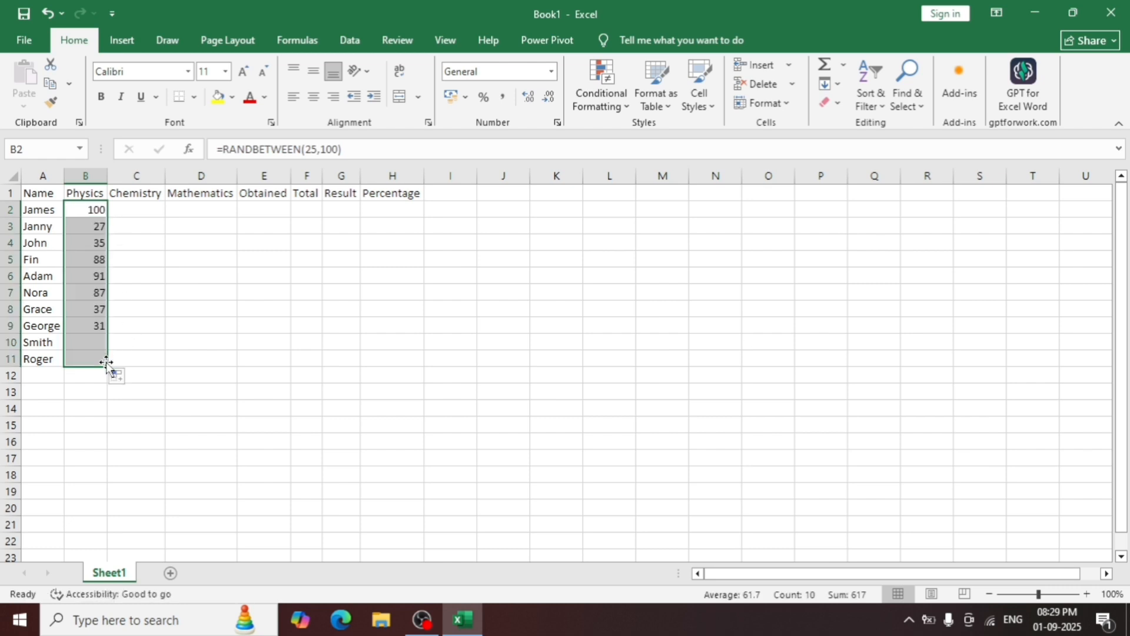
click(139, 309)
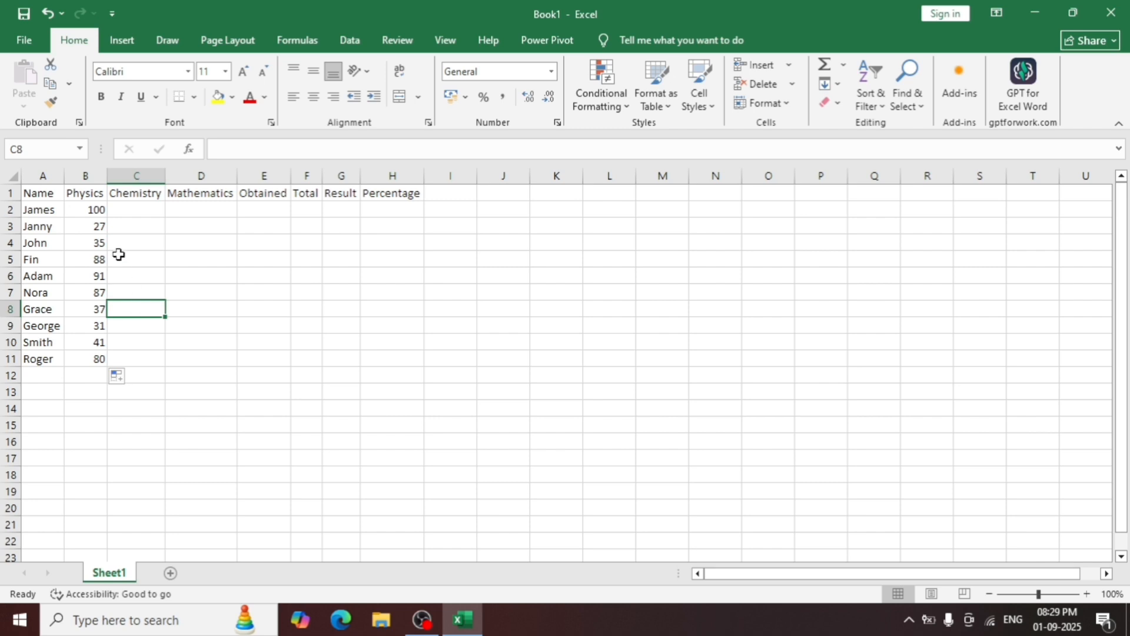
click(96, 211)
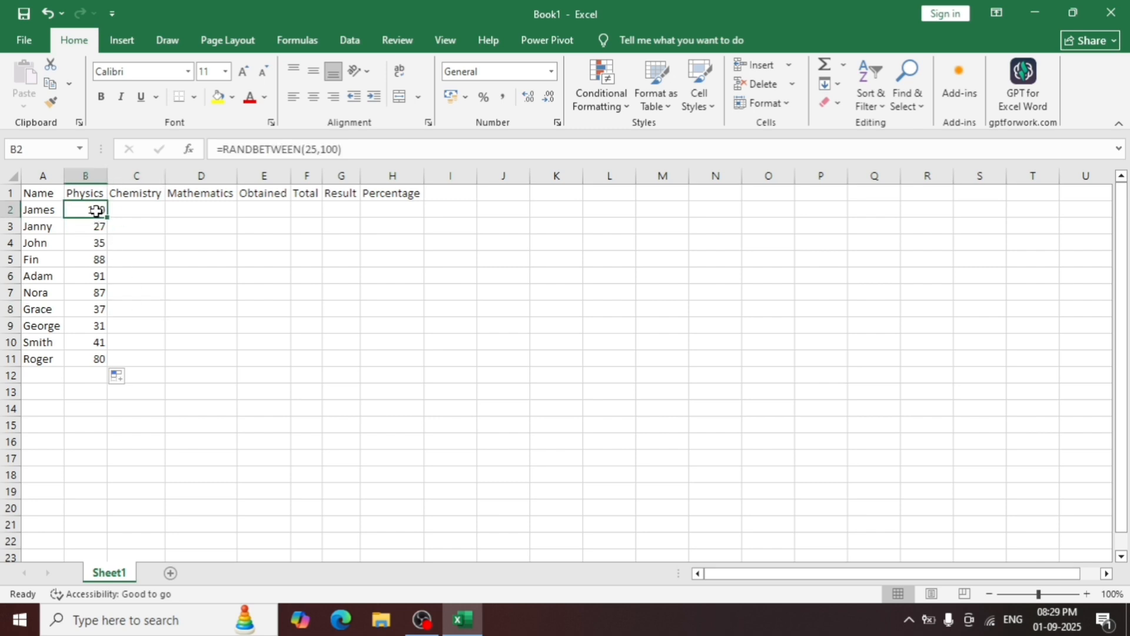
drag(107, 219, 229, 223)
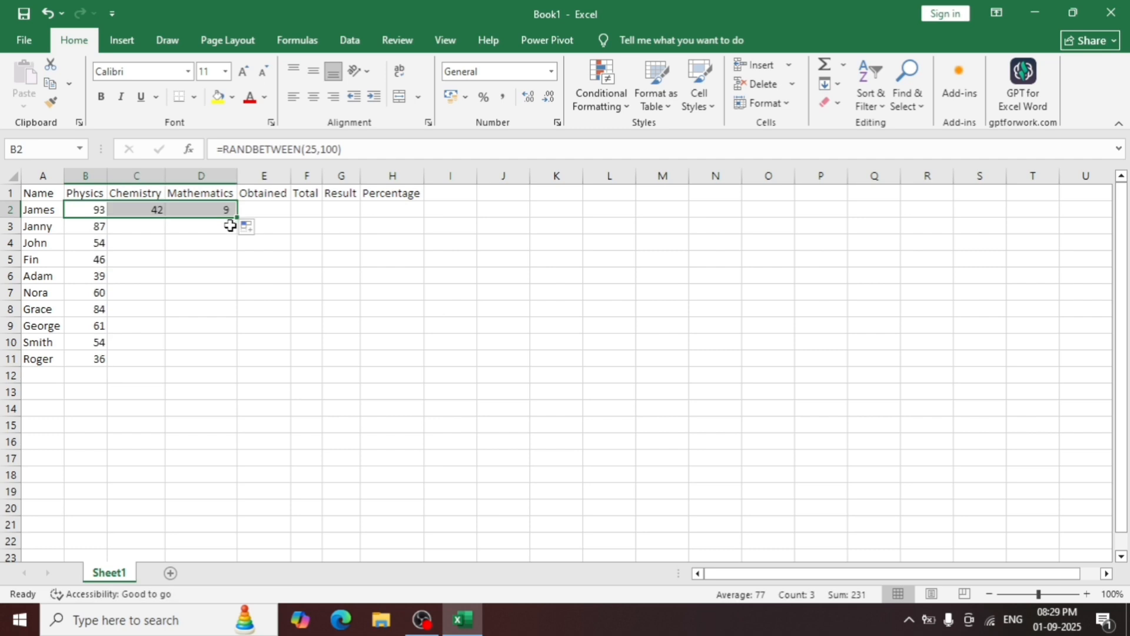
Fill the Chemistry and Mathematics formulas in C2:D2 down to row 11.
click(215, 253)
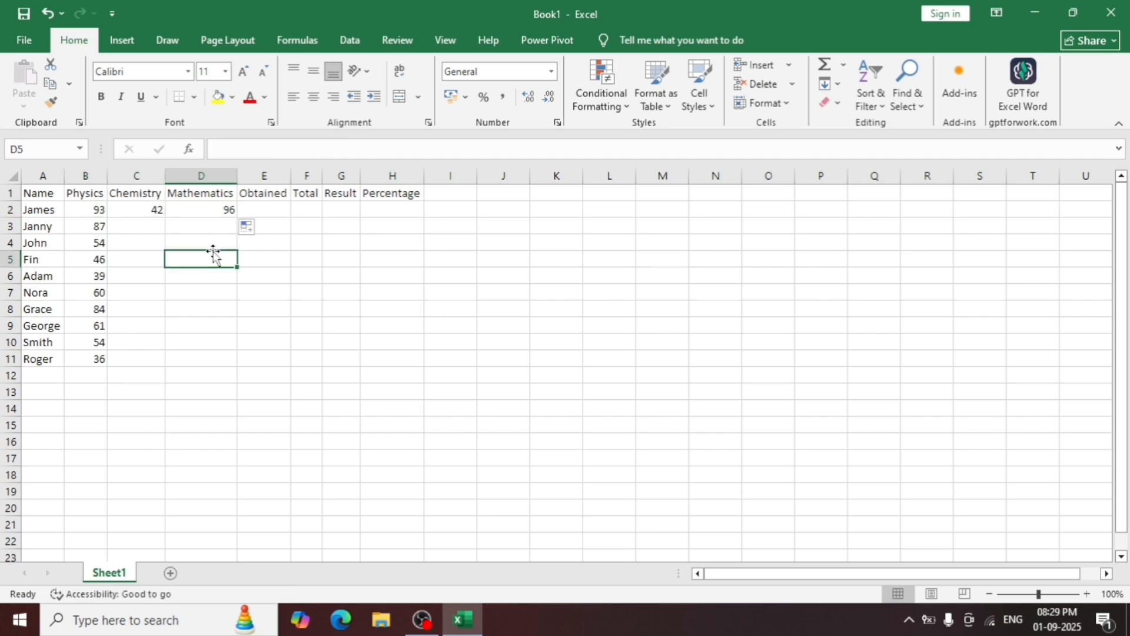
click(144, 211)
drag(144, 210, 206, 209)
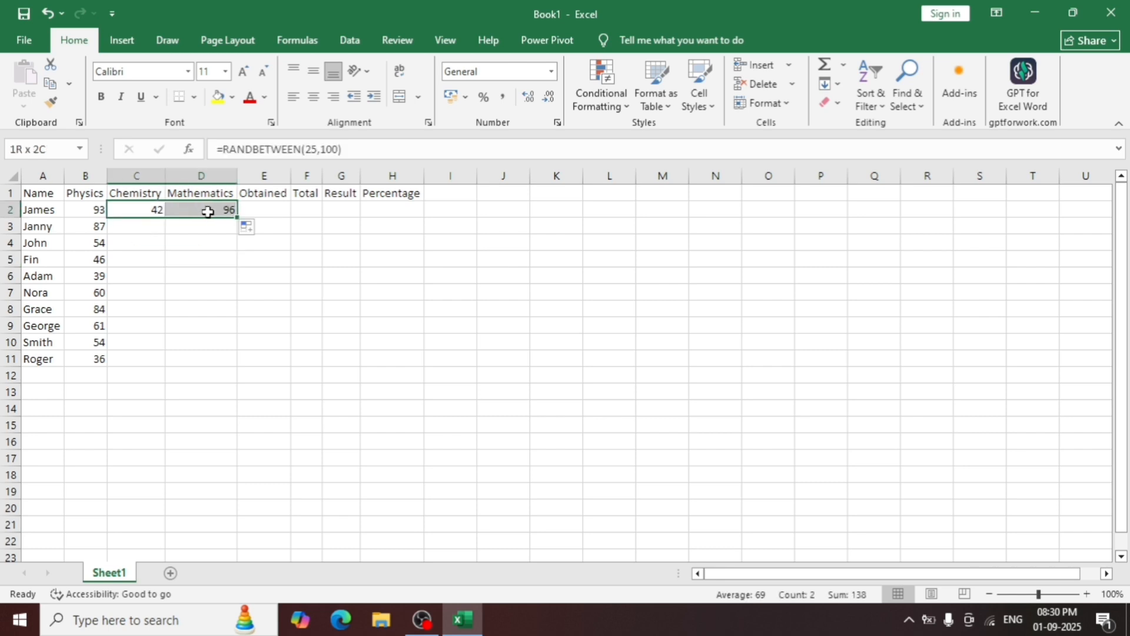
double_click(236, 218)
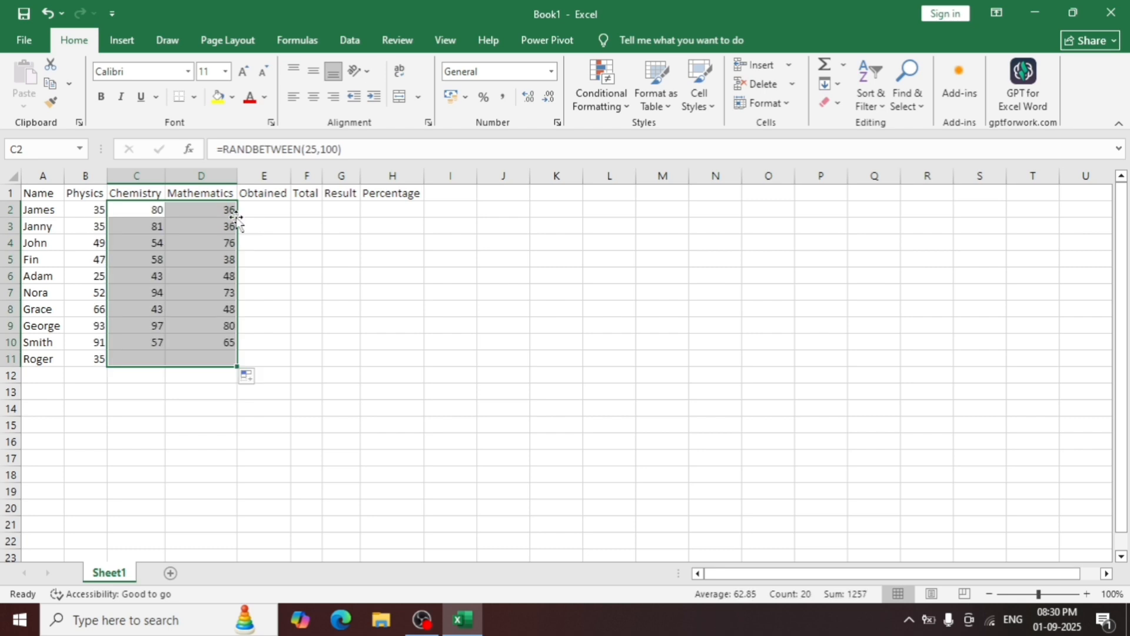
click(212, 392)
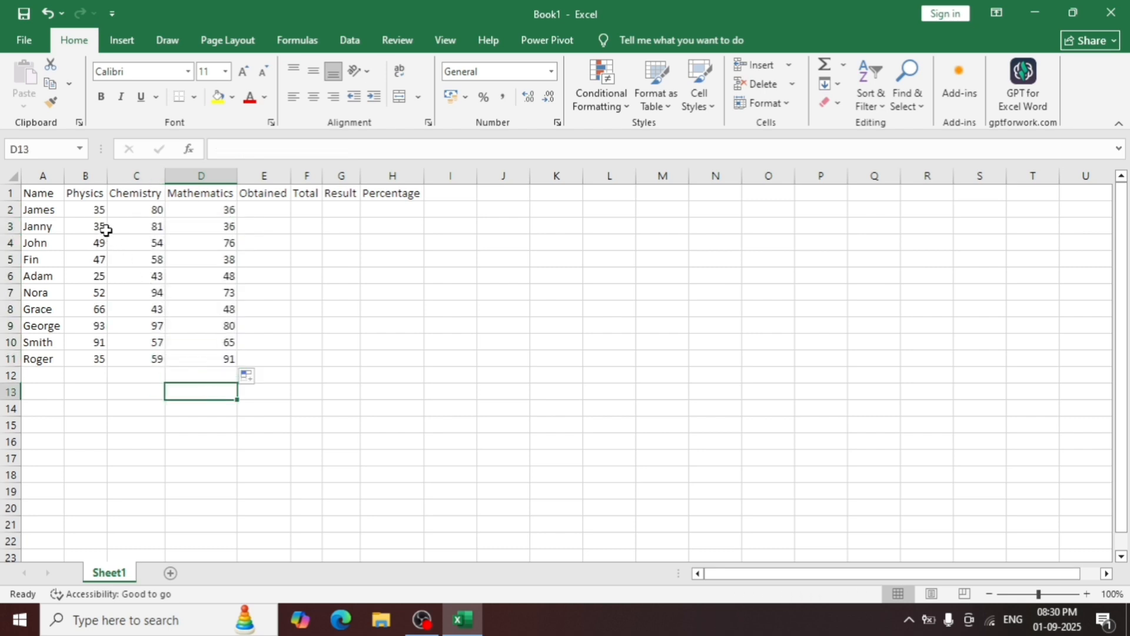
Enter 44 in cell G7 to test whether the random marks recalculate, and clear the test entry.
click(95, 214)
drag(95, 214, 199, 305)
click(357, 296)
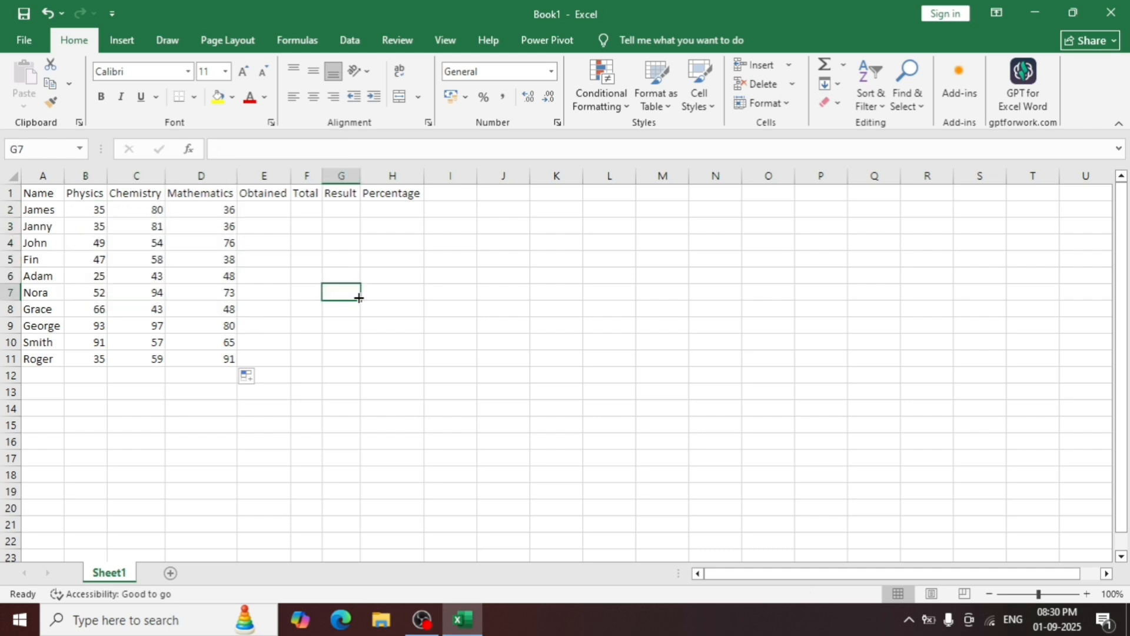
text(44)
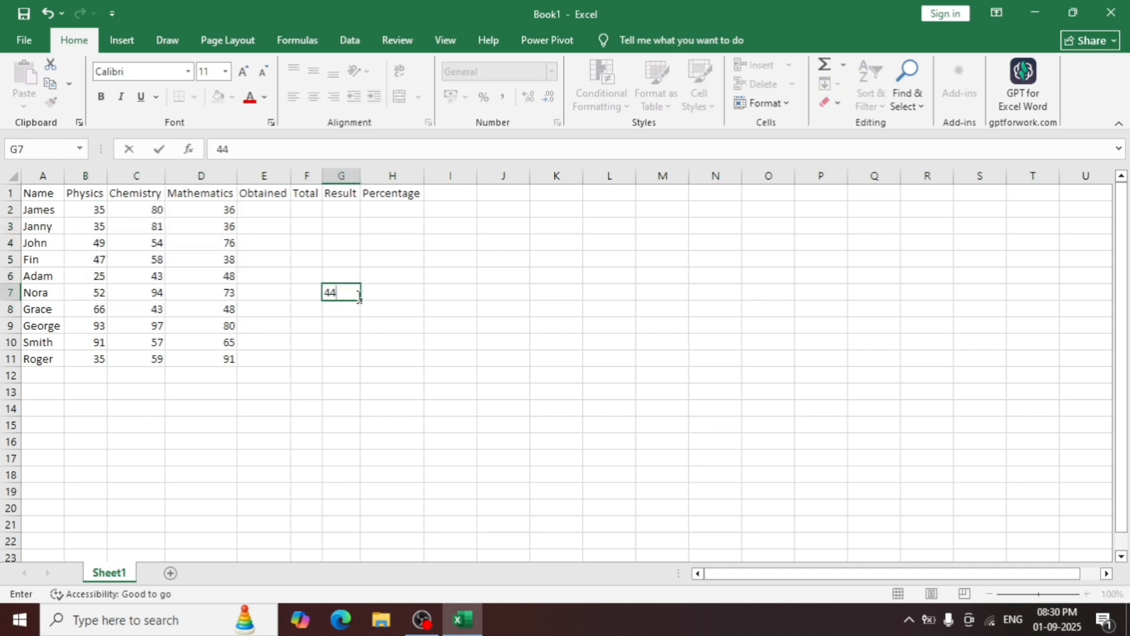
key(Return)
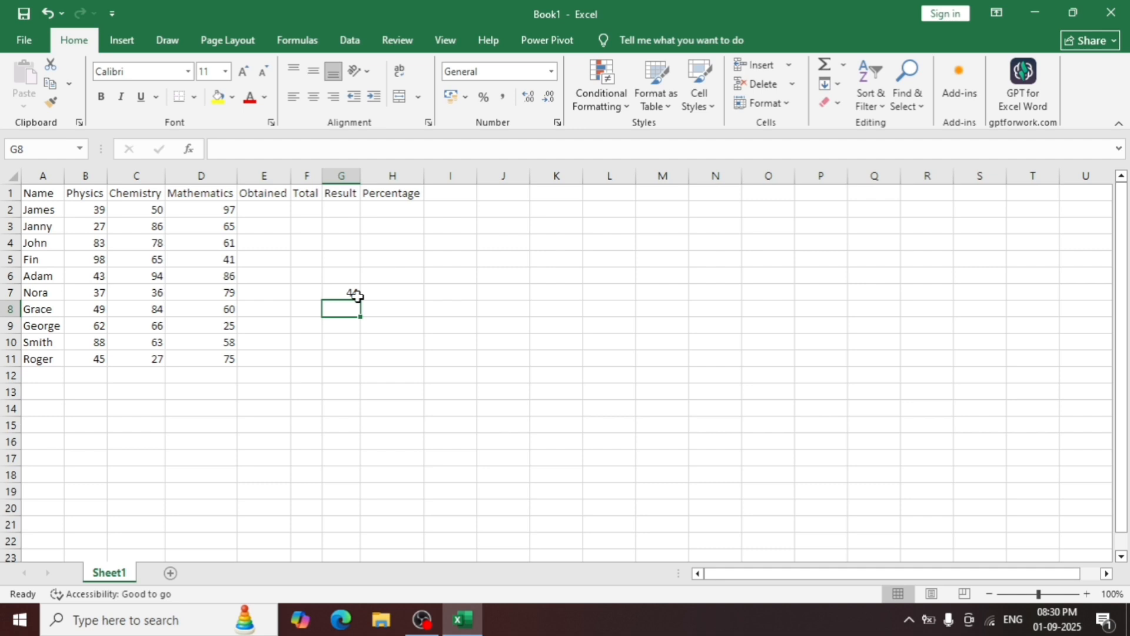
click(348, 299)
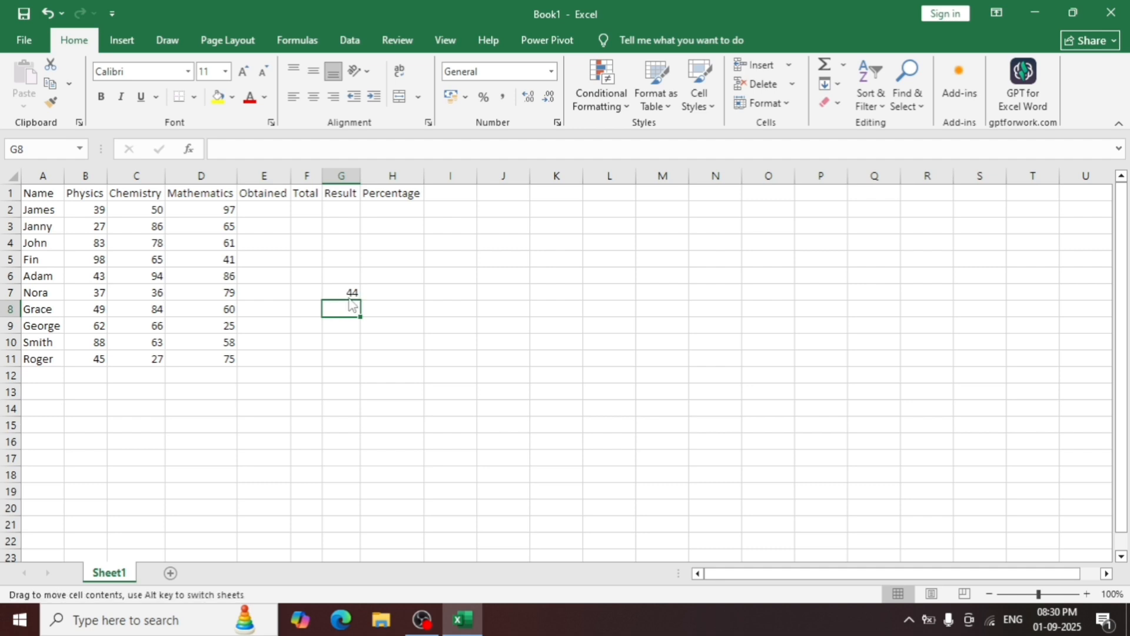
click(348, 293)
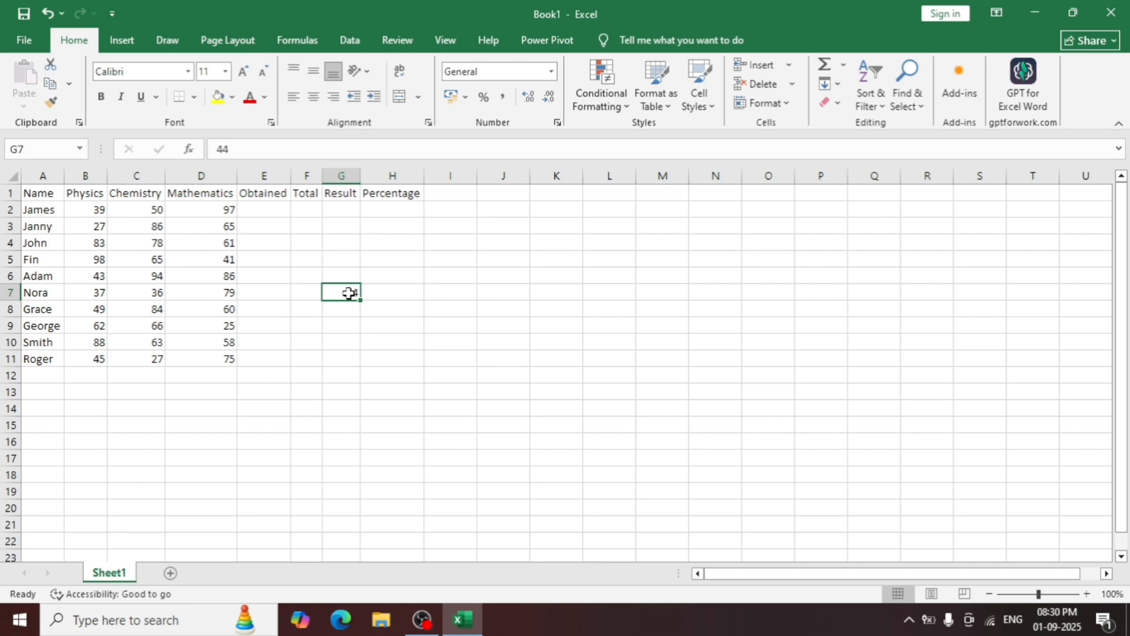
key(BackSpace)
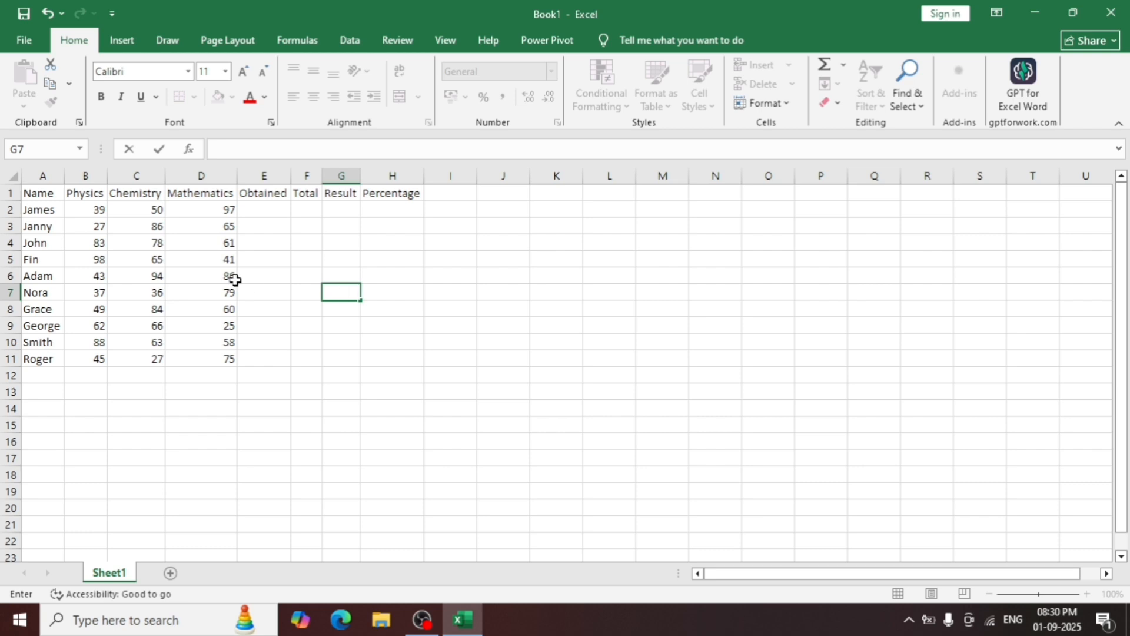
Replace the formulas in B2:D11 with their static values by copying the range and using Paste Special with Values.
drag(97, 211, 190, 354)
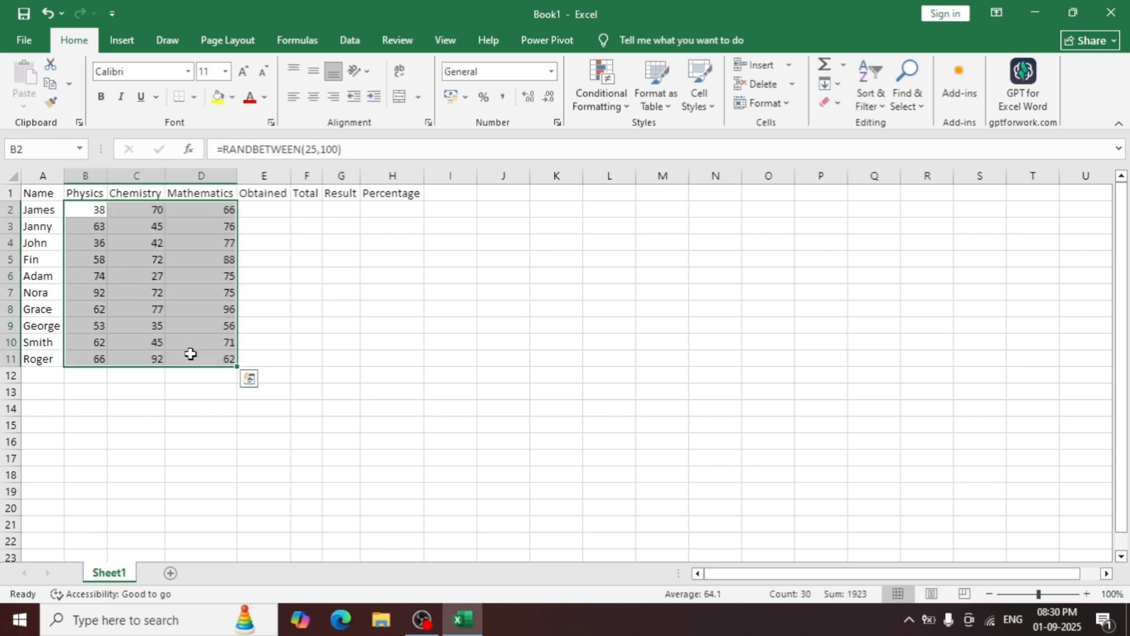
key(ctrl+c)
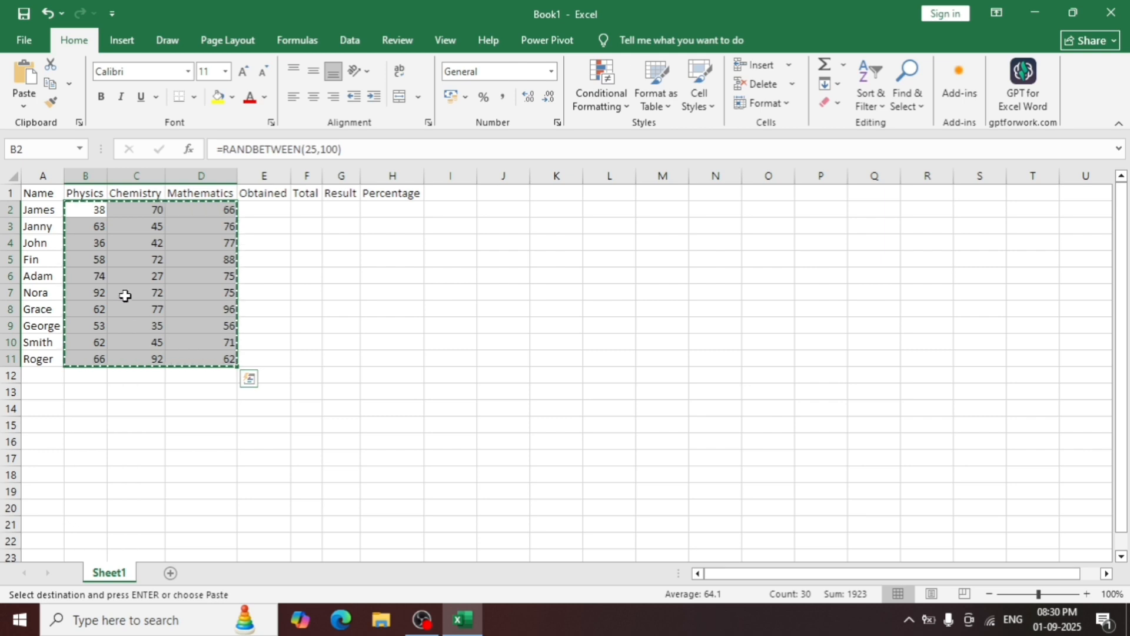
click(96, 212)
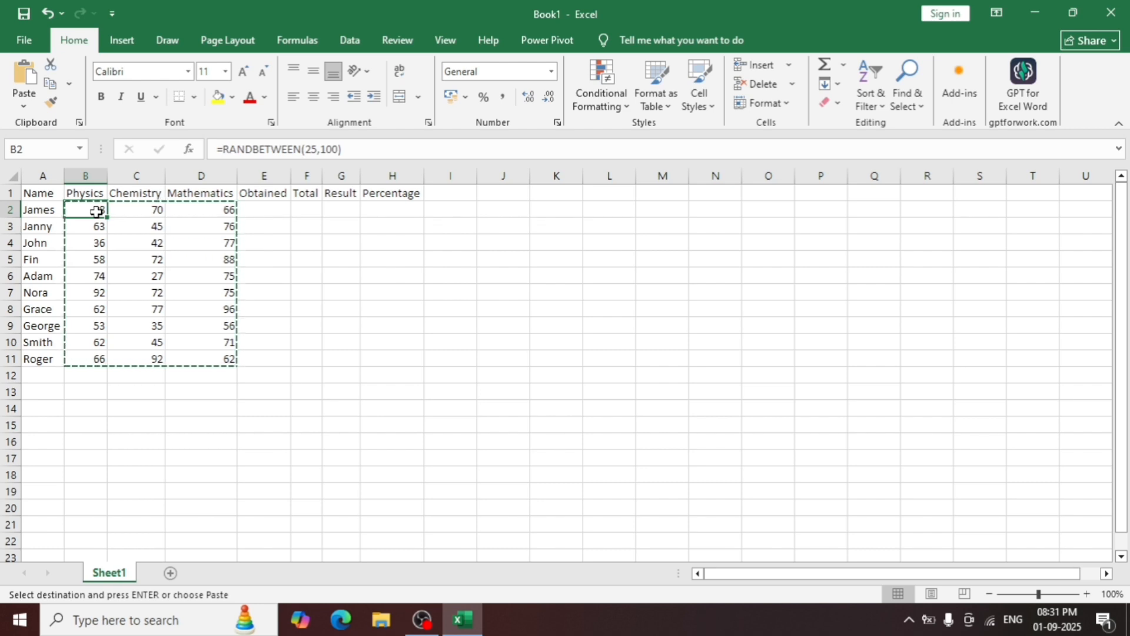
key(ctrl+alt+v)
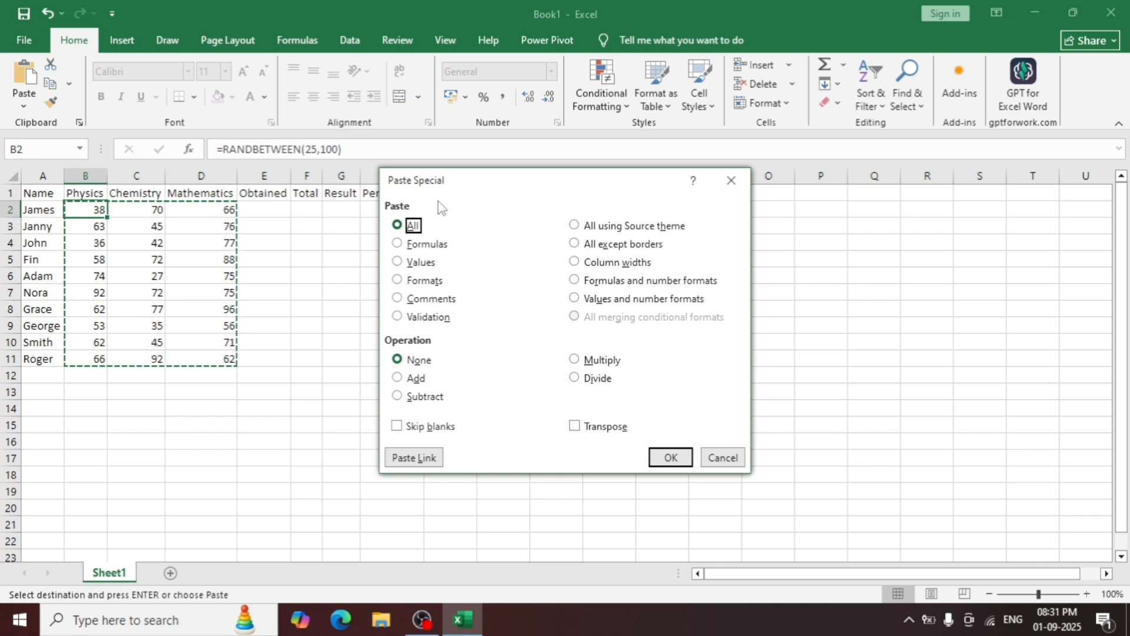
click(422, 264)
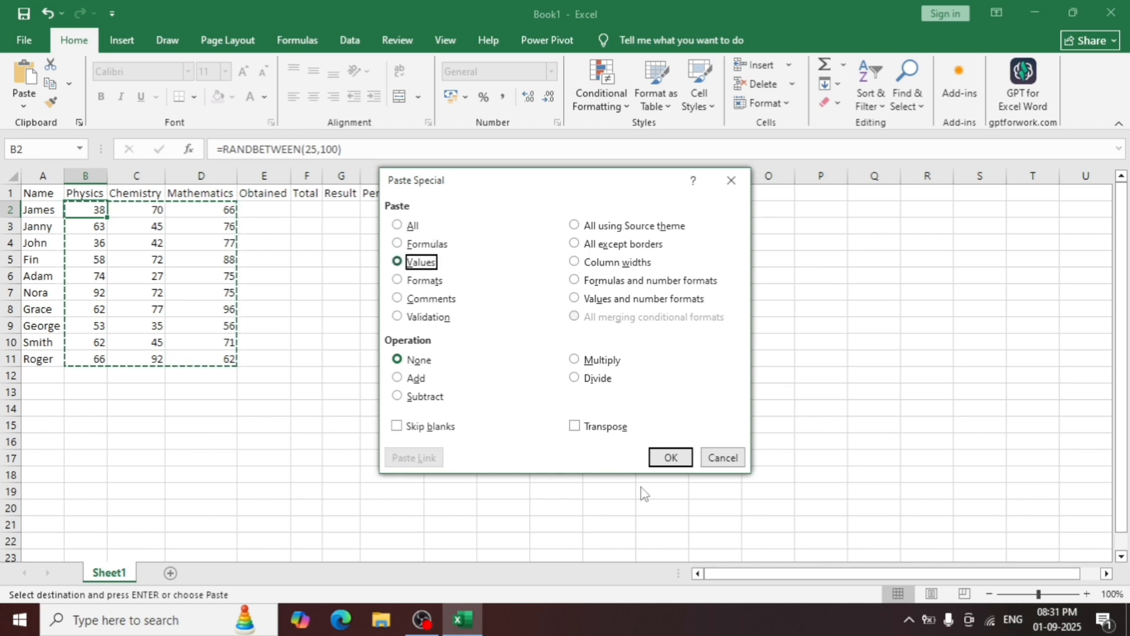
click(670, 458)
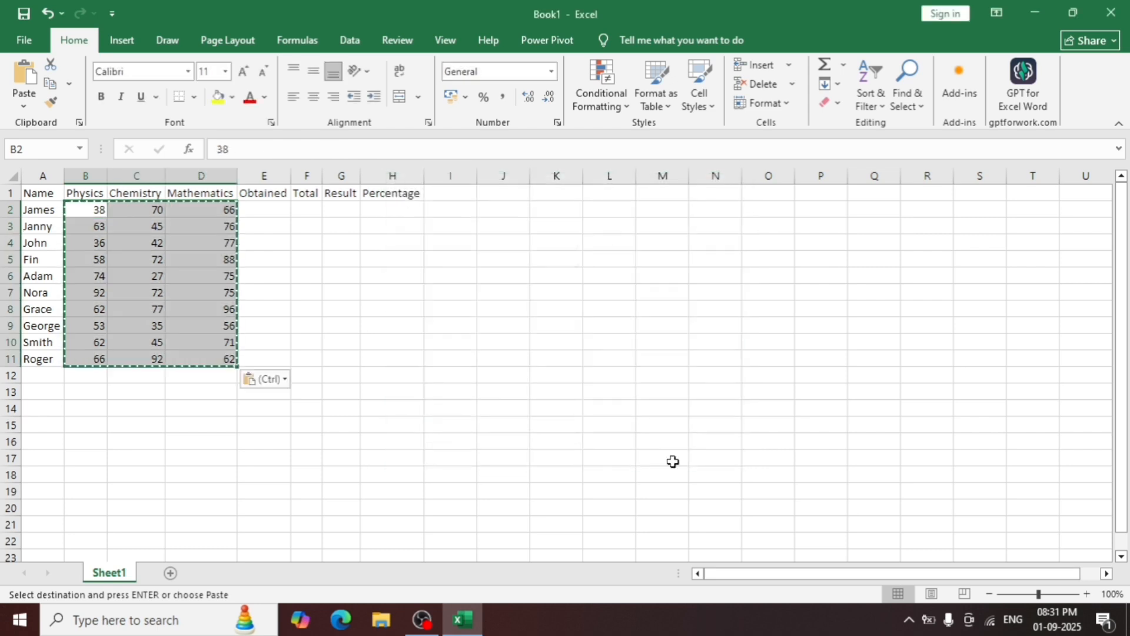
click(441, 408)
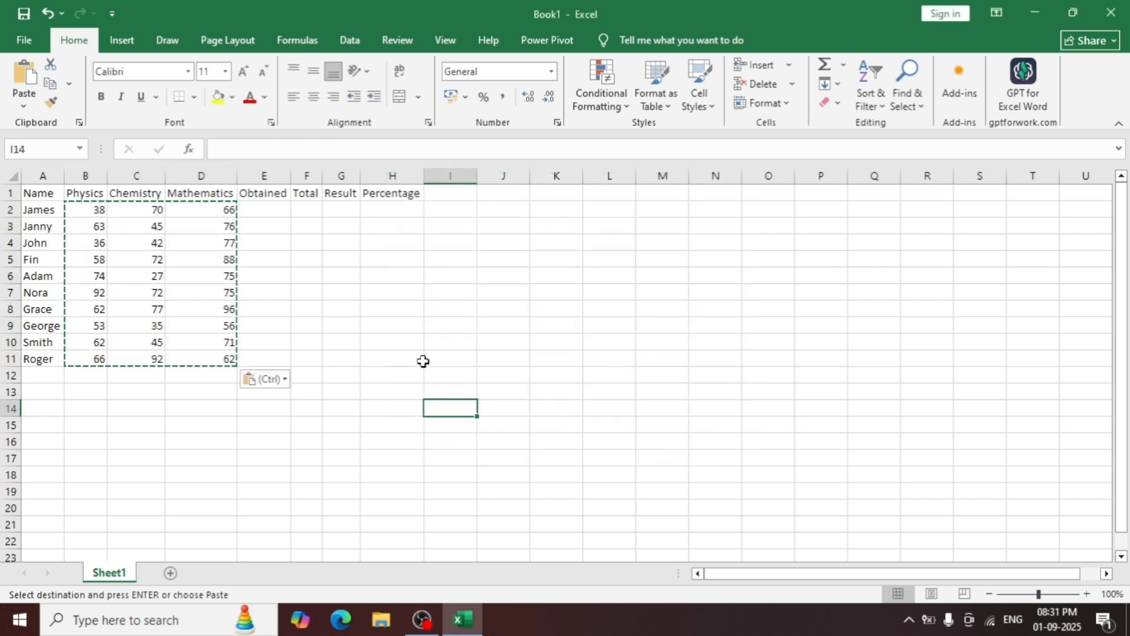
Enter 66 in cell H8 to check whether the pasted marks stay fixed, and clear the test entry.
click(400, 309)
text(66)
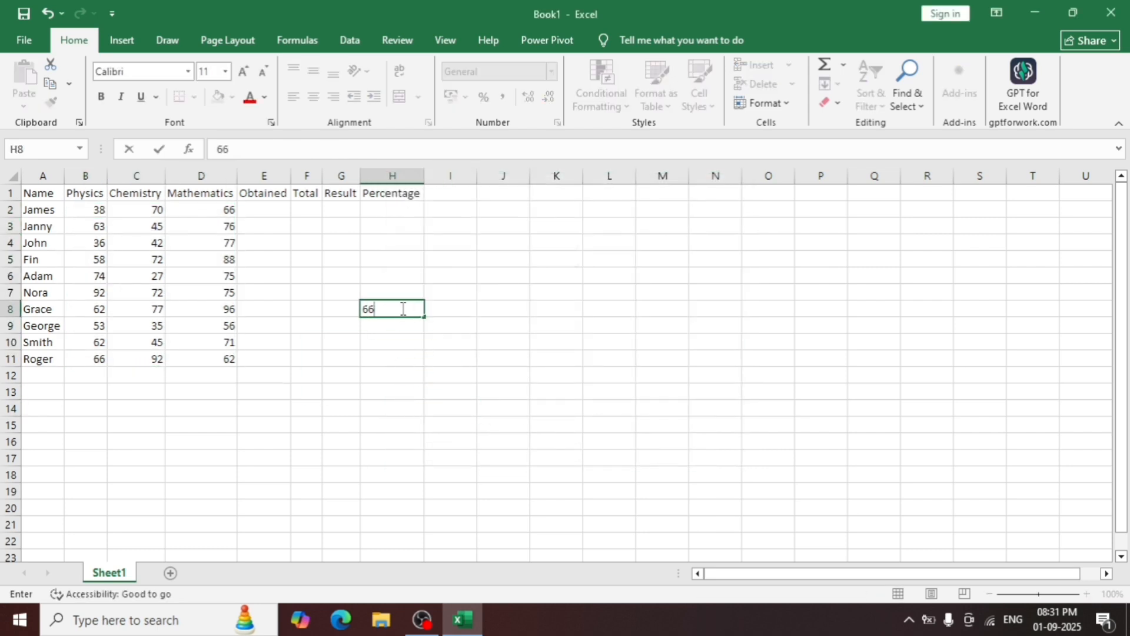
key(Return)
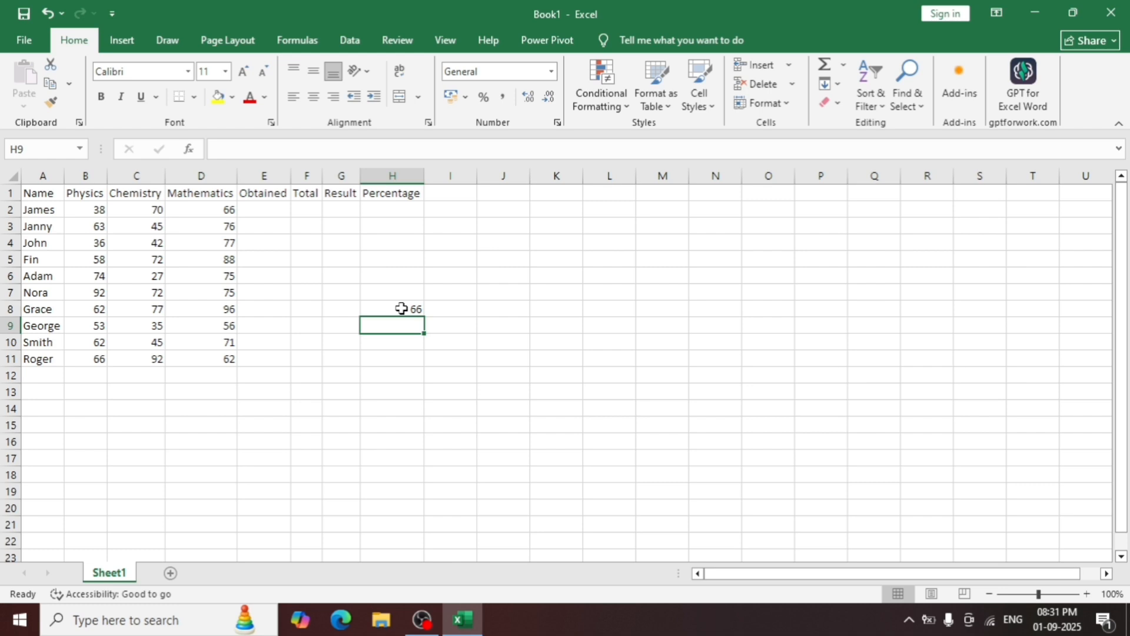
click(401, 308)
key(BackSpace)
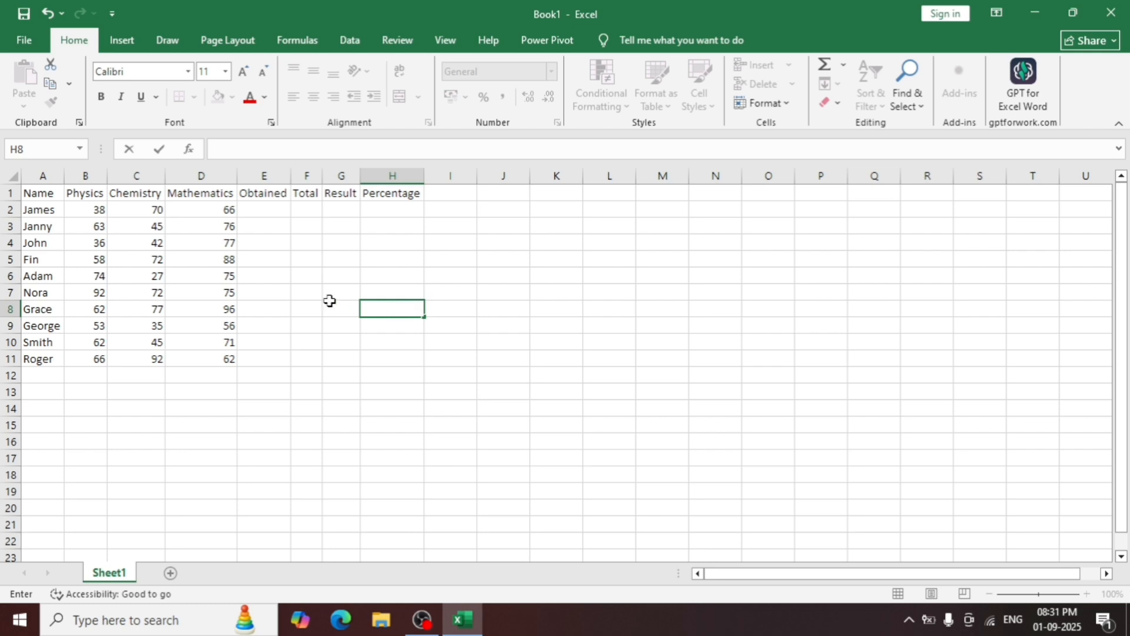
click(274, 210)
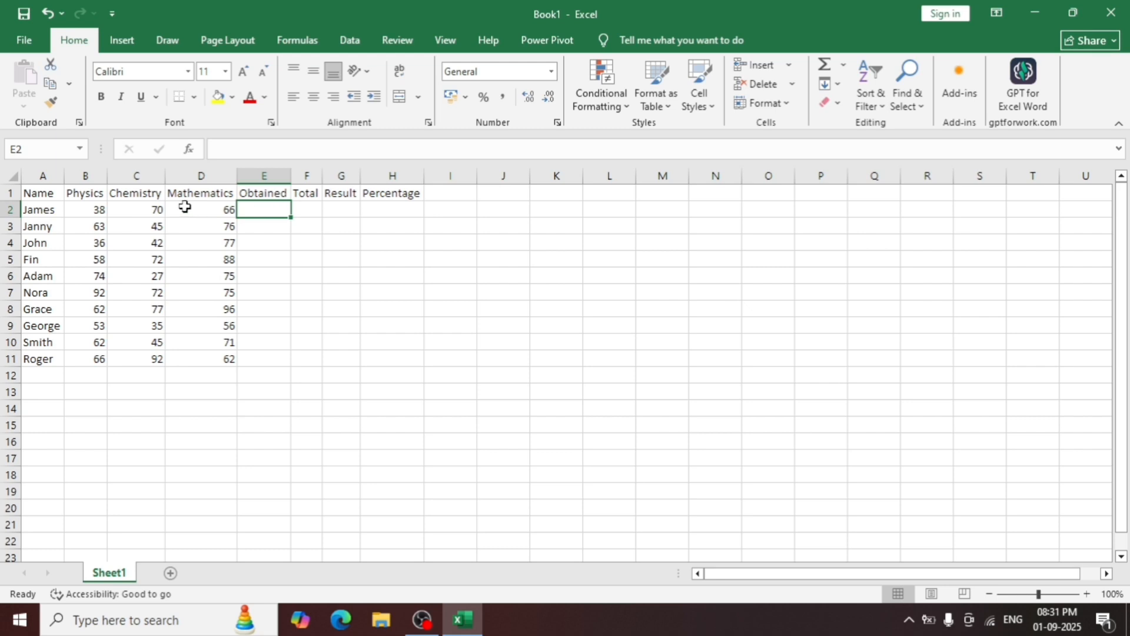
Enter the formula =B2+C2+D2 in E2 to add the first student's three subject marks.
drag(92, 212, 181, 215)
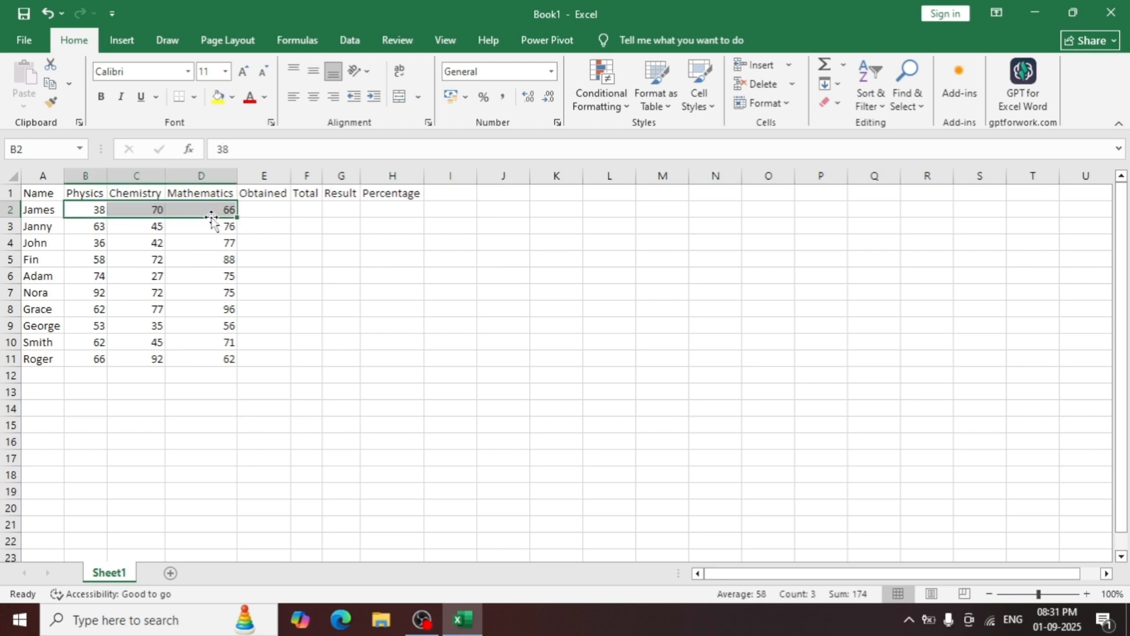
click(261, 211)
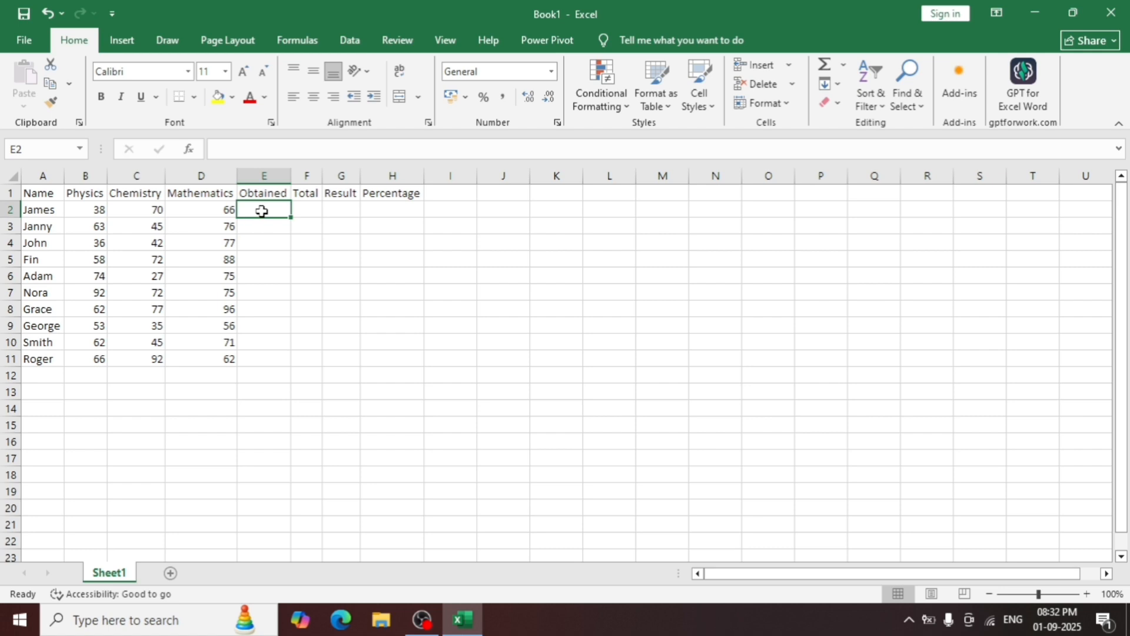
text(=)
click(93, 211)
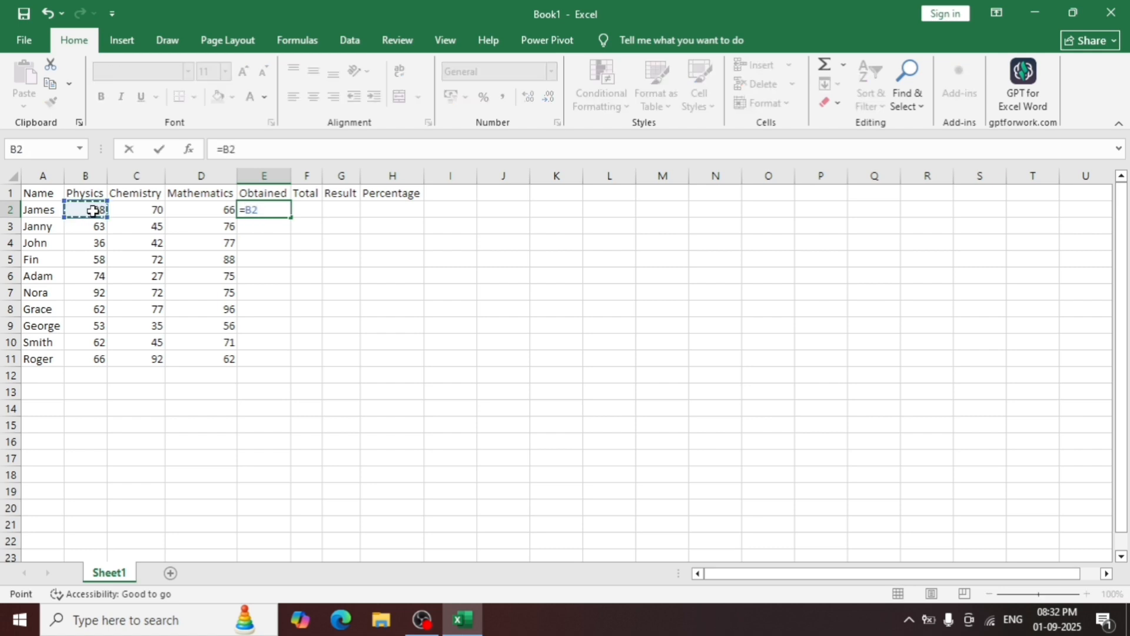
text(+)
click(126, 211)
text(+)
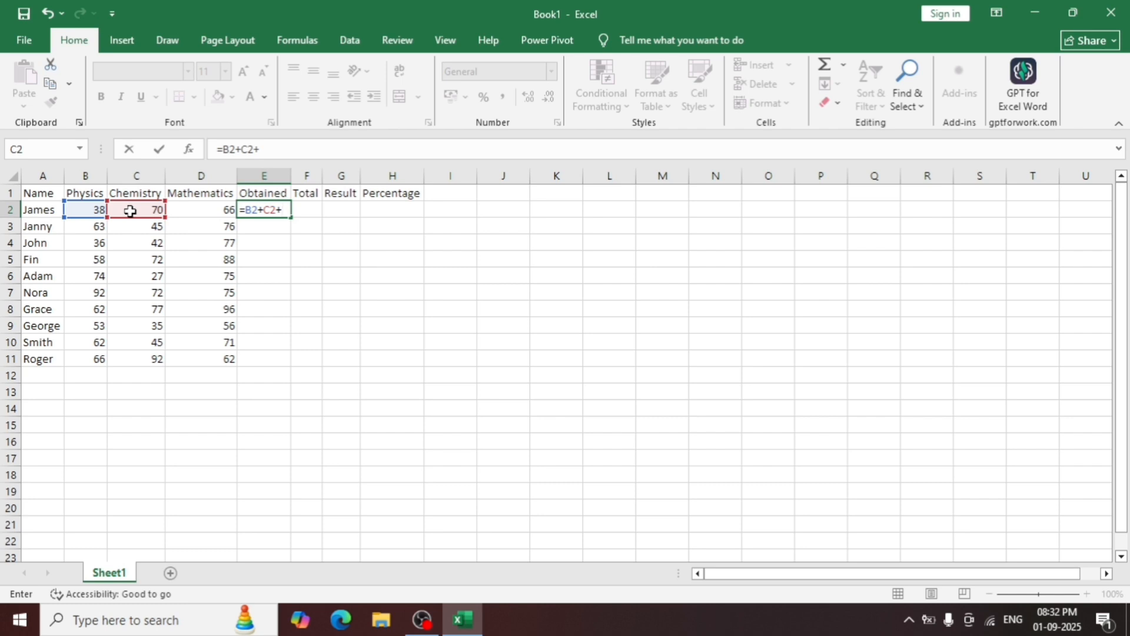
click(207, 212)
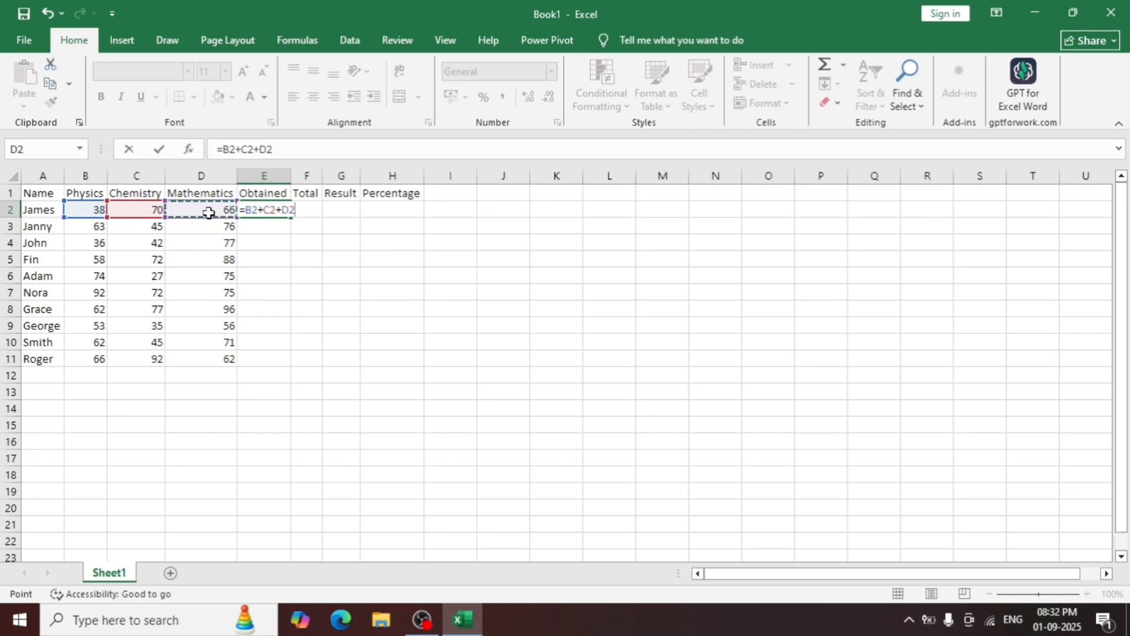
key(Return)
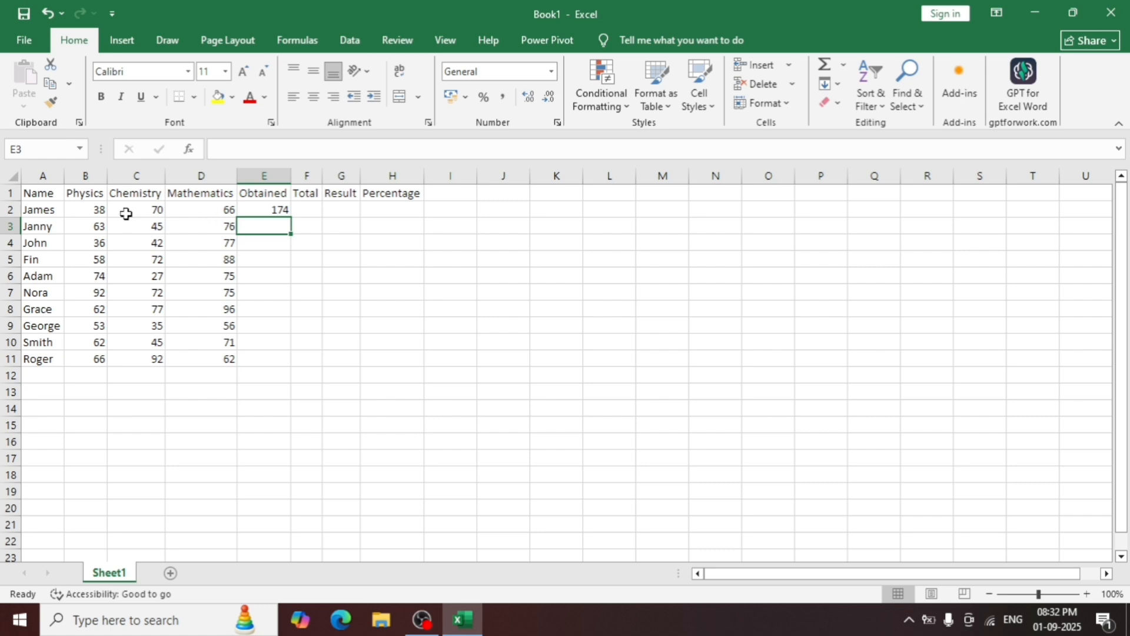
Check the sum of B2:D2, and fill the addition formula from E2 down to E11.
drag(98, 210, 200, 218)
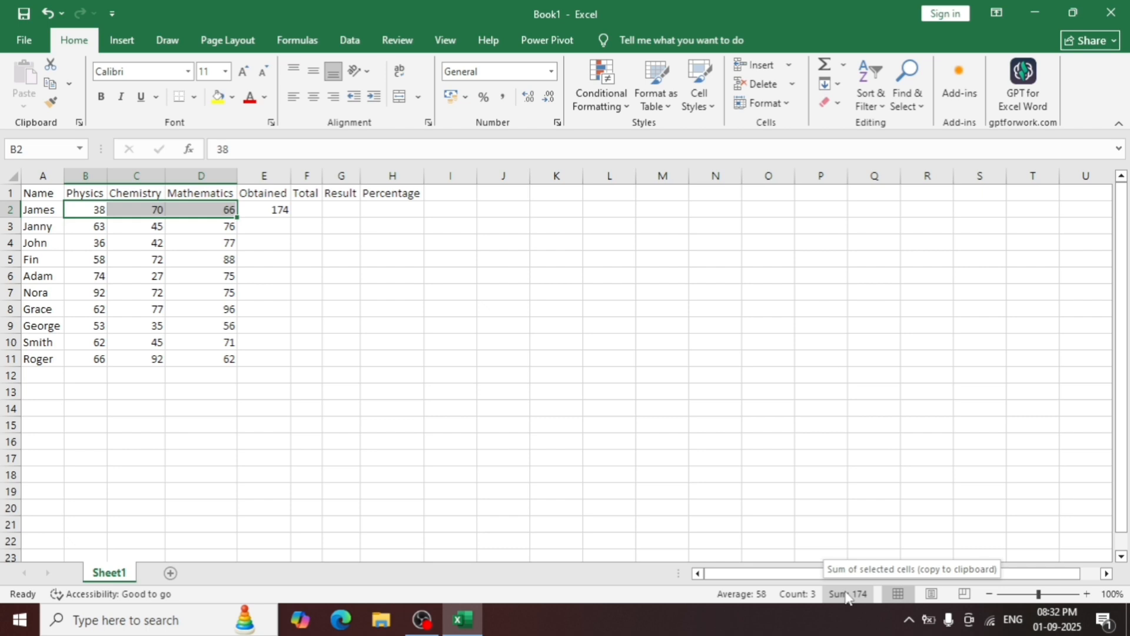
click(285, 220)
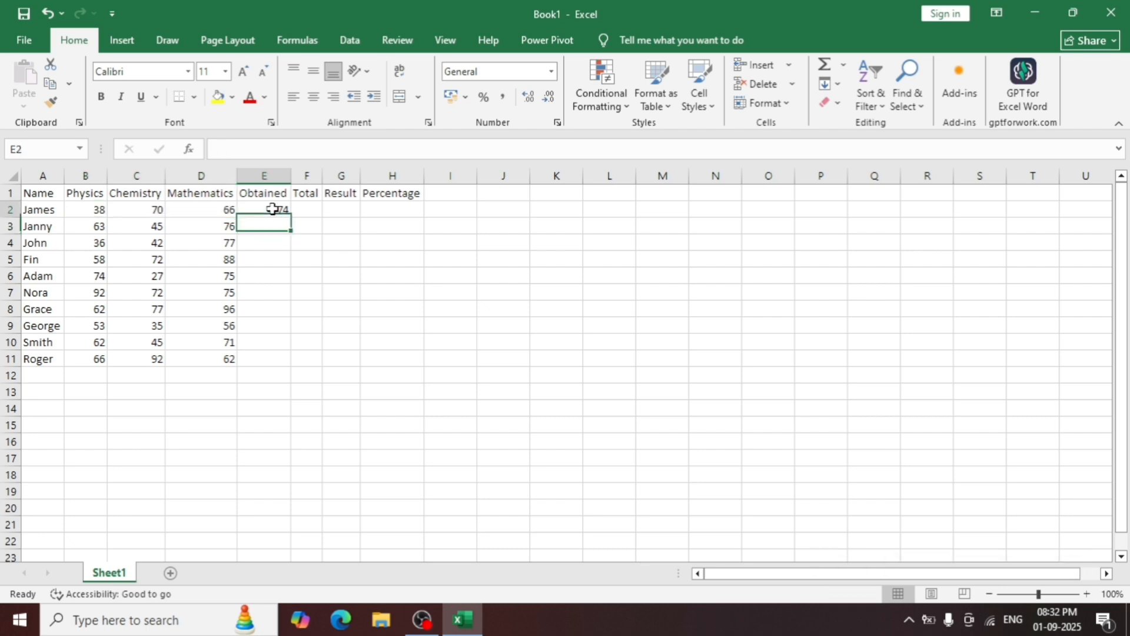
click(272, 208)
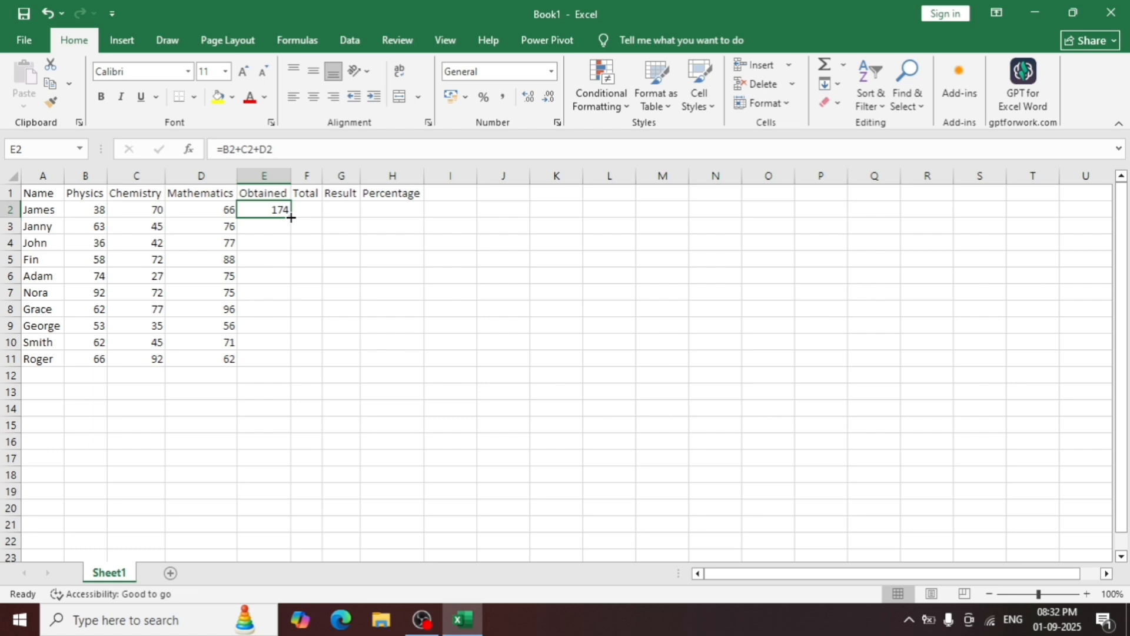
double_click(290, 218)
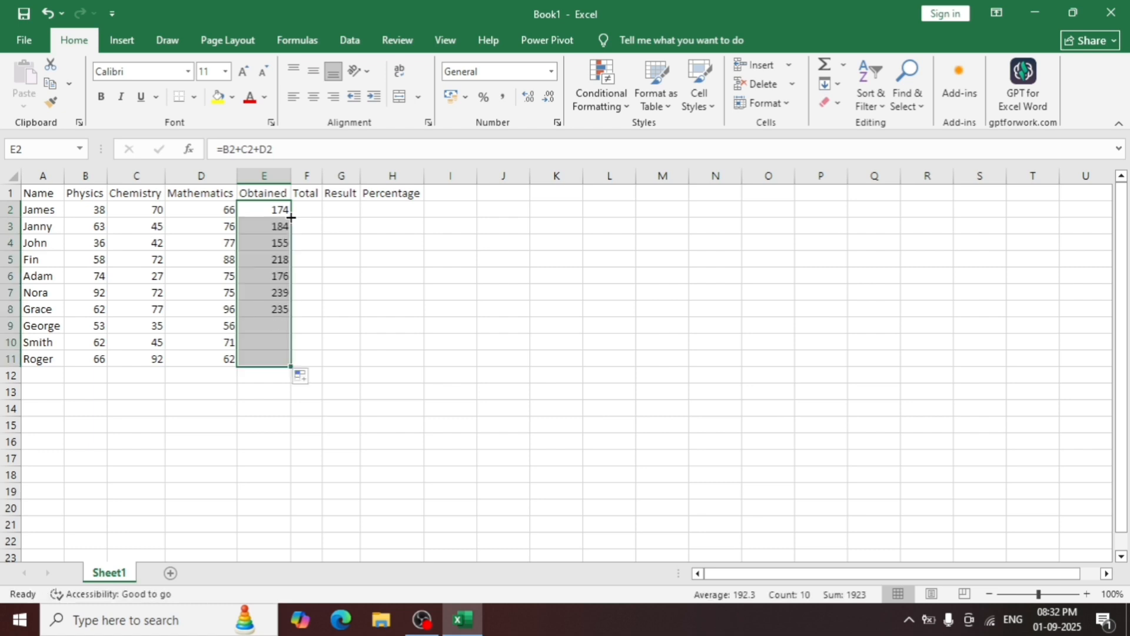
click(325, 256)
click(345, 272)
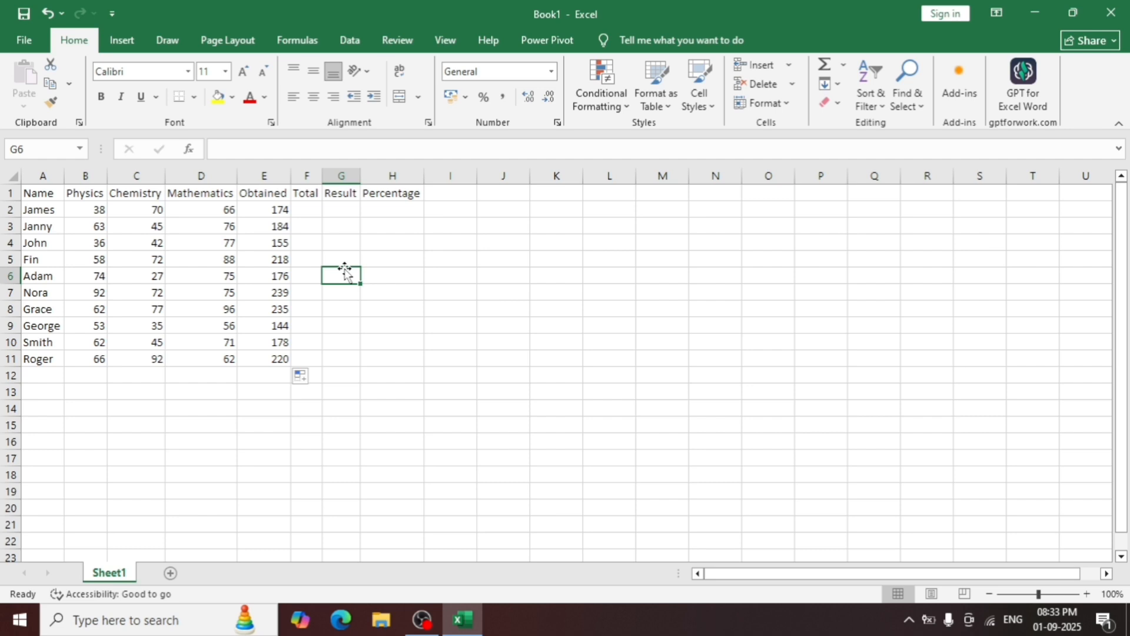
Clear the addition formulas from the Obtained column, E2:E11.
drag(268, 210, 285, 358)
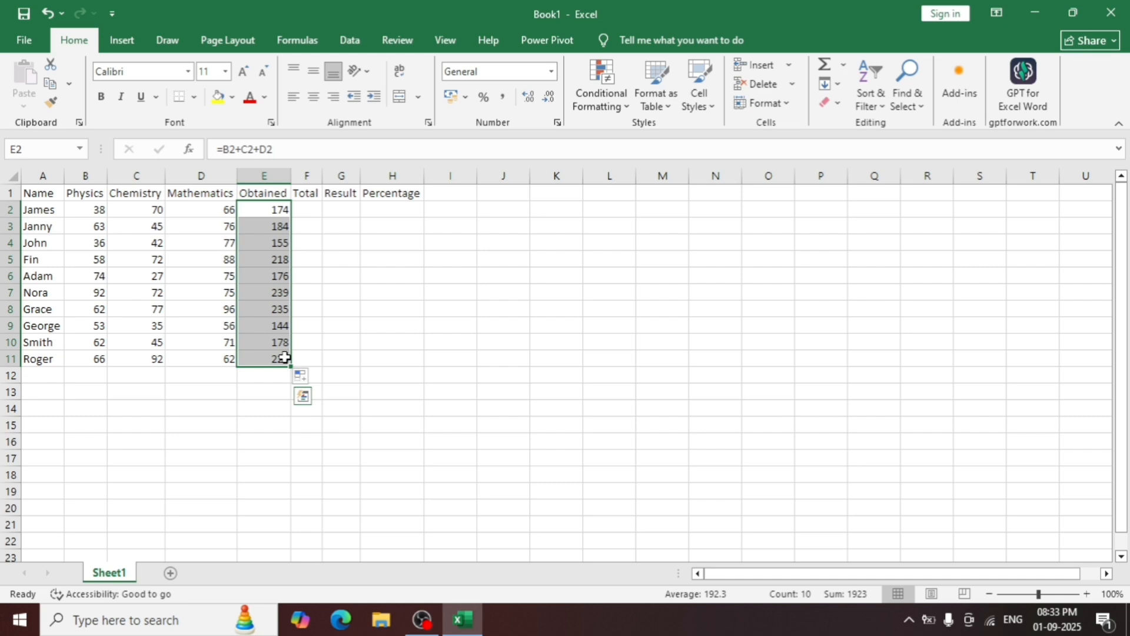
key(BackSpace)
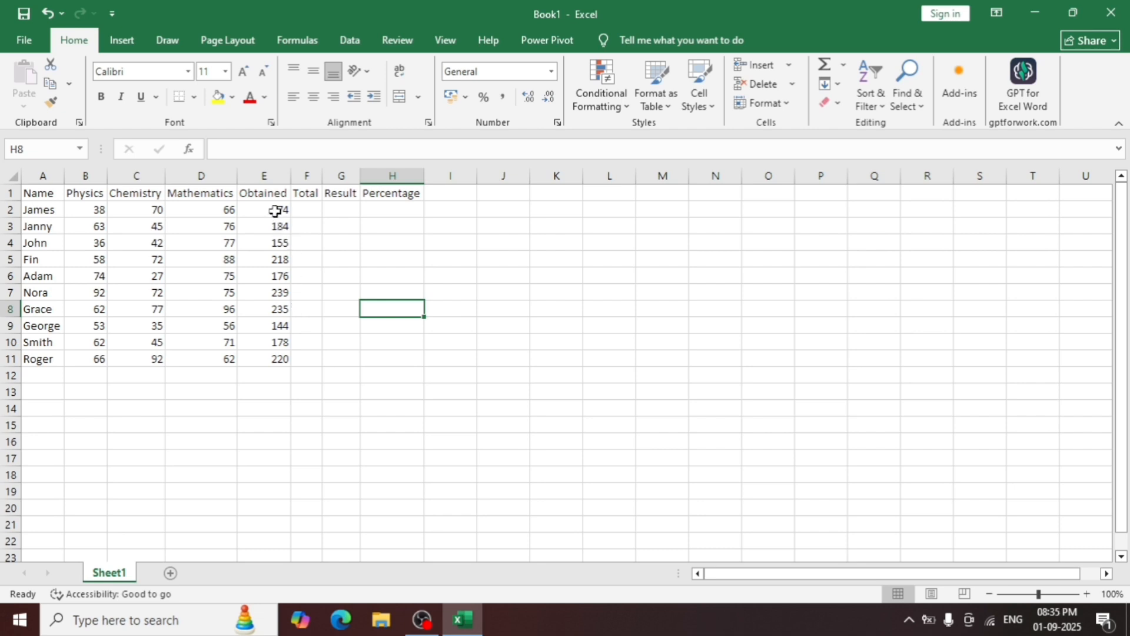
drag(275, 210, 284, 360)
key(F2)
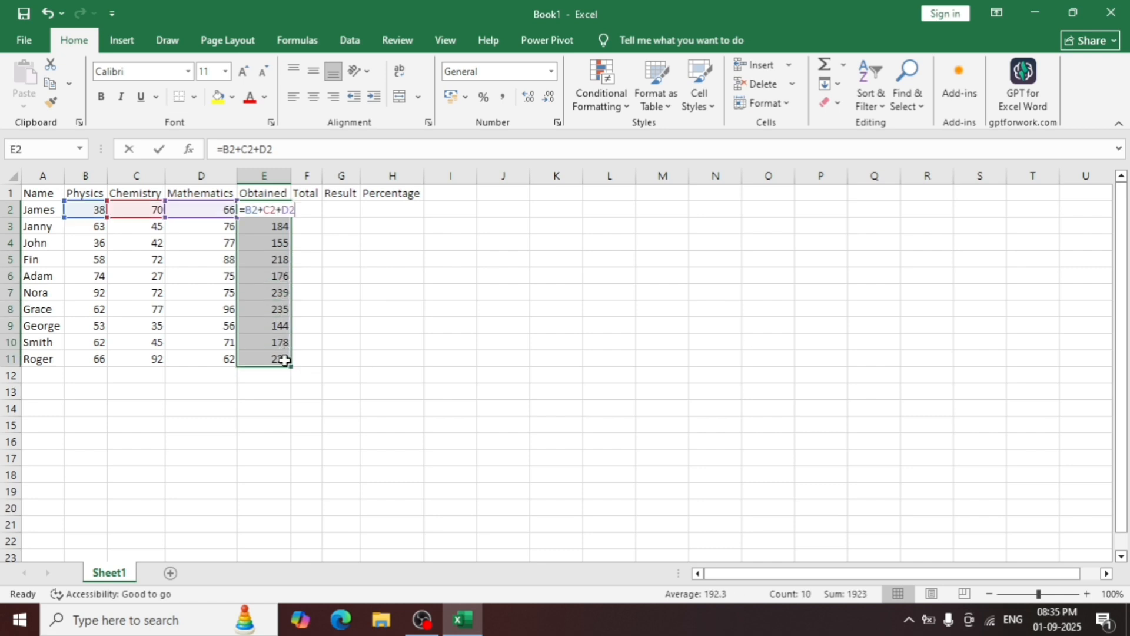
click(286, 390)
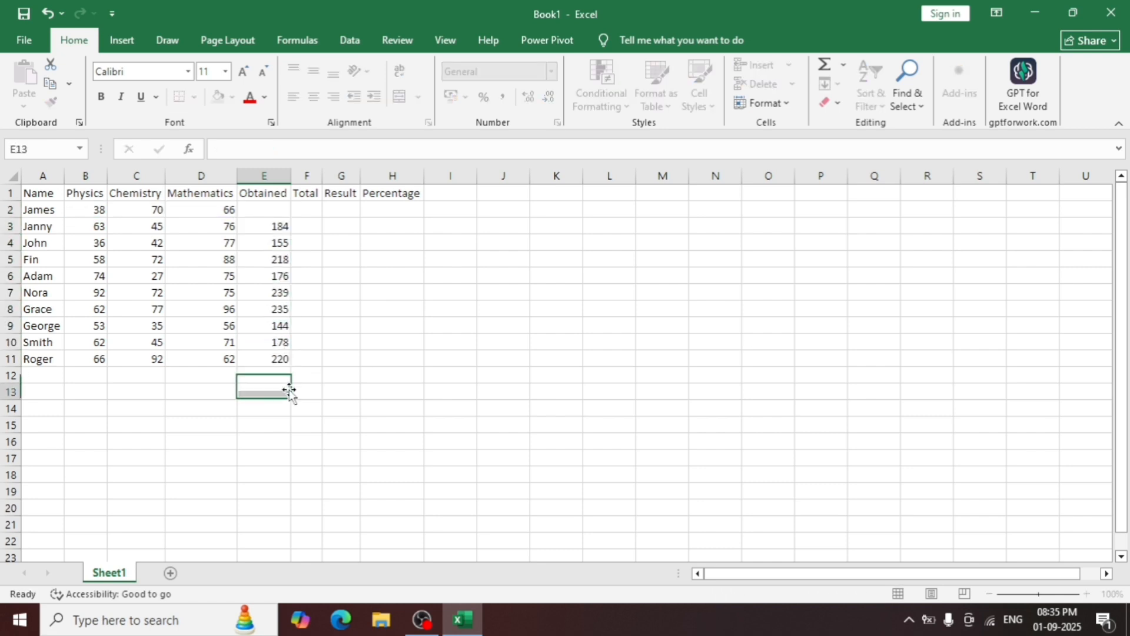
drag(284, 368, 277, 230)
key(Delete)
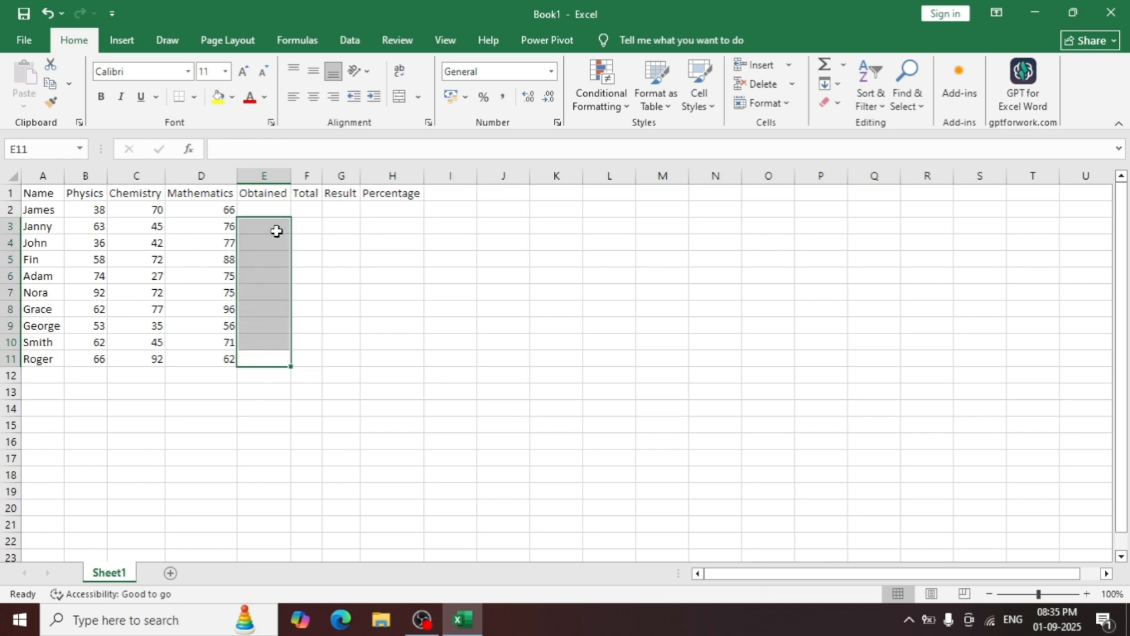
Enter the formula =SUM(B2:D2) in E2 for the first student's obtained marks.
click(323, 242)
click(280, 211)
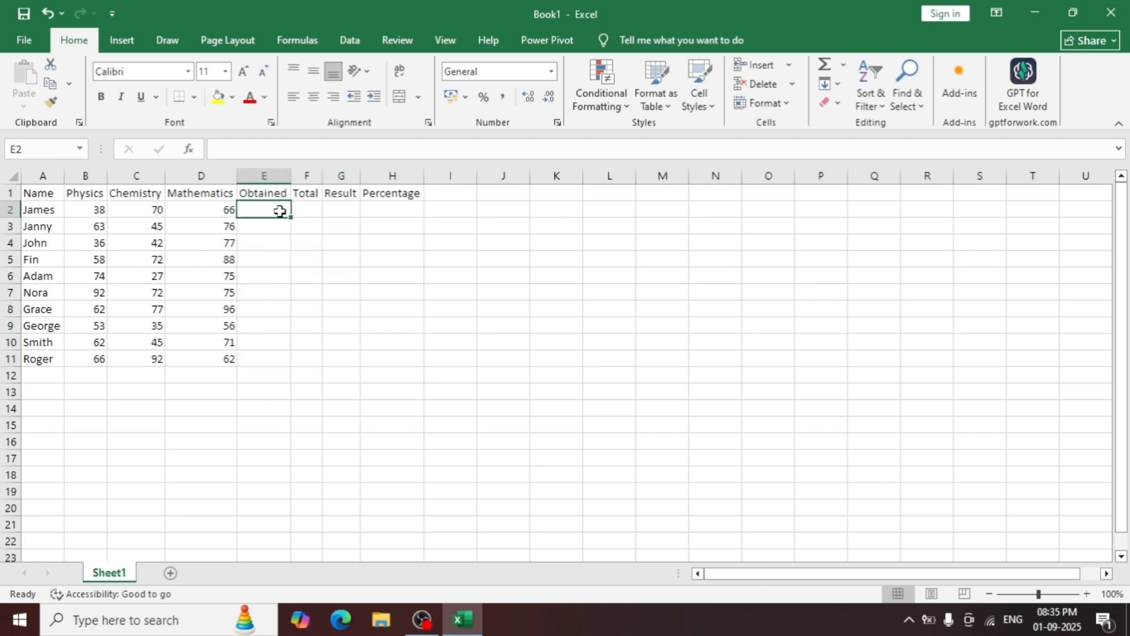
text(=)
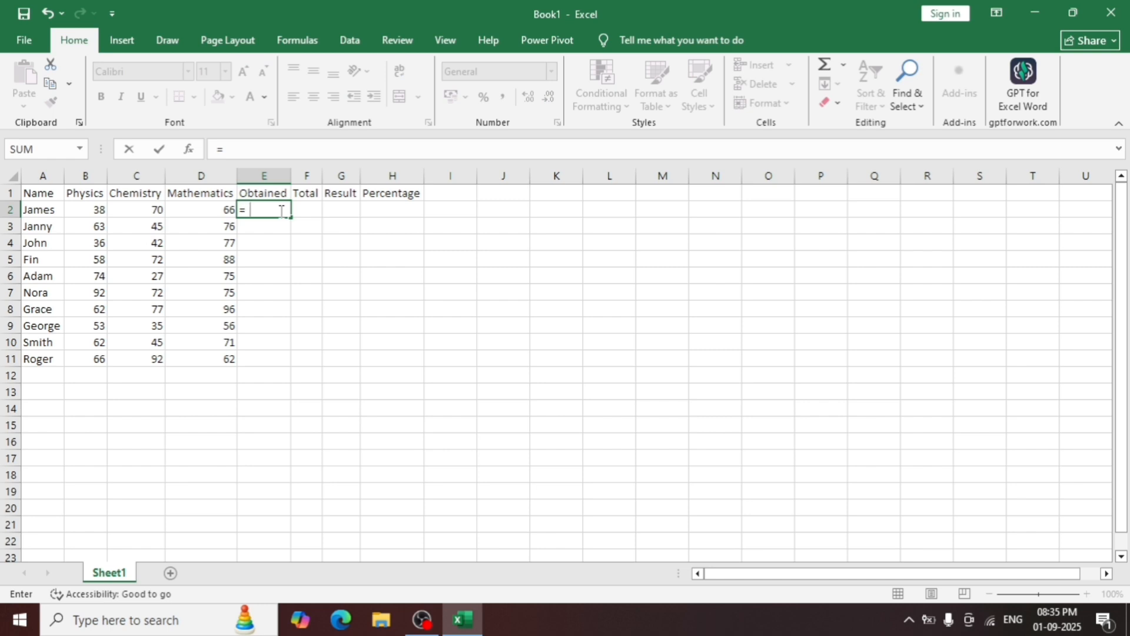
text(sum)
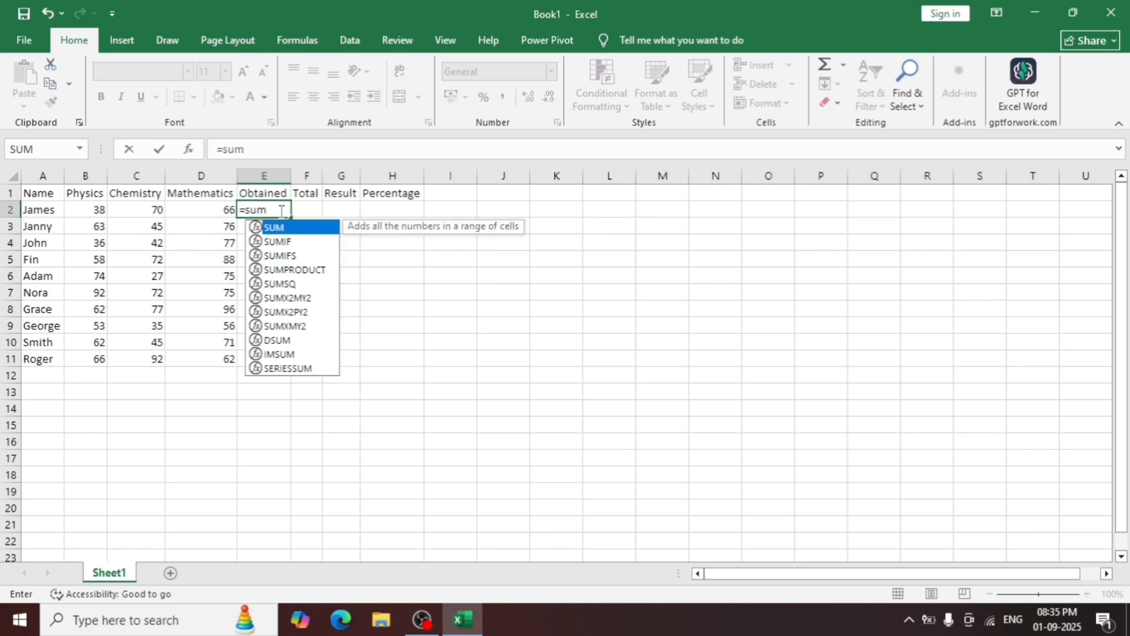
key(Tab)
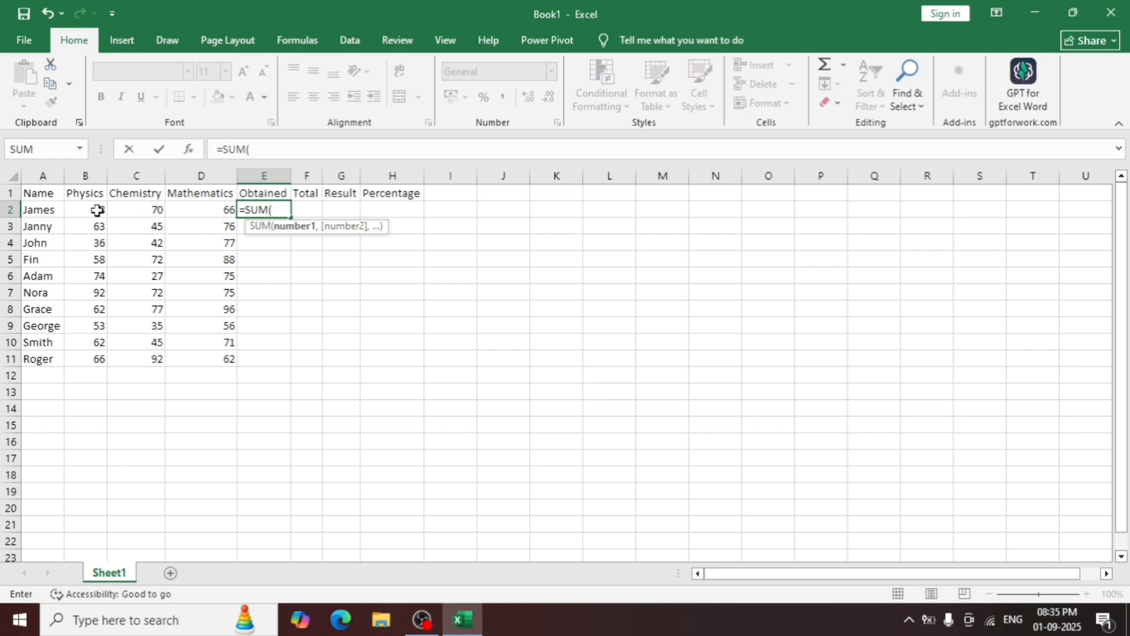
drag(96, 210, 211, 212)
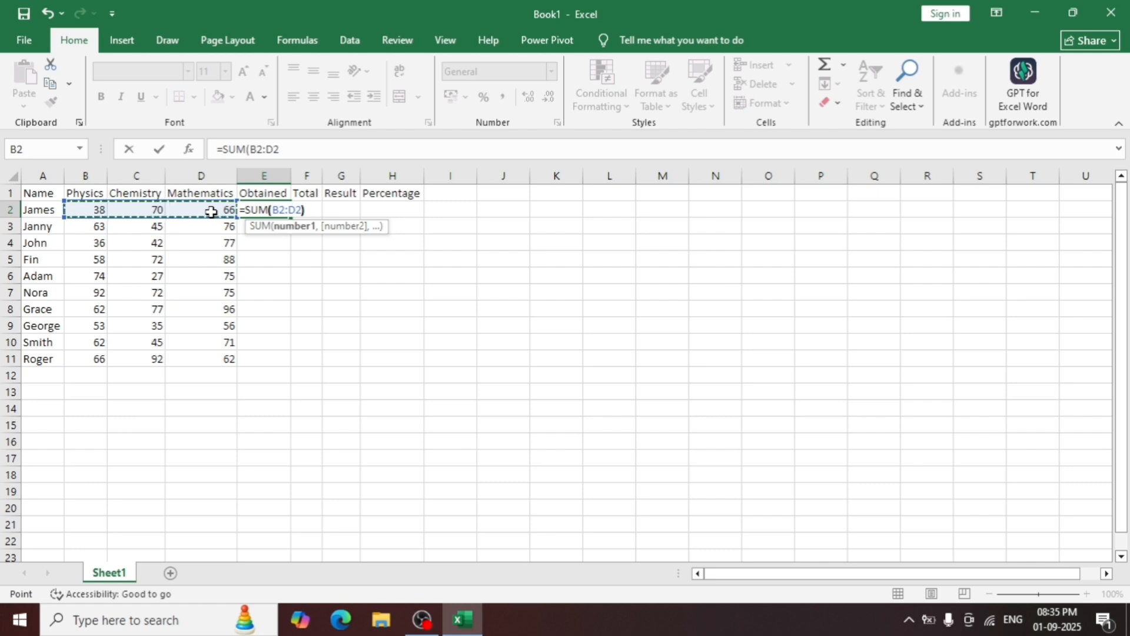
text())
key(Return)
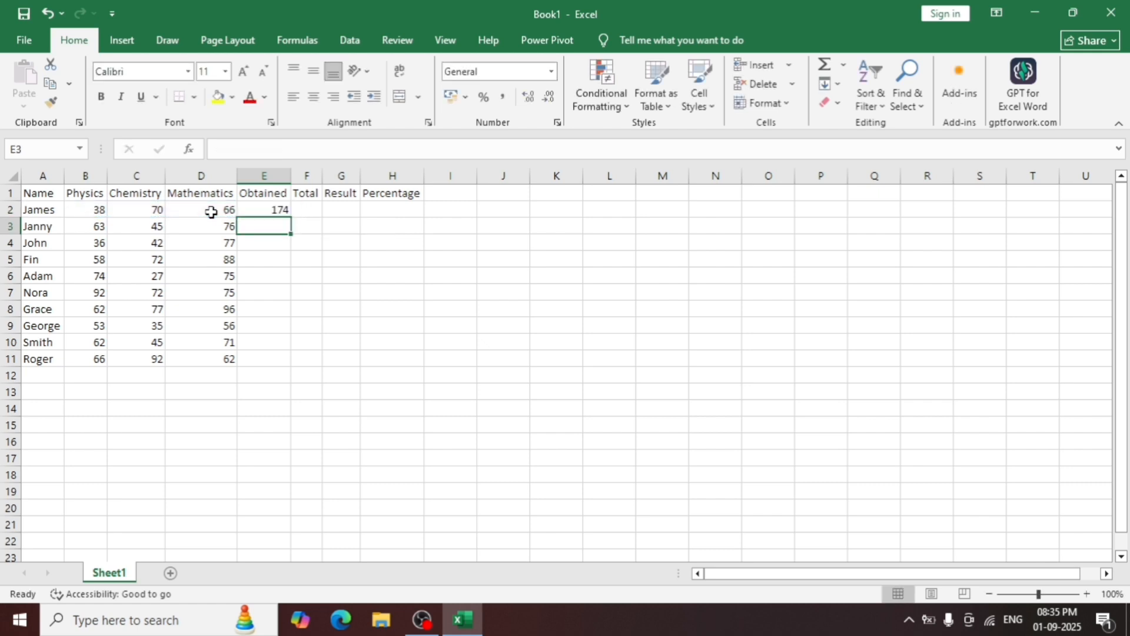
Fill the SUM formula from E2 down the Obtained column to row 11.
click(276, 210)
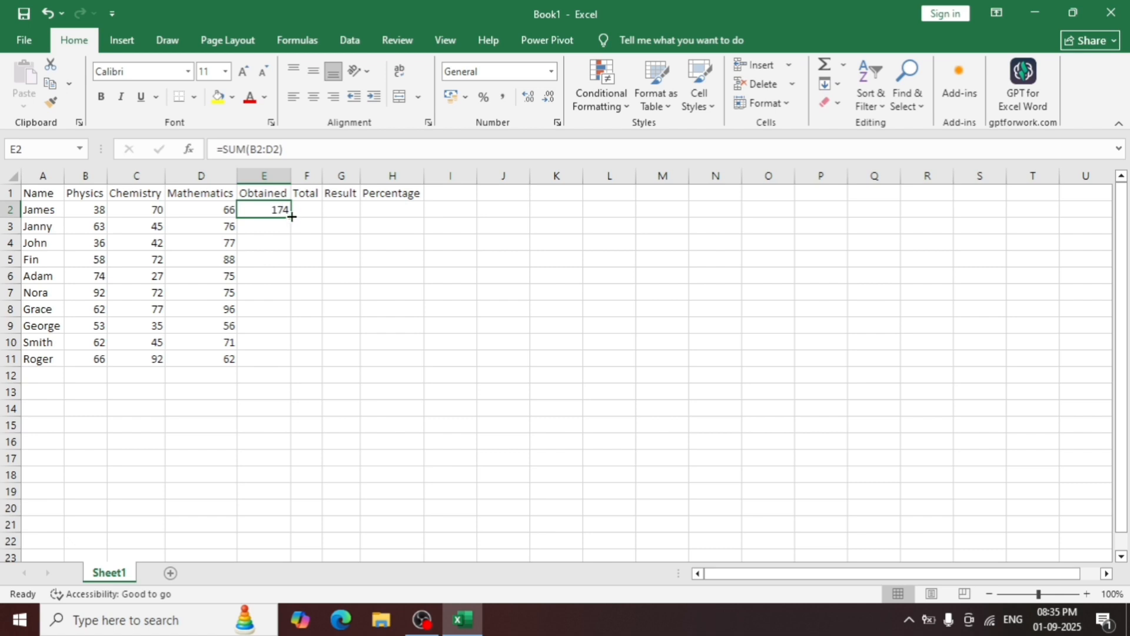
double_click(292, 216)
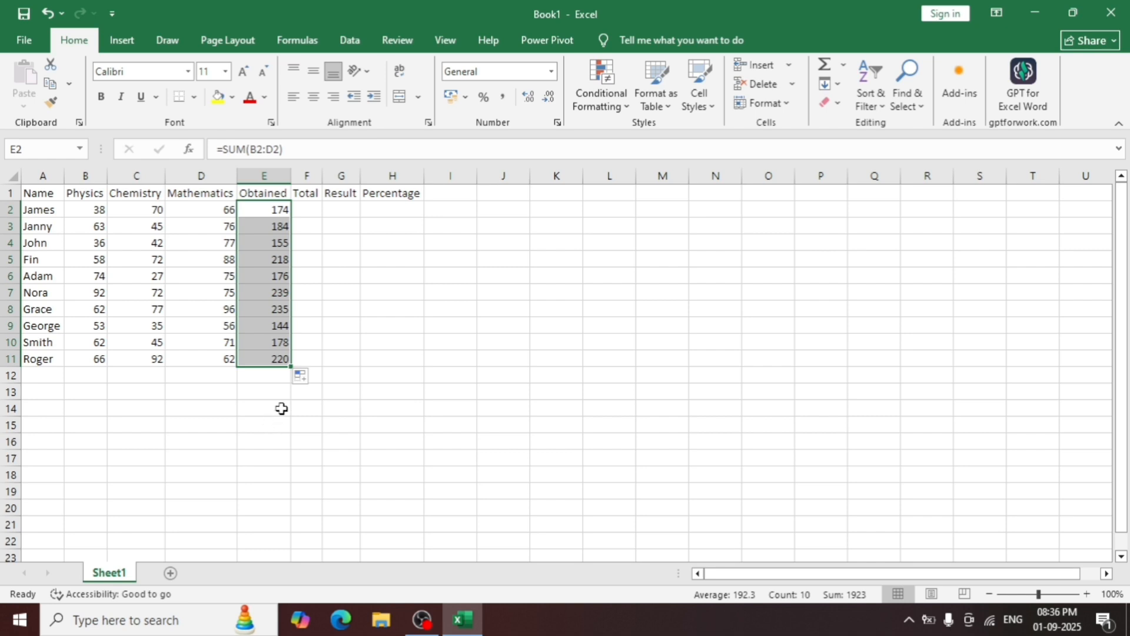
click(282, 407)
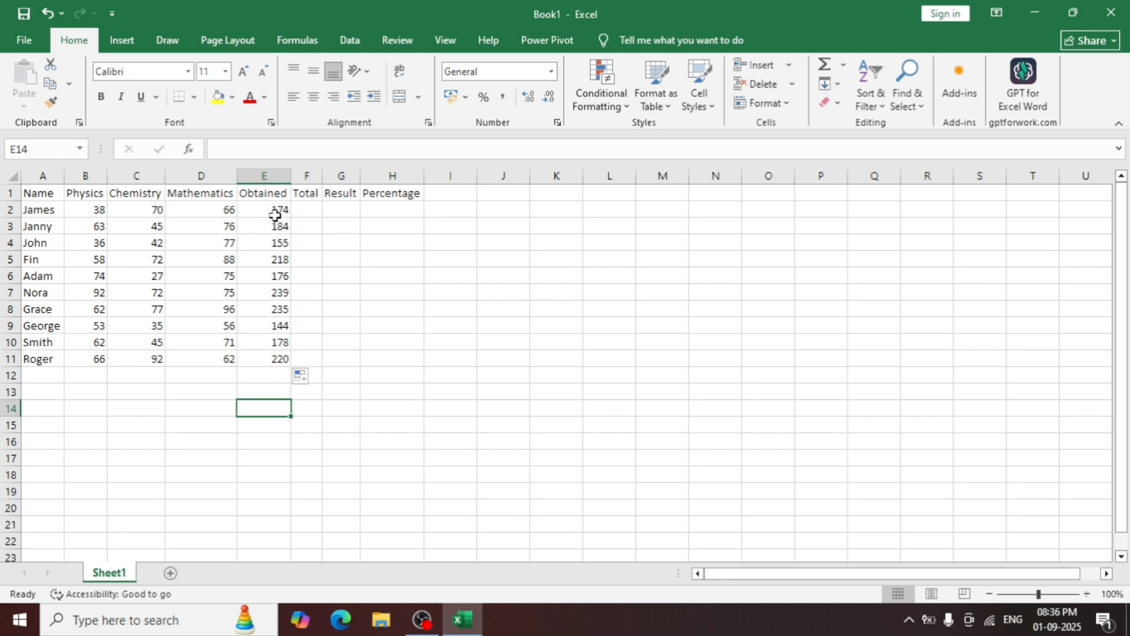
Clear the formulas in E2:E11 and use AutoSum to enter =SUM(B2:D2) in E2.
drag(278, 209, 277, 356)
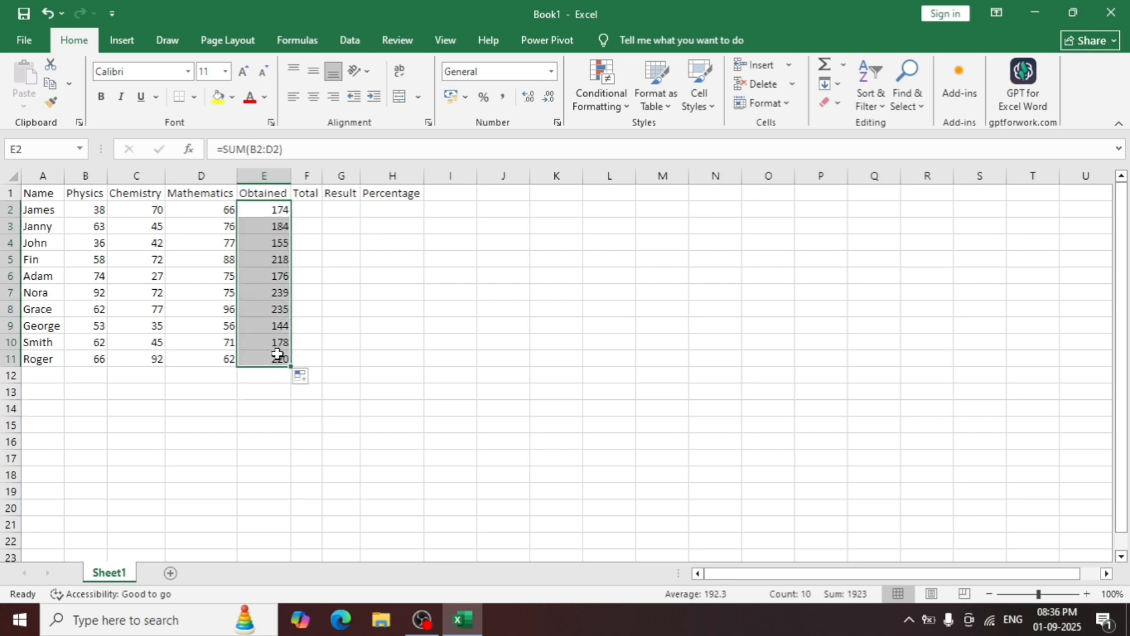
key(Delete)
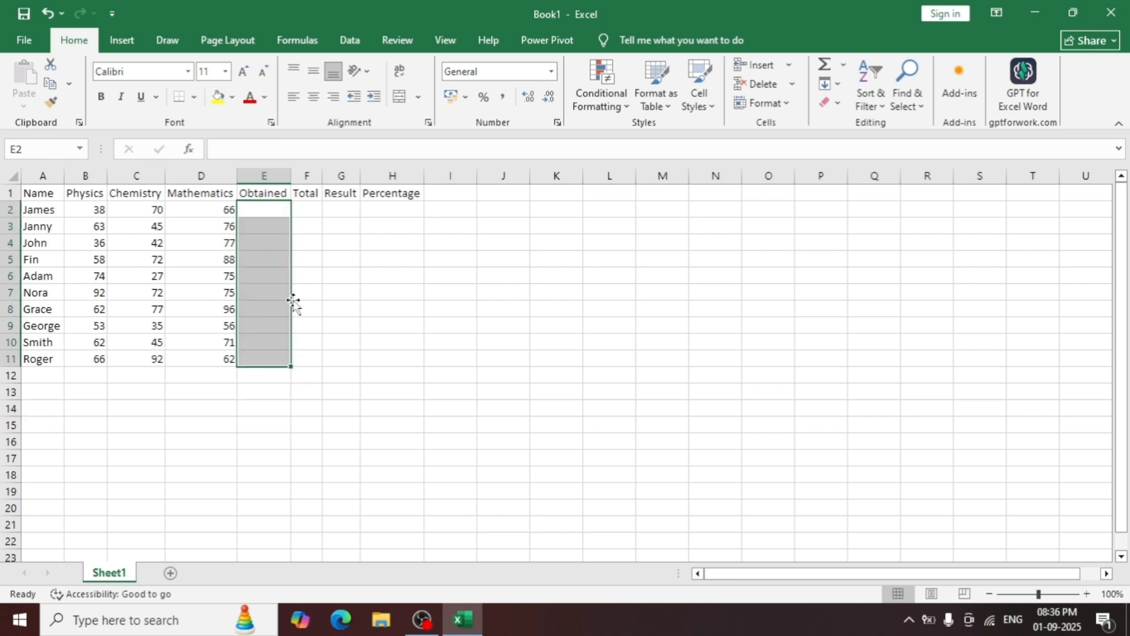
click(278, 213)
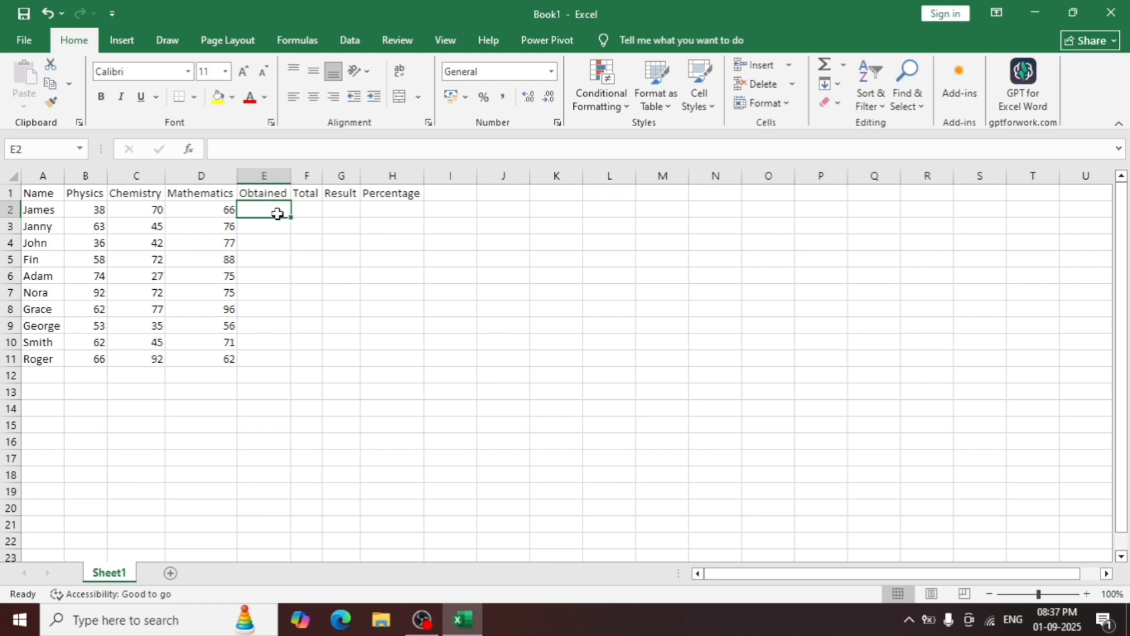
key(alt+equal)
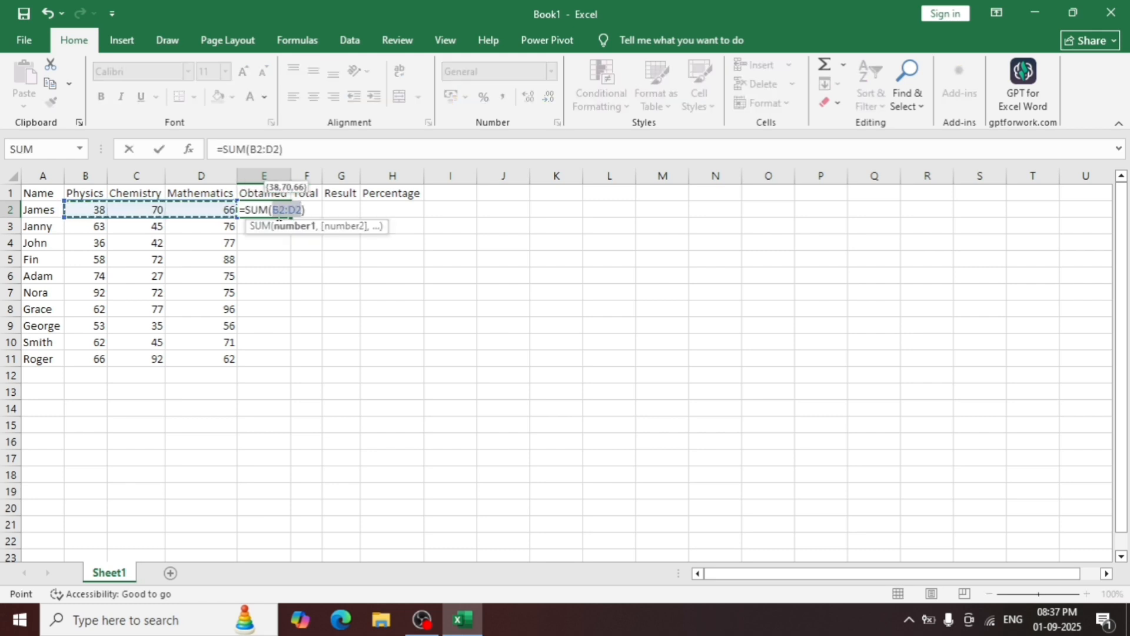
key(Return)
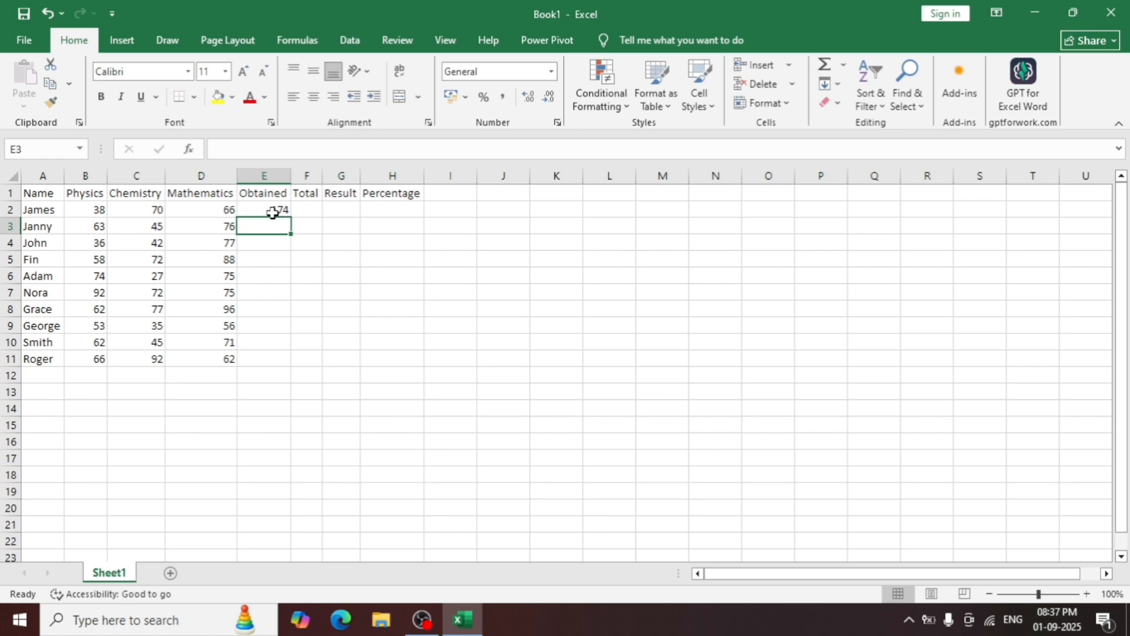
Copy the AutoSum formula in E2 down through E11 for the remaining students.
click(273, 211)
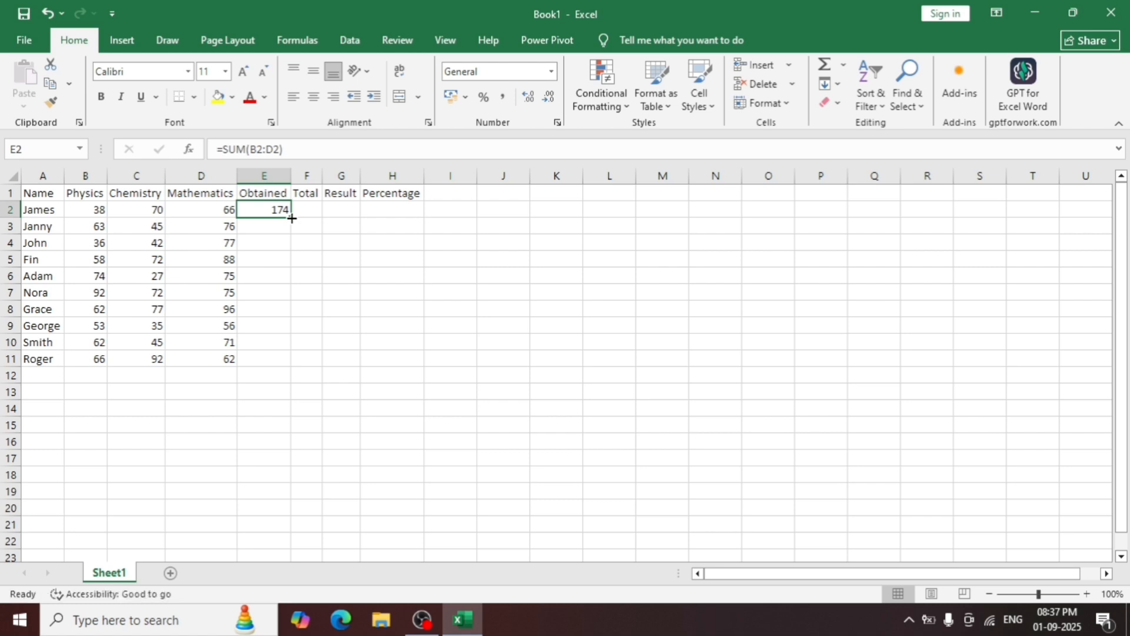
double_click(292, 218)
click(307, 273)
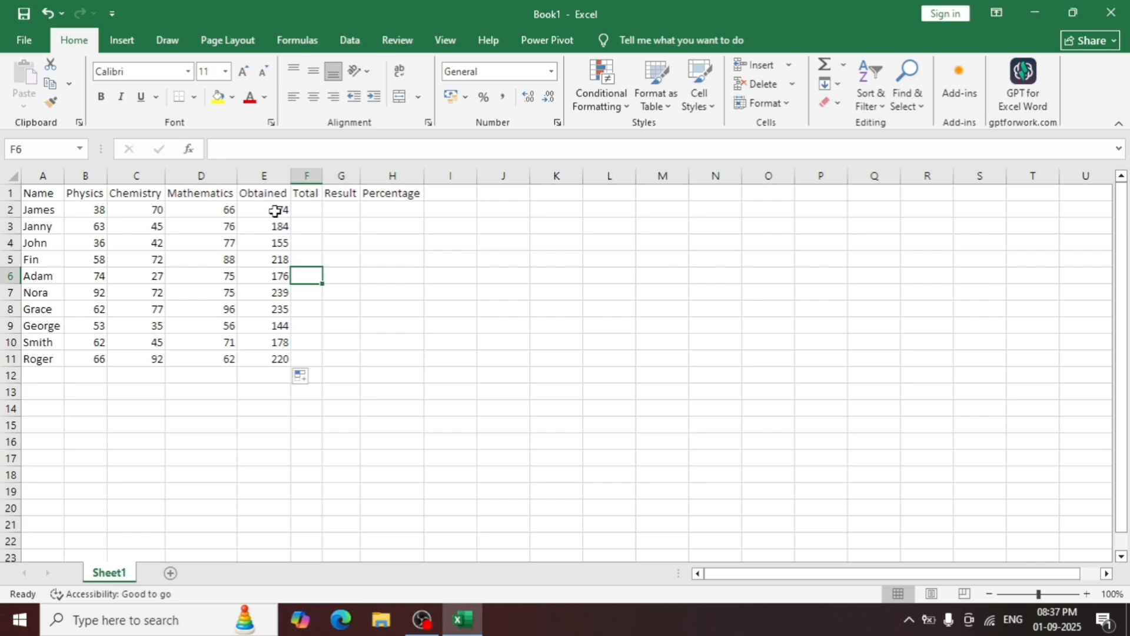
Enter a total of 300 in F2 and fill it down the Total column to row 11.
click(303, 211)
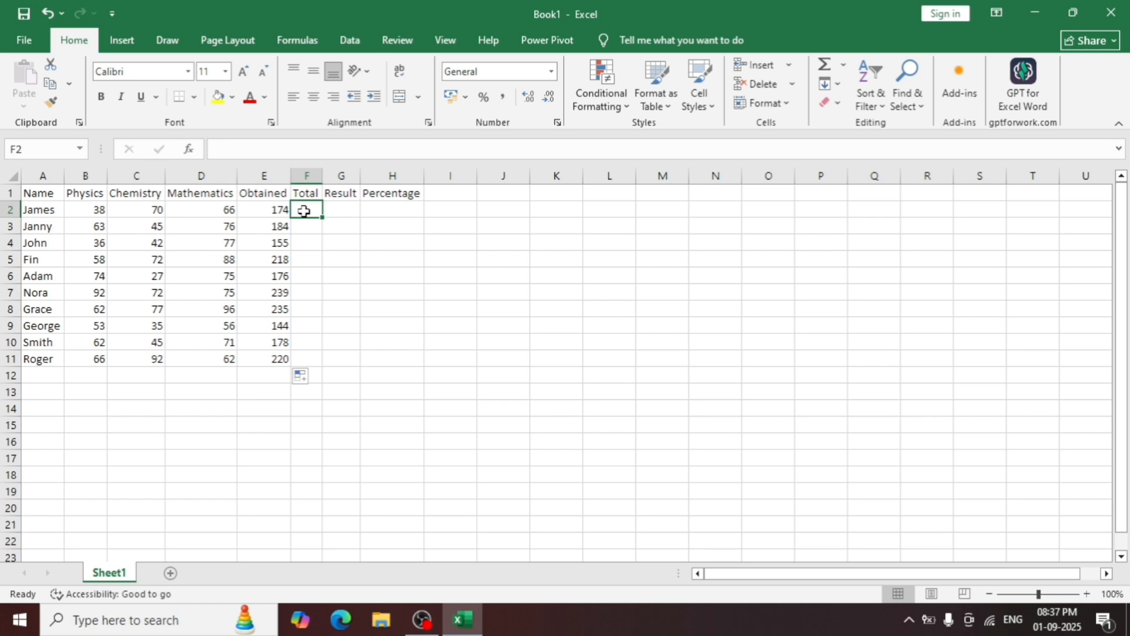
text(=)
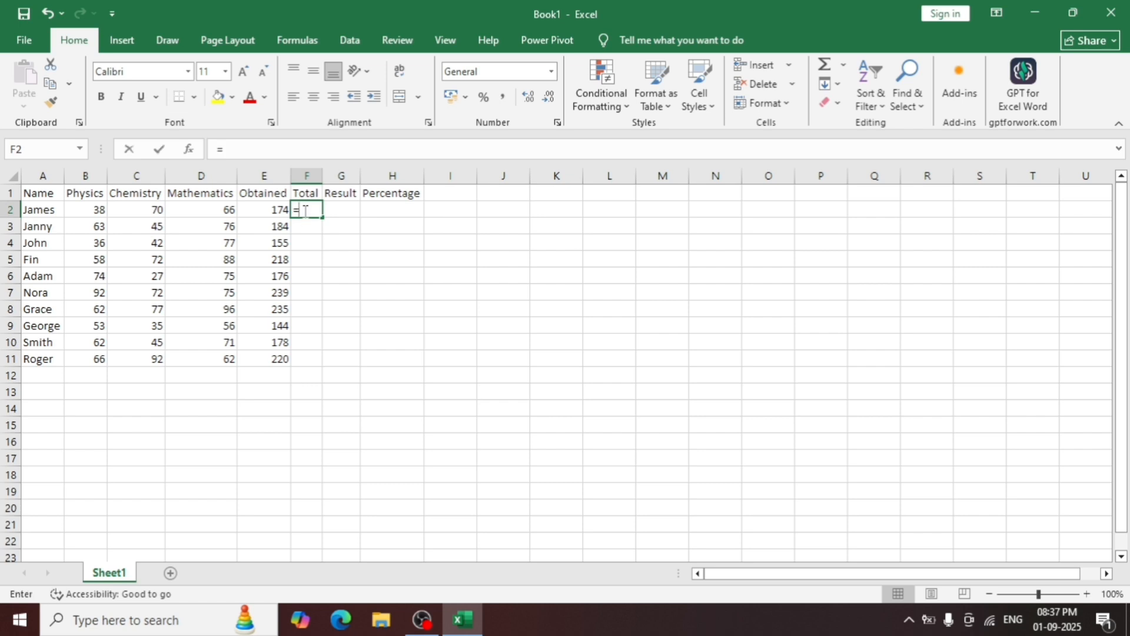
key(BackSpace)
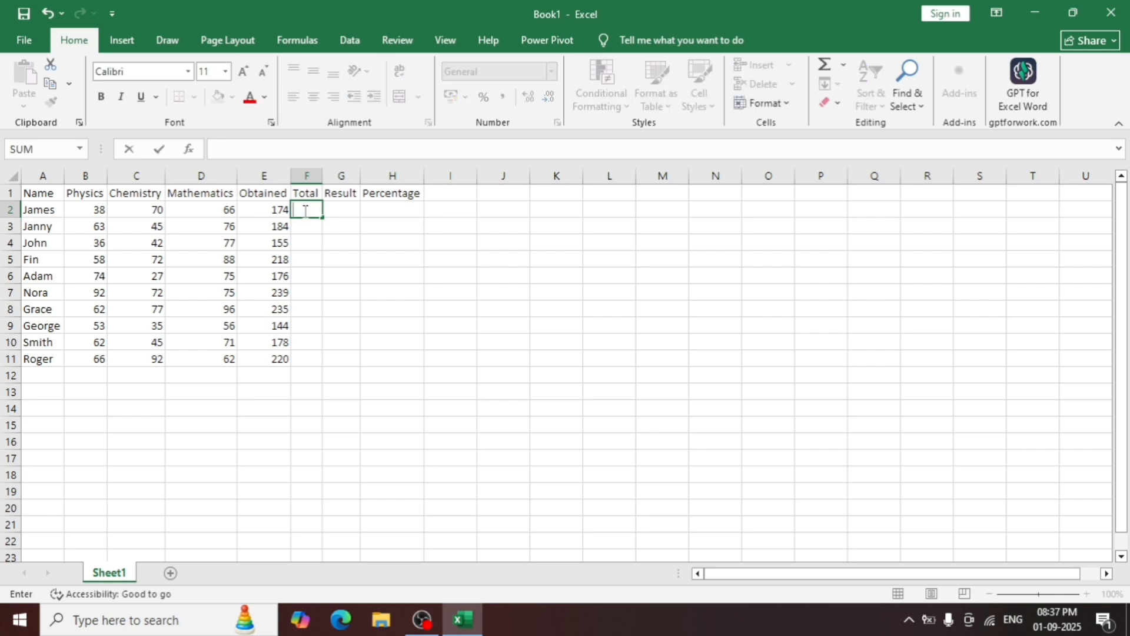
text(300)
key(Return)
click(308, 212)
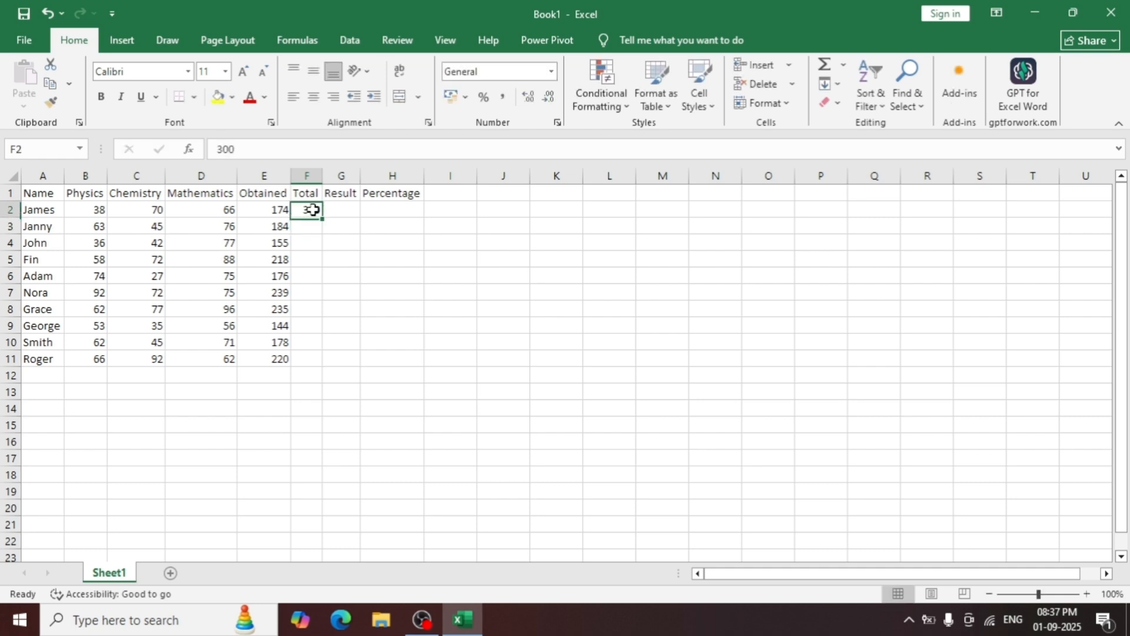
double_click(322, 218)
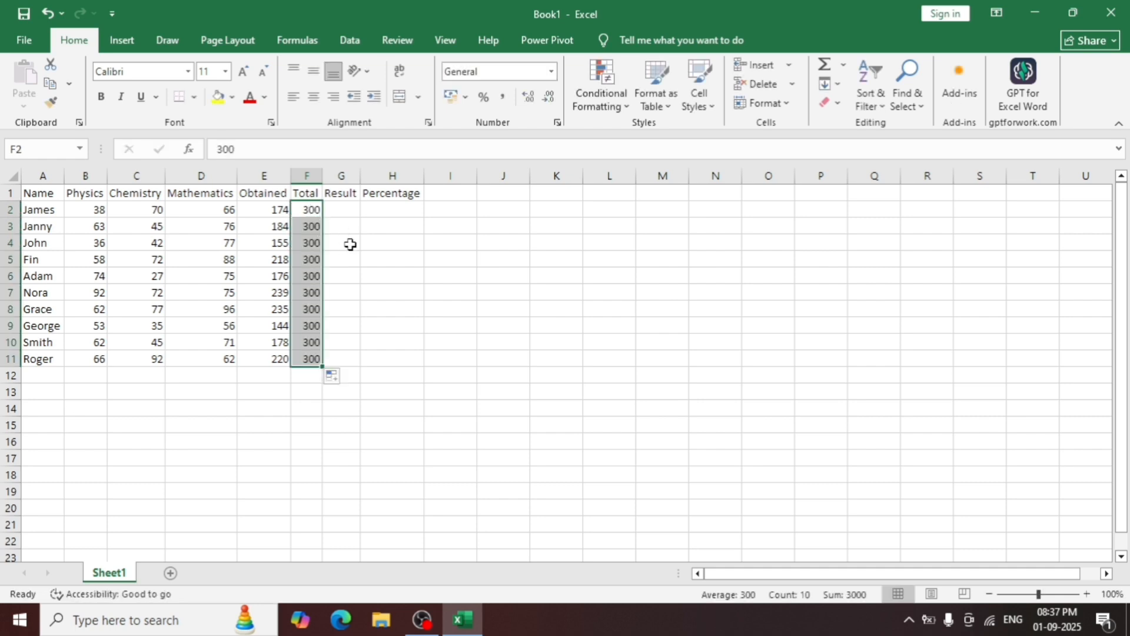
click(351, 244)
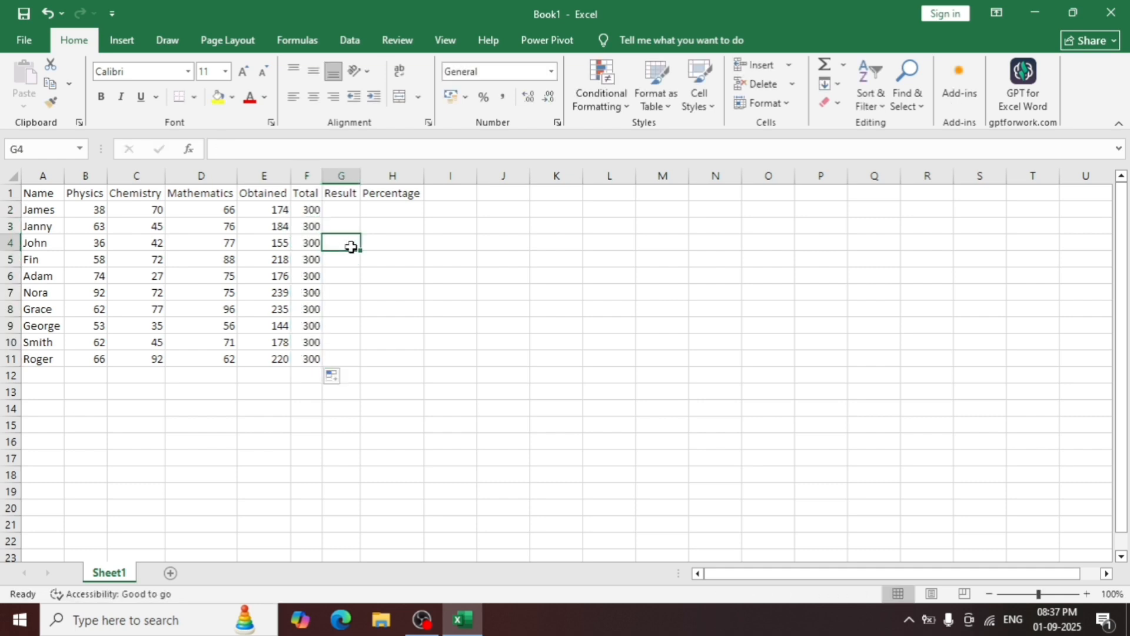
Start an IF formula in G2 that refers to the obtained marks in E2.
click(346, 211)
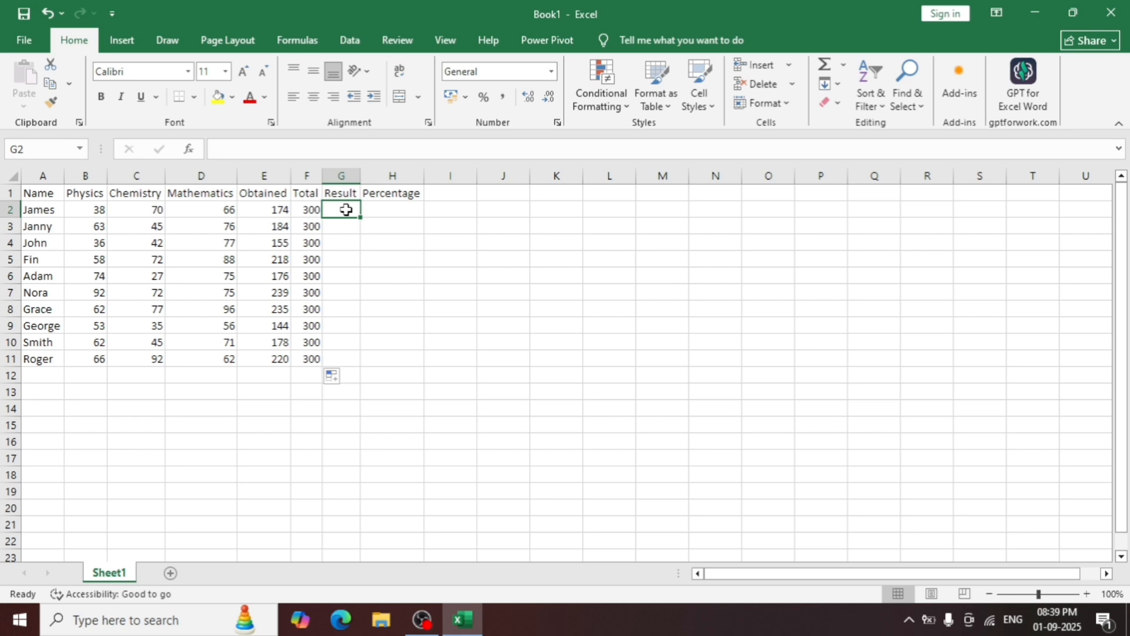
double_click(346, 210)
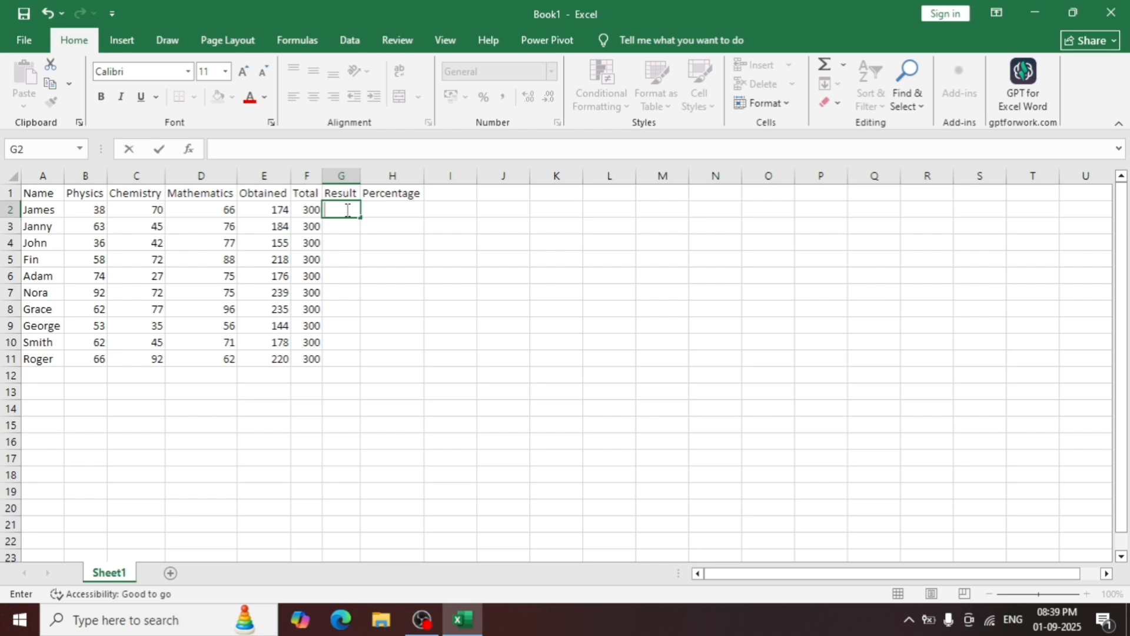
text(=)
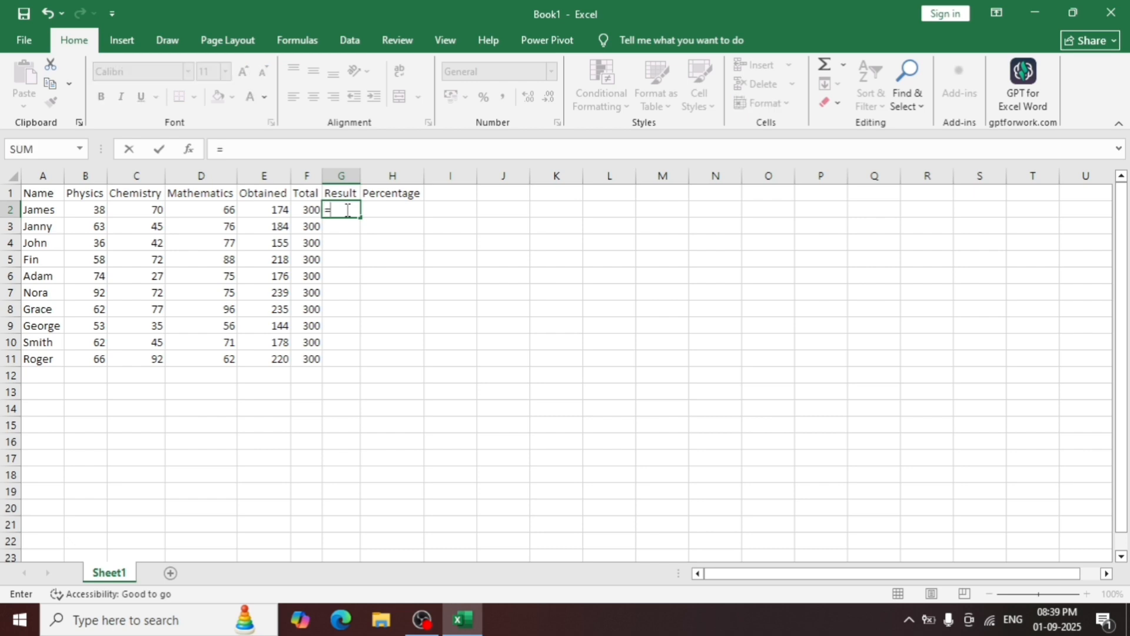
text(if)
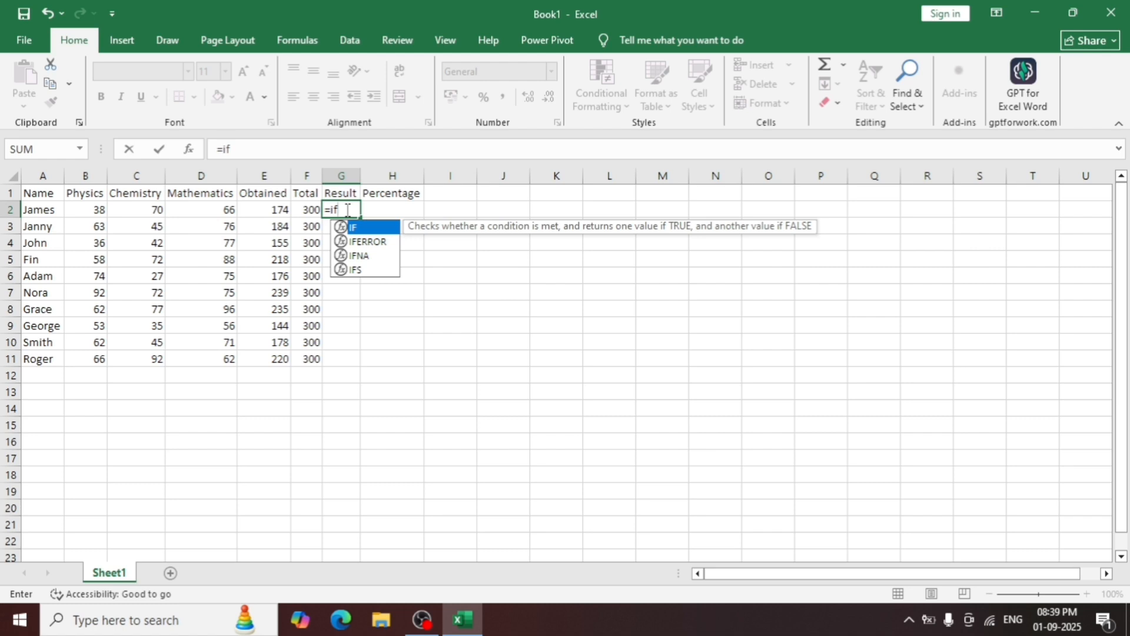
key(Tab)
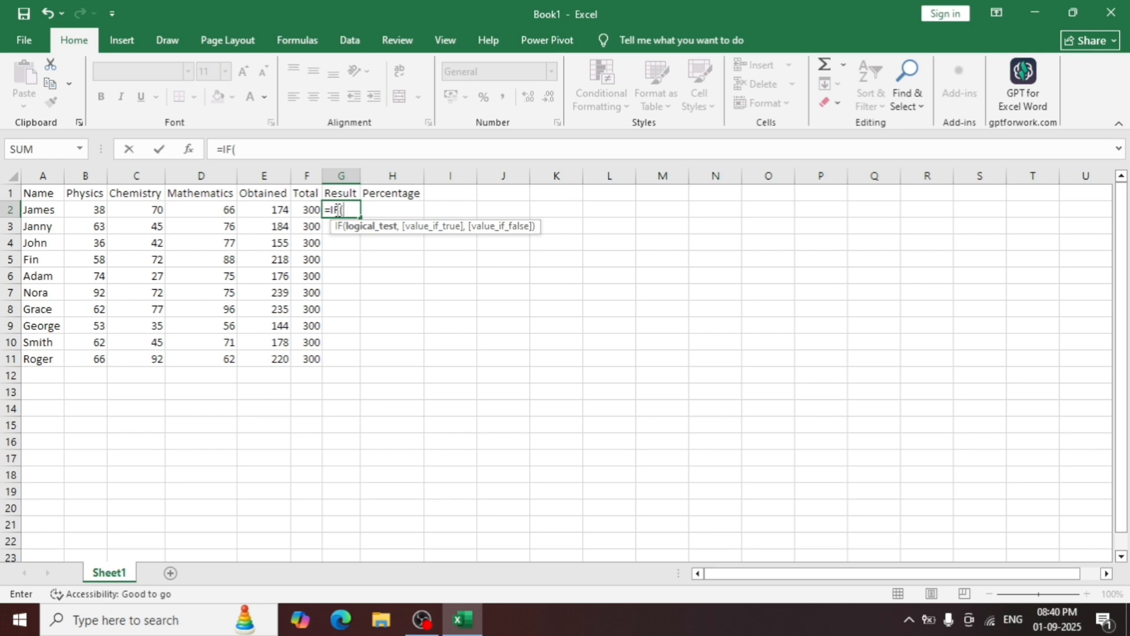
click(282, 211)
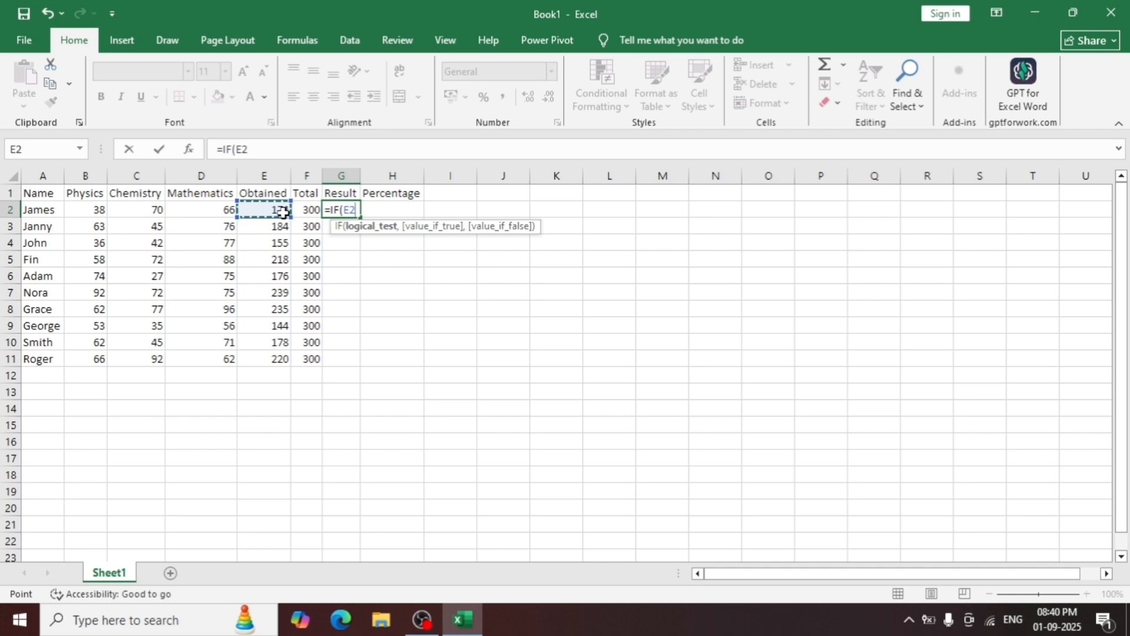
key(F8)
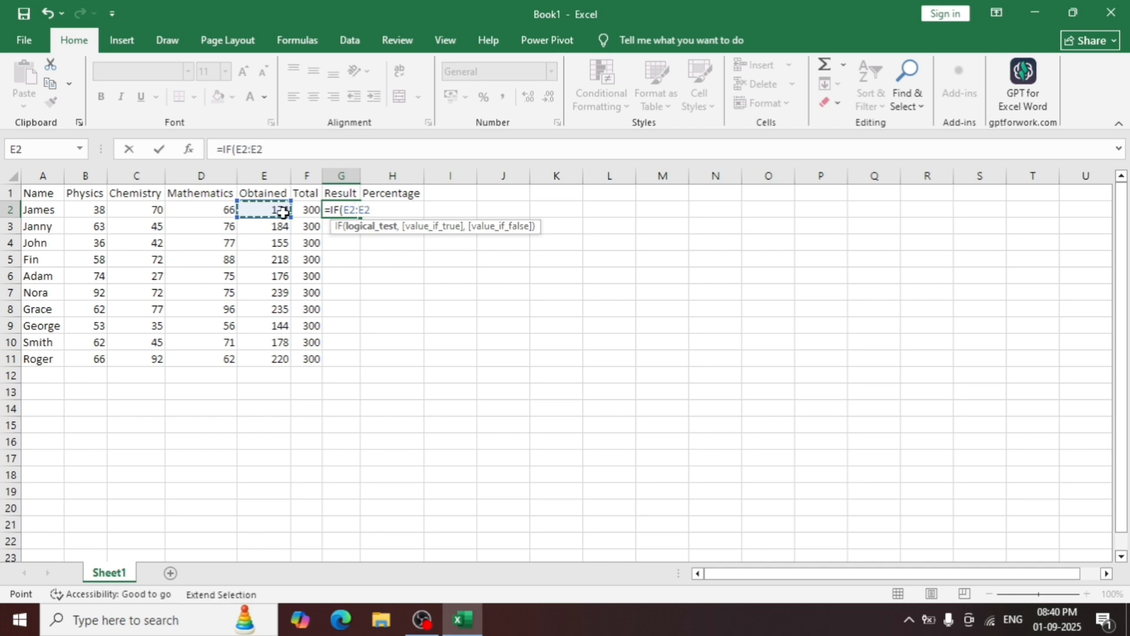
key(BackSpace)
text(>=)
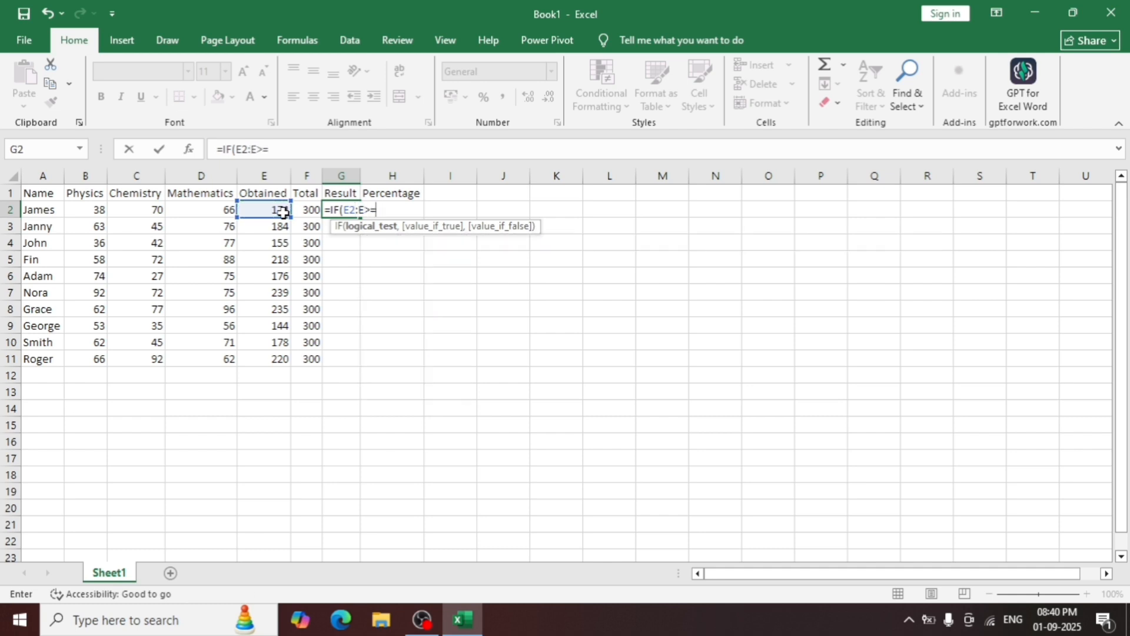
key(BackSpace)
key(BackSpace)
key(BackSpace)
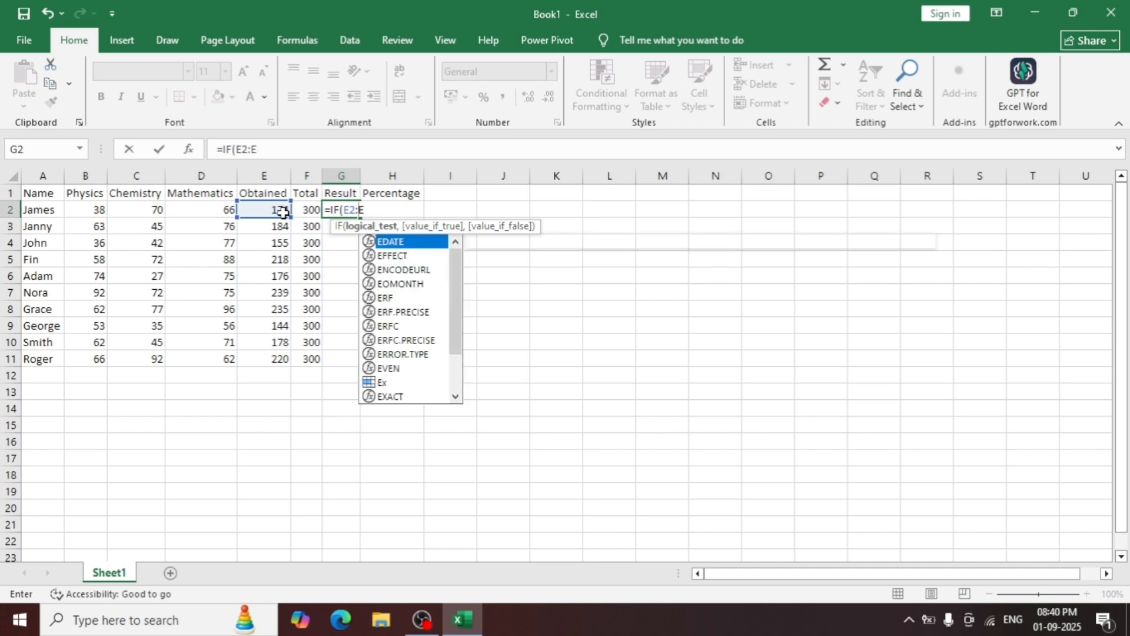
key(BackSpace)
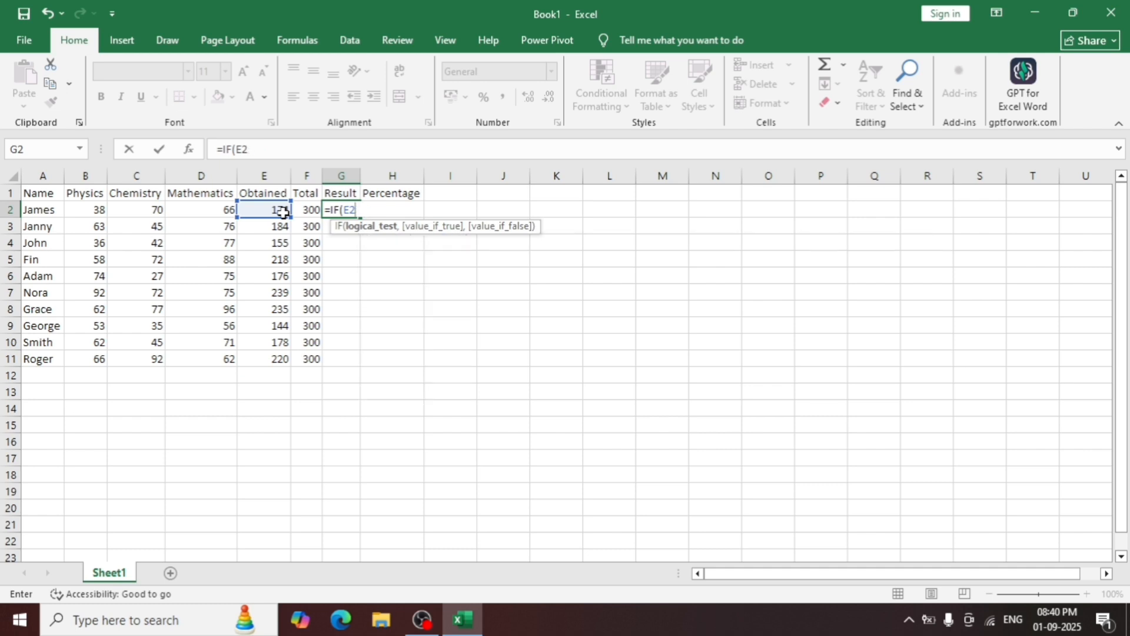
Complete the logical test of the G2 IF formula as E2>=150.
text(>=150,)
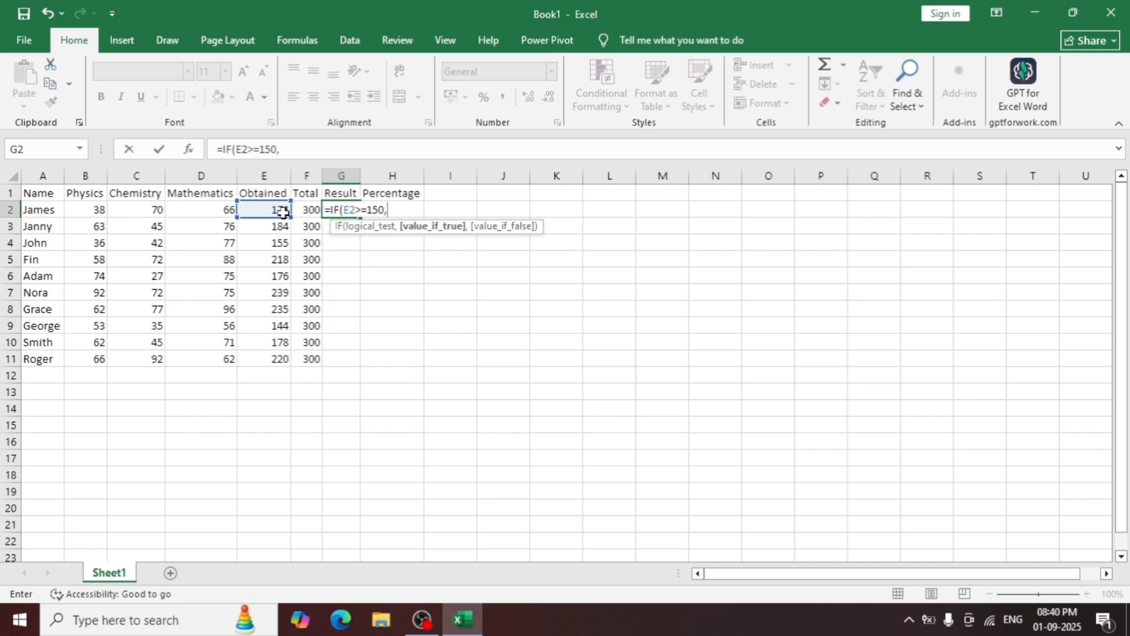
text(" Passed)
Finish the G2 formula as =IF(E2>=150,"Passed","Failed").
text(,)
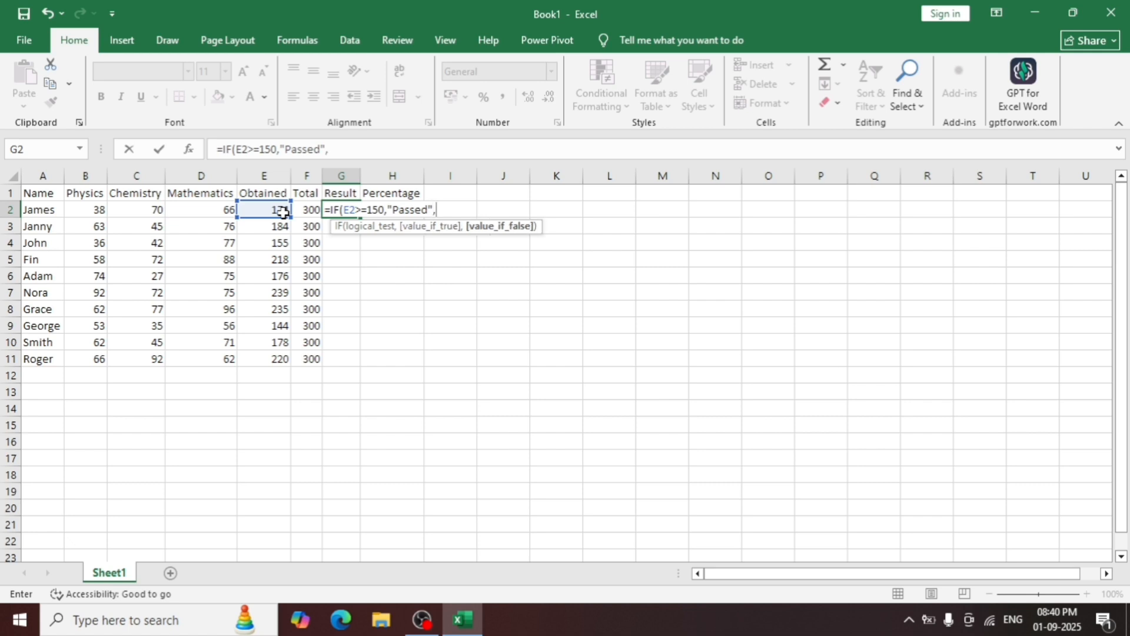
text("Failed"))
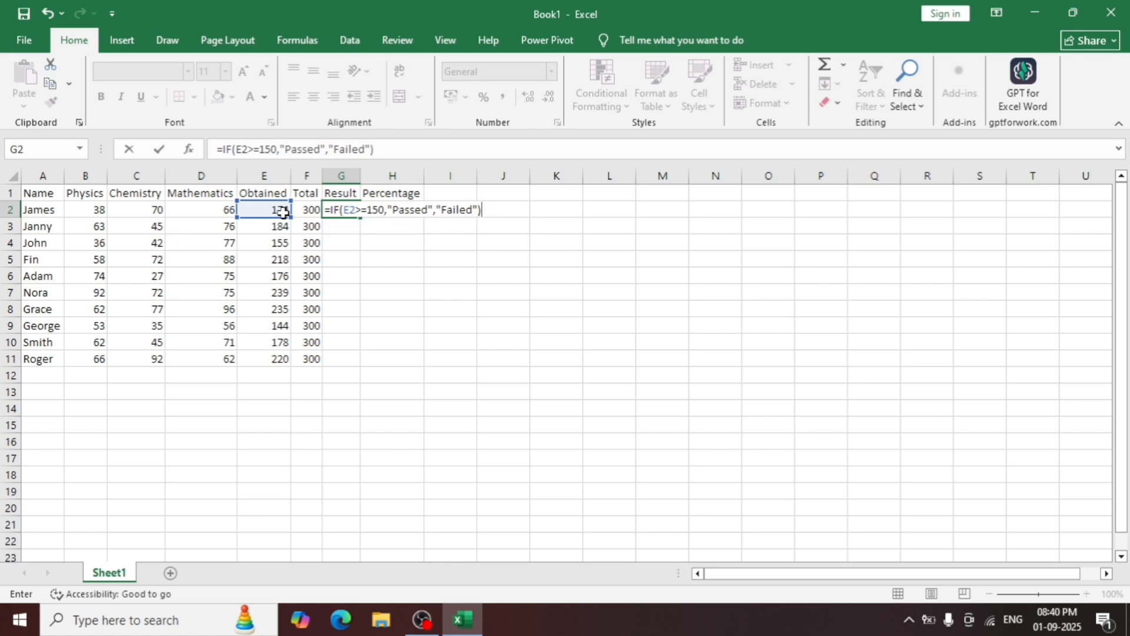
key(Return)
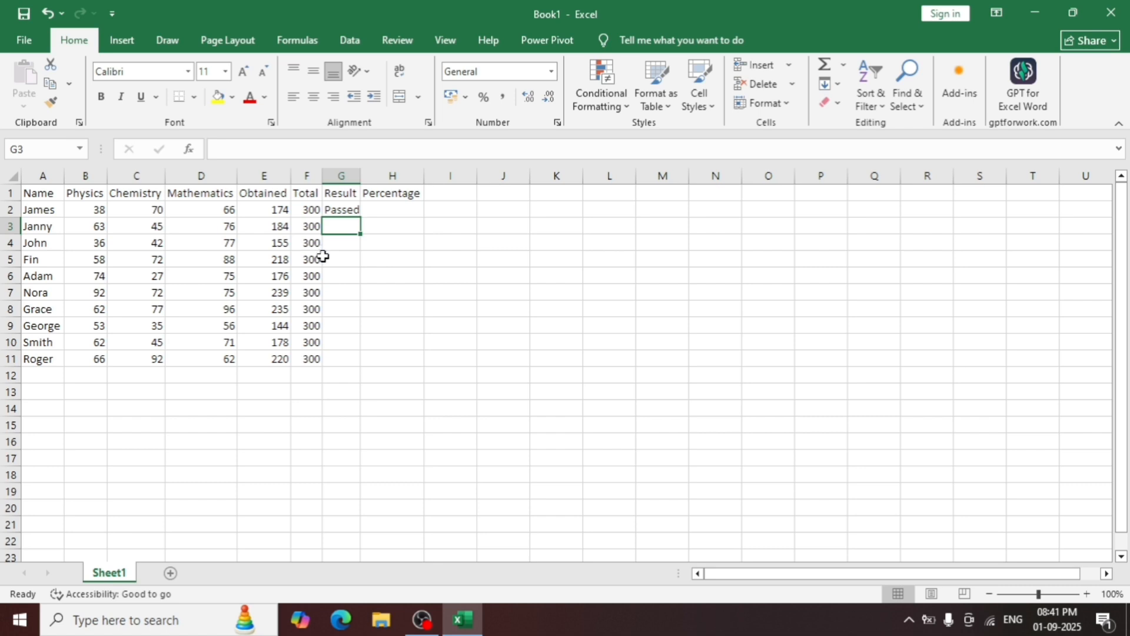
Fill the IF formula from G2 down the Result column to row 11.
click(346, 212)
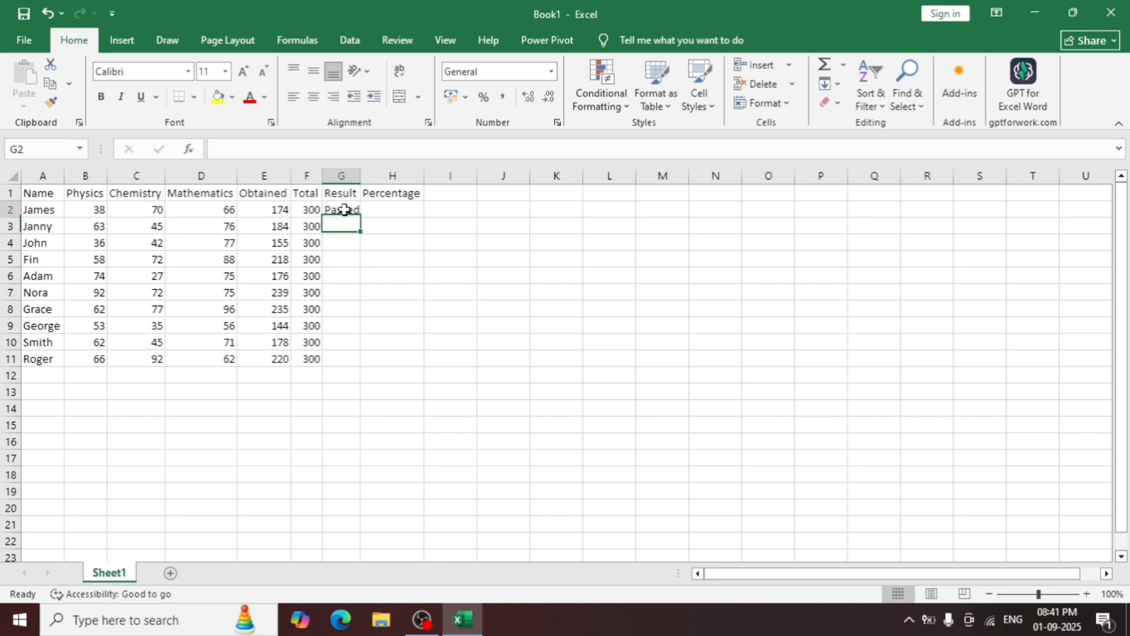
double_click(361, 218)
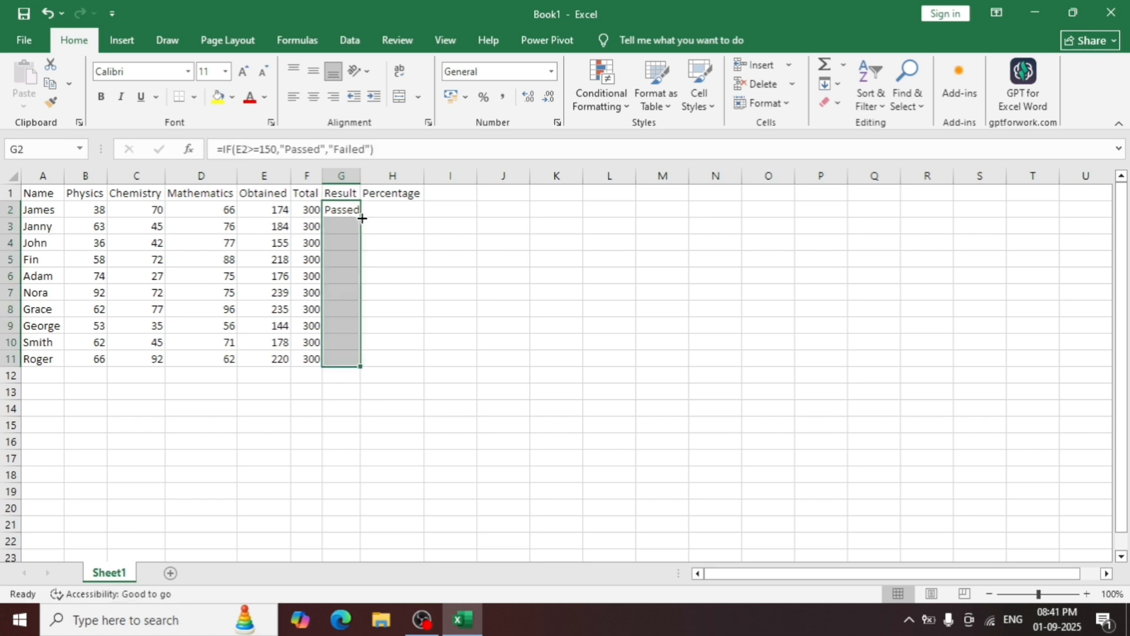
click(399, 309)
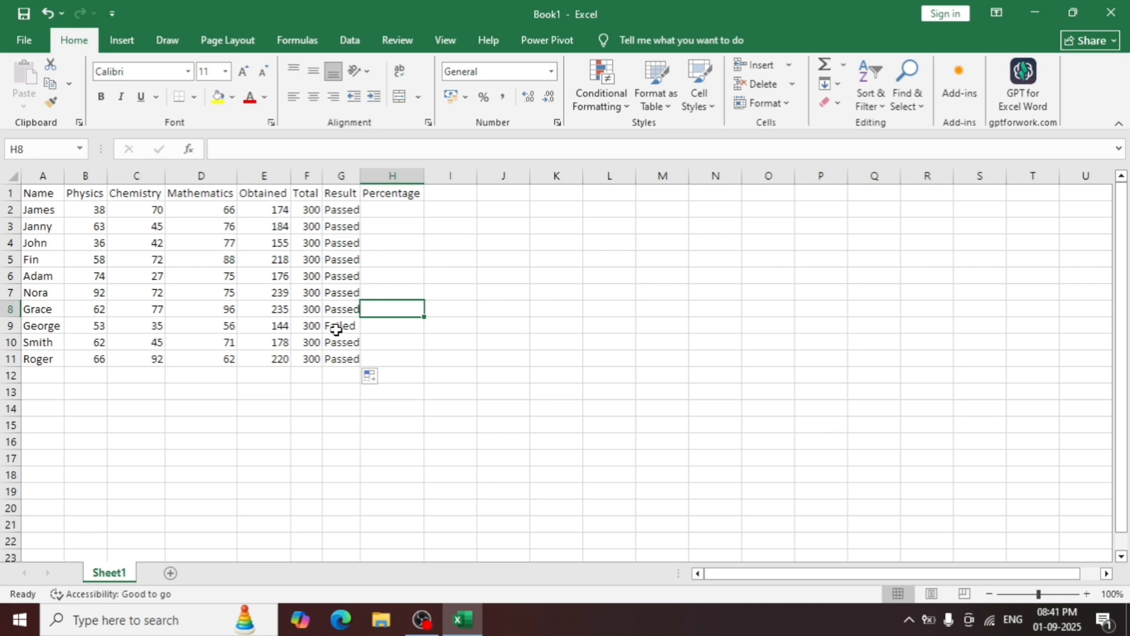
Change the Mathematics mark in D6 to 45 to test the pass/fail formula.
click(211, 278)
text(45)
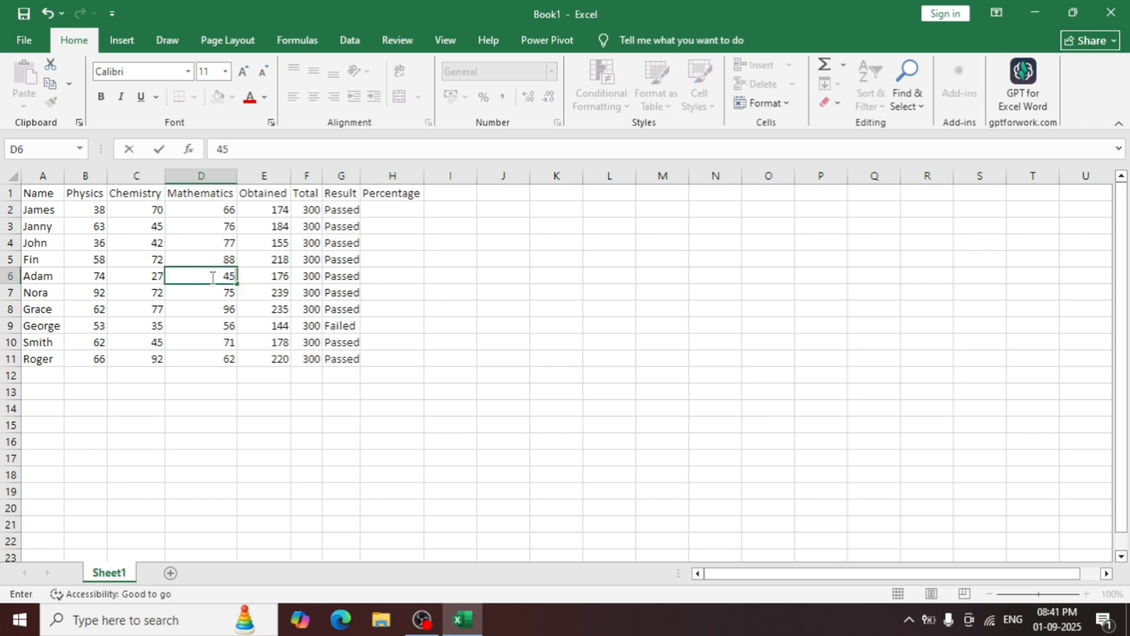
key(Return)
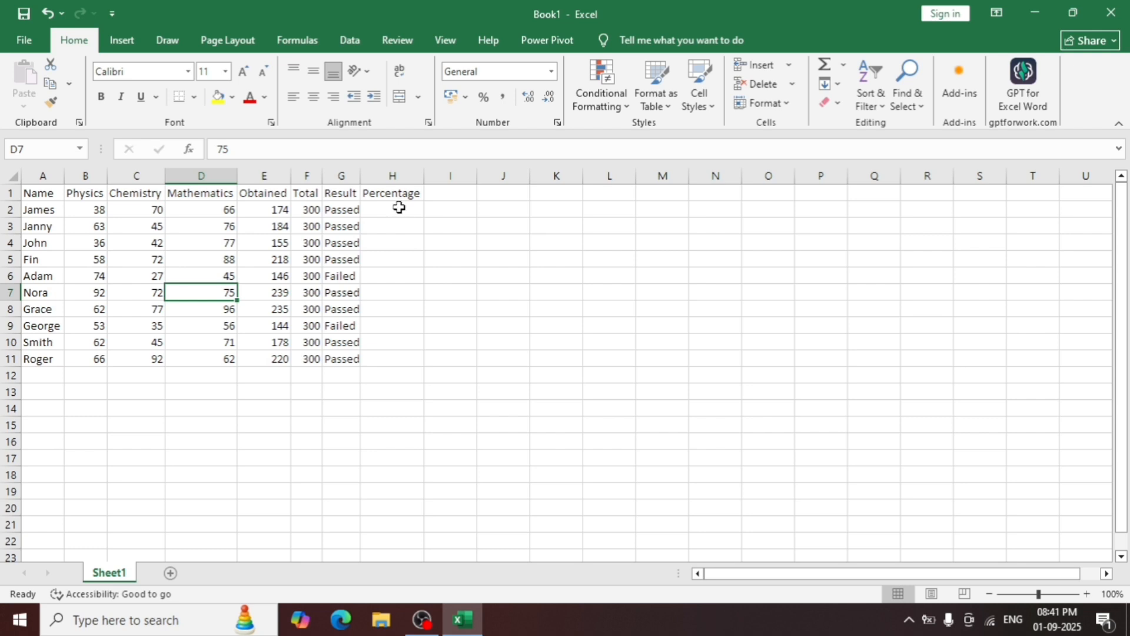
Enter the formula =E2/F2 in H2 for the first student's percentage.
click(394, 210)
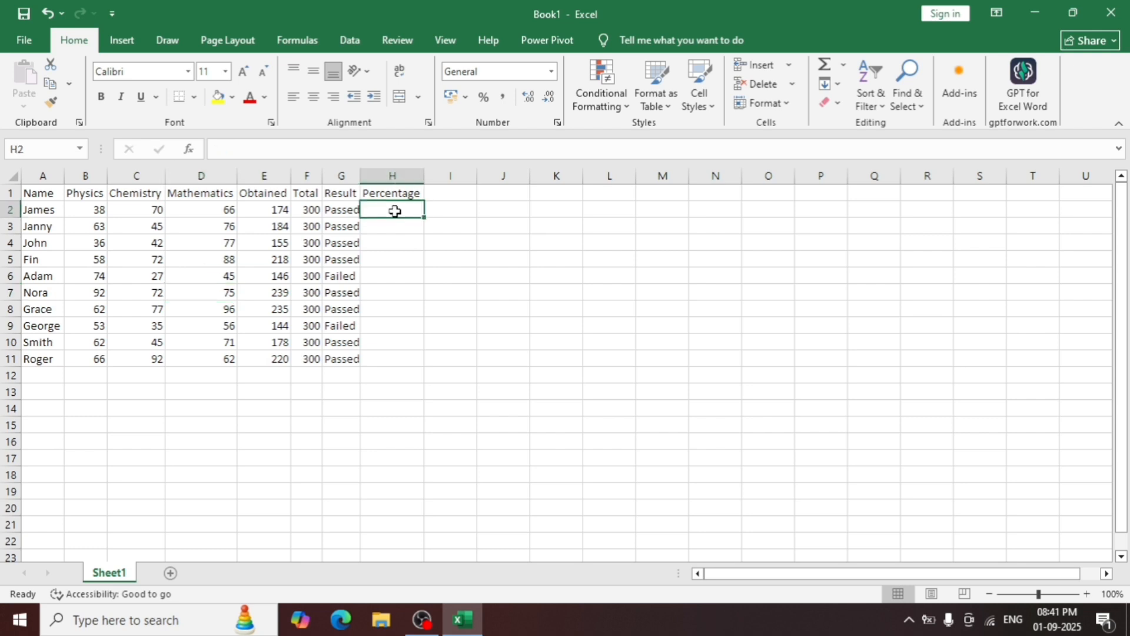
text(=)
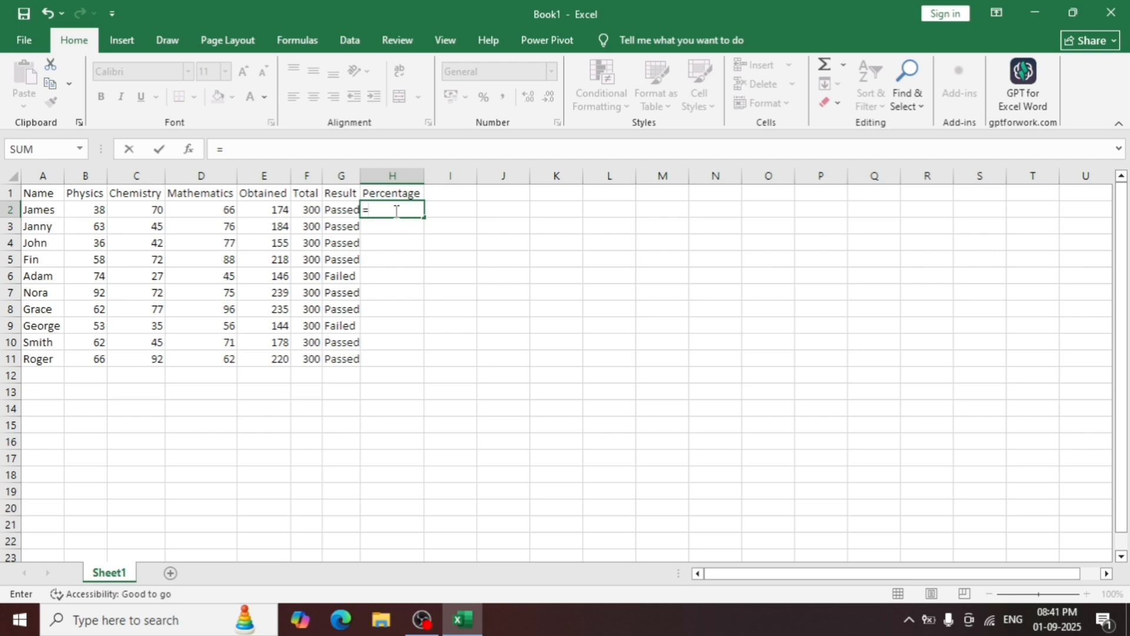
click(279, 210)
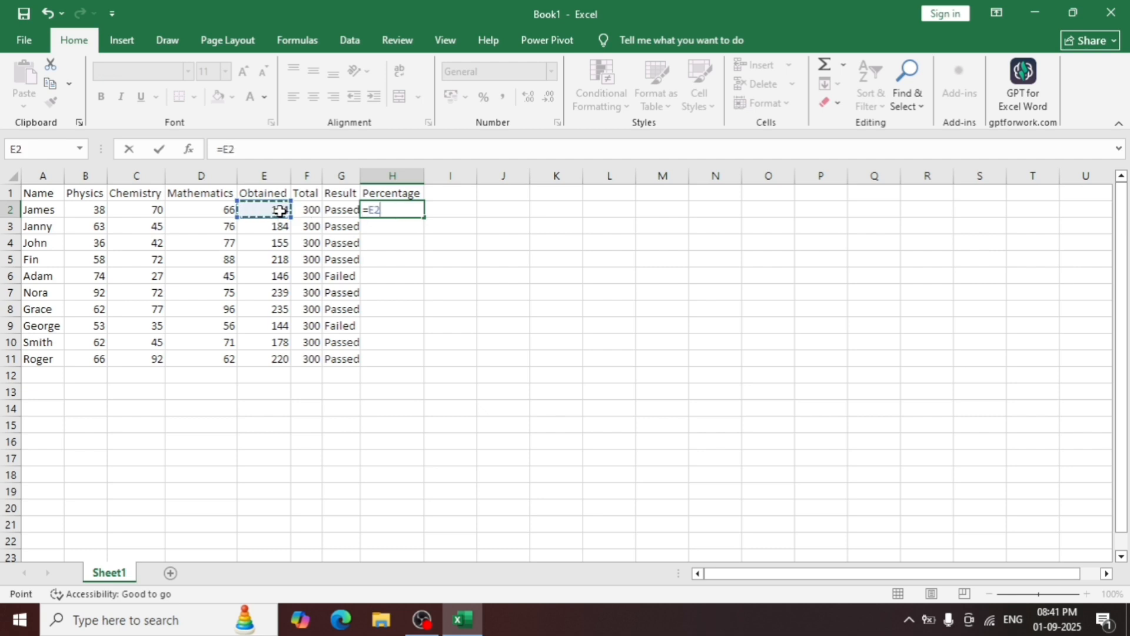
text(/)
click(308, 210)
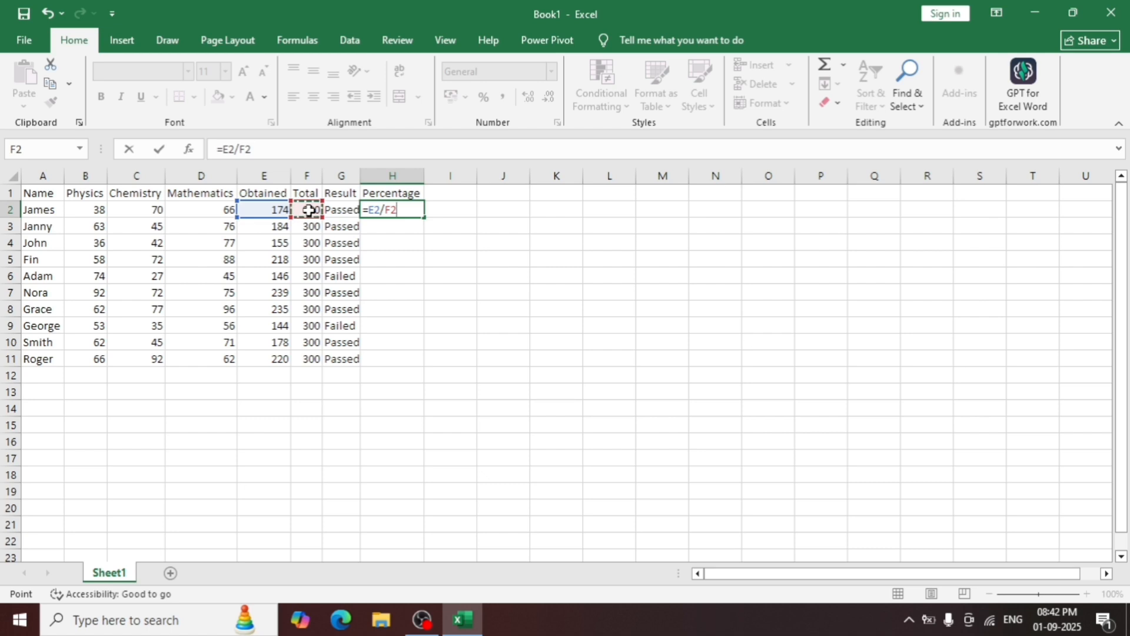
key(Return)
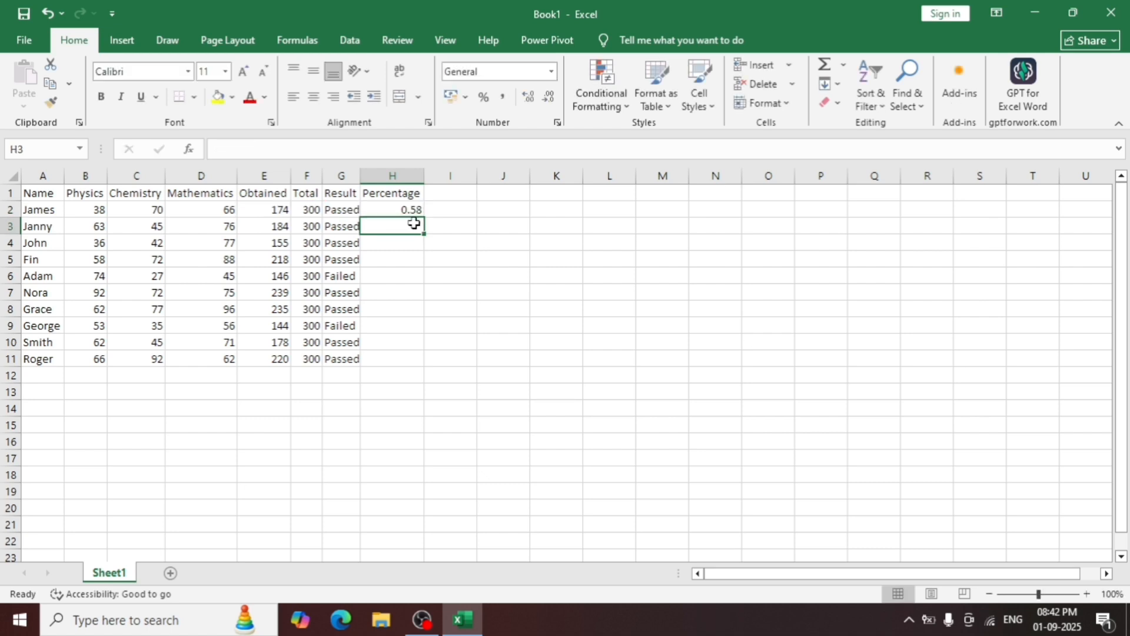
Format H2 as a percentage and fill its formula down the Percentage column to row 11.
click(412, 210)
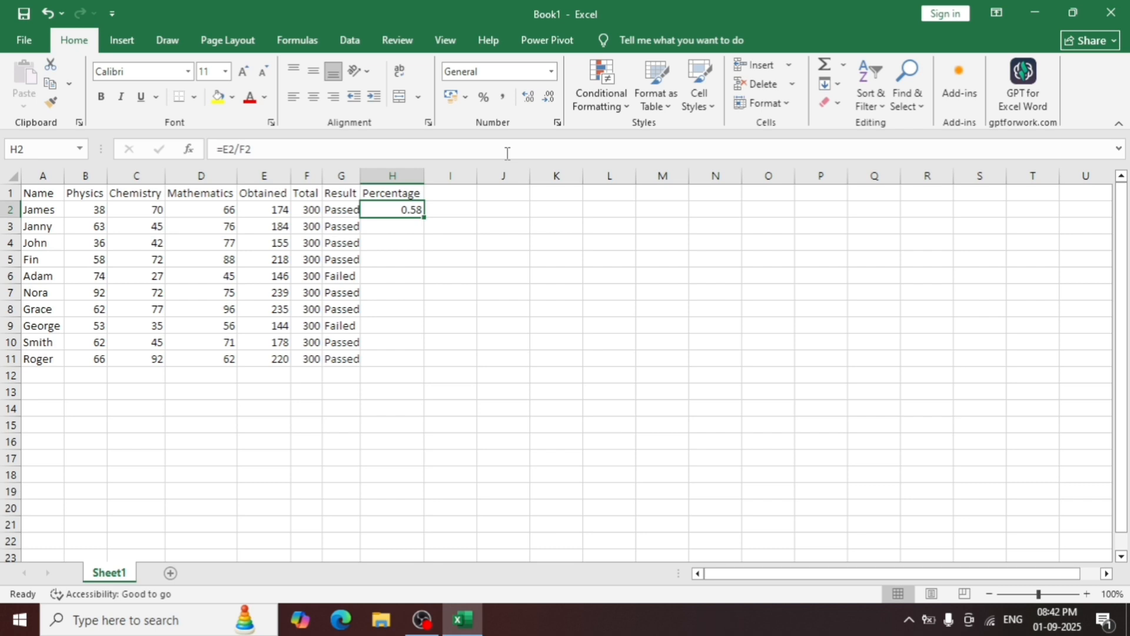
click(483, 98)
click(463, 247)
click(415, 210)
double_click(423, 217)
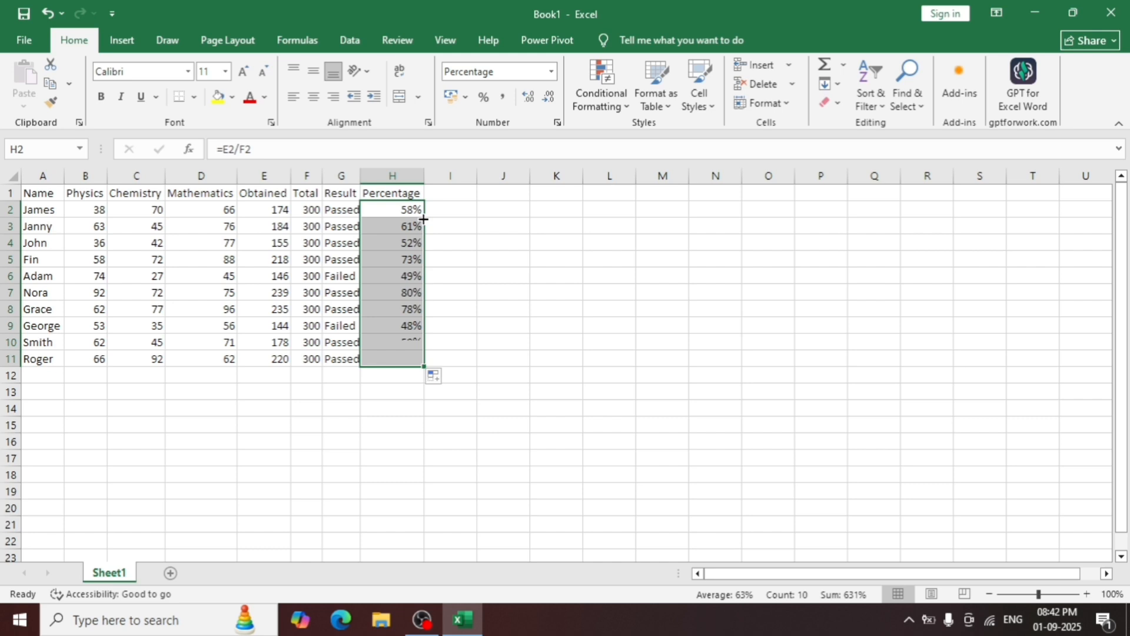
click(464, 268)
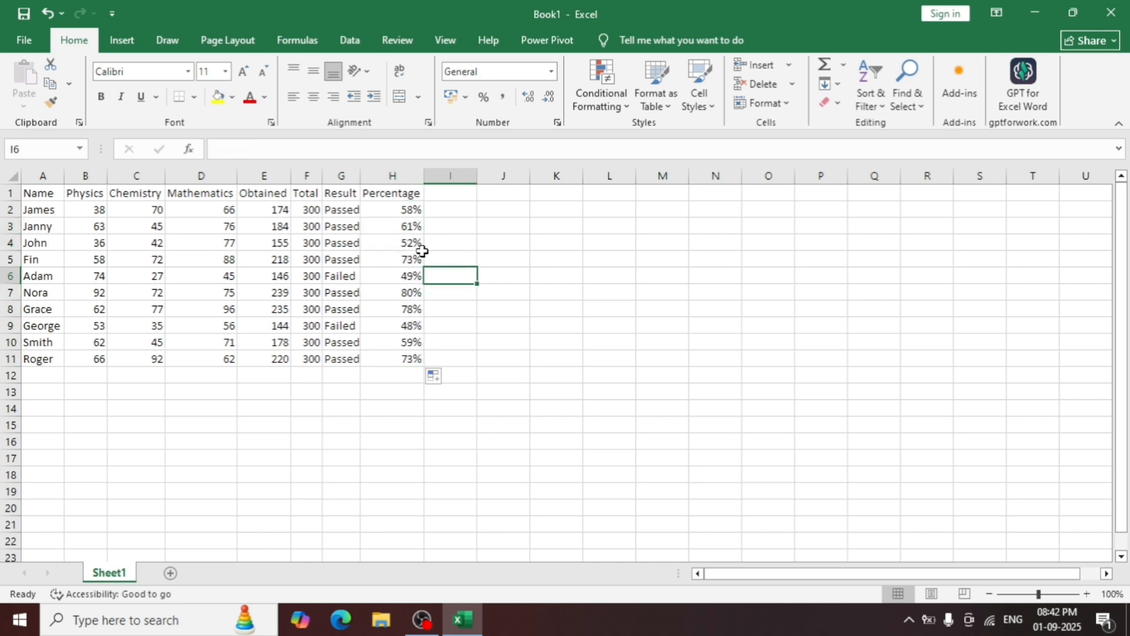
click(387, 208)
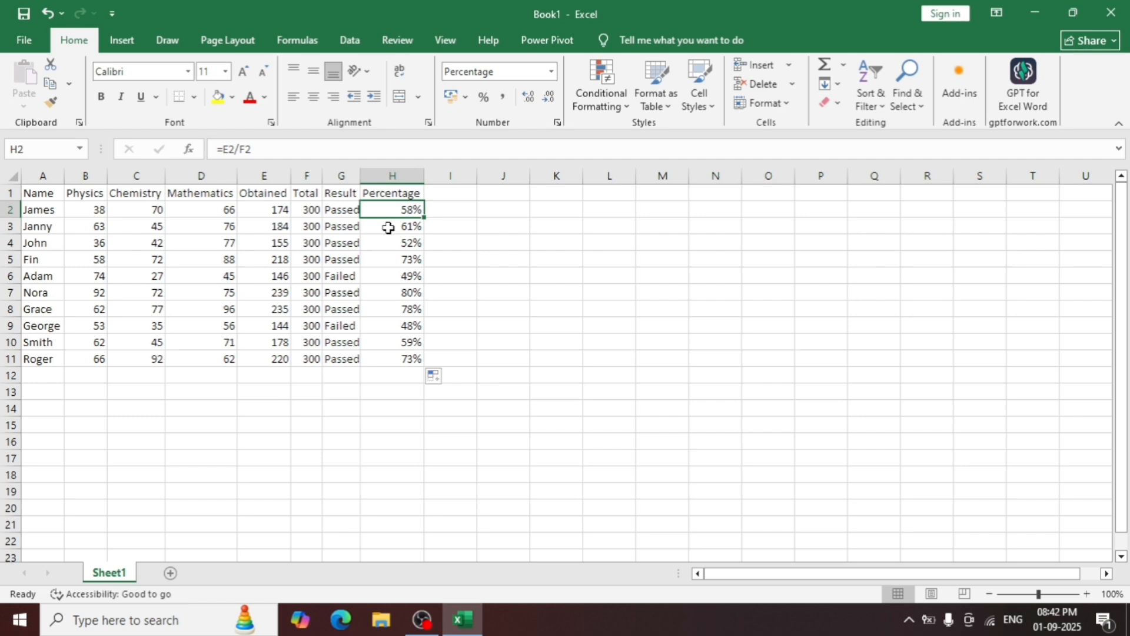
click(388, 227)
click(387, 245)
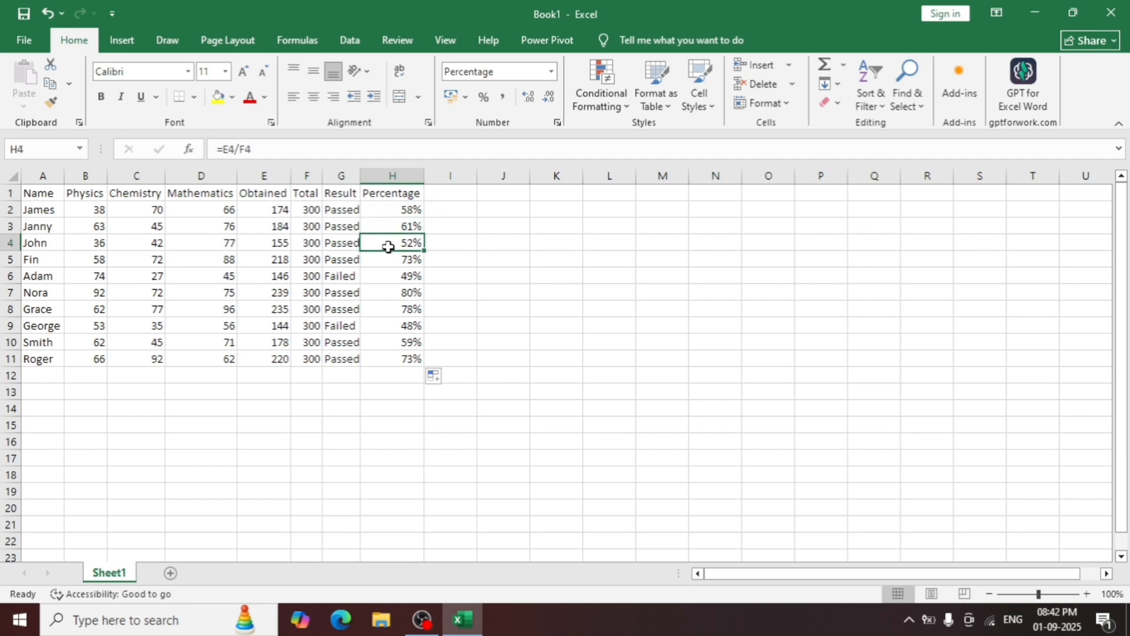
Check the percentage formulas in H5 through H7 of the Percentage column.
click(388, 260)
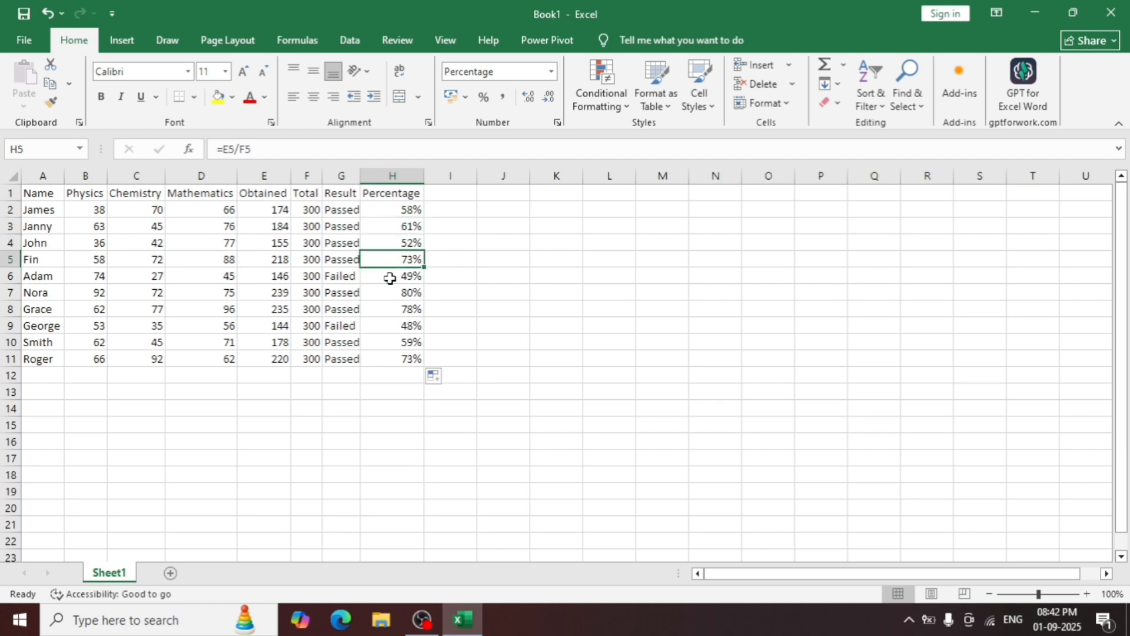
click(391, 281)
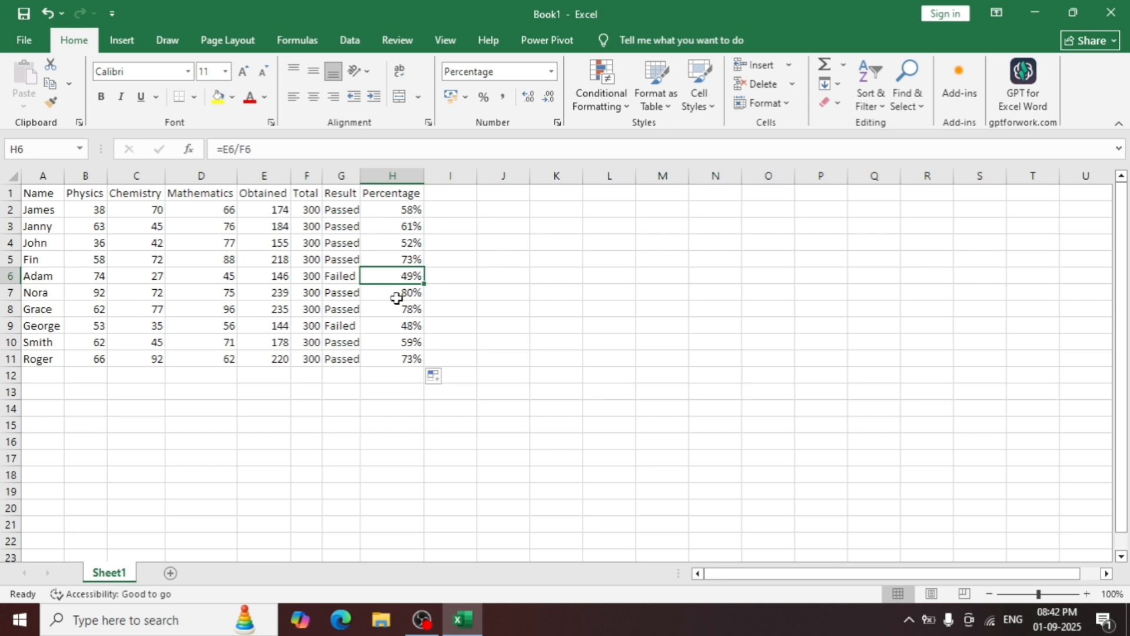
click(396, 297)
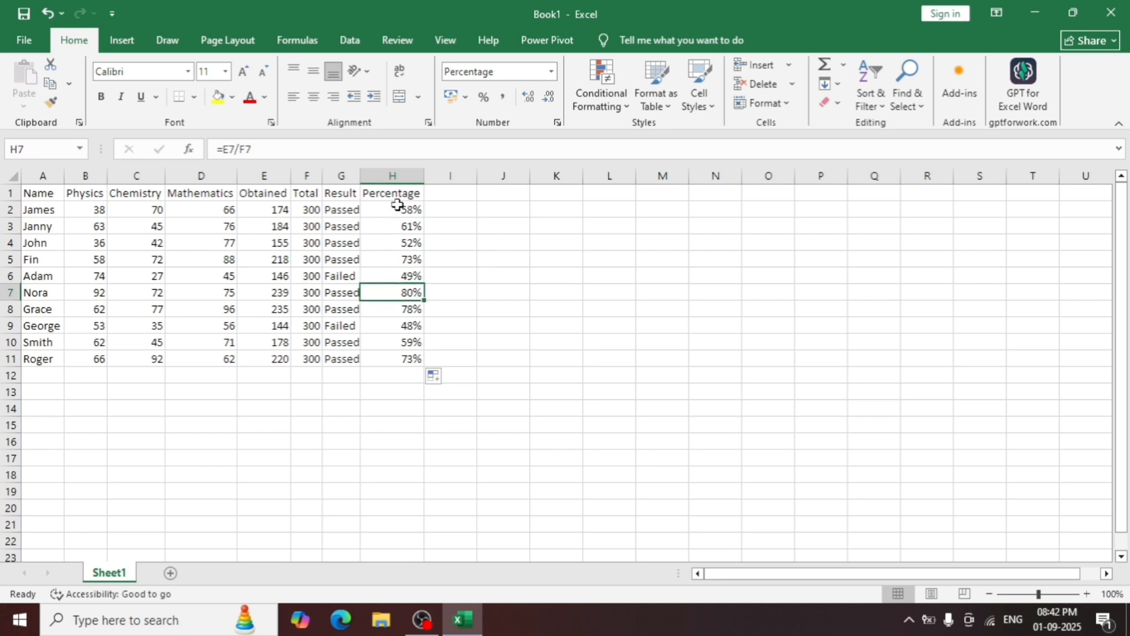
click(562, 213)
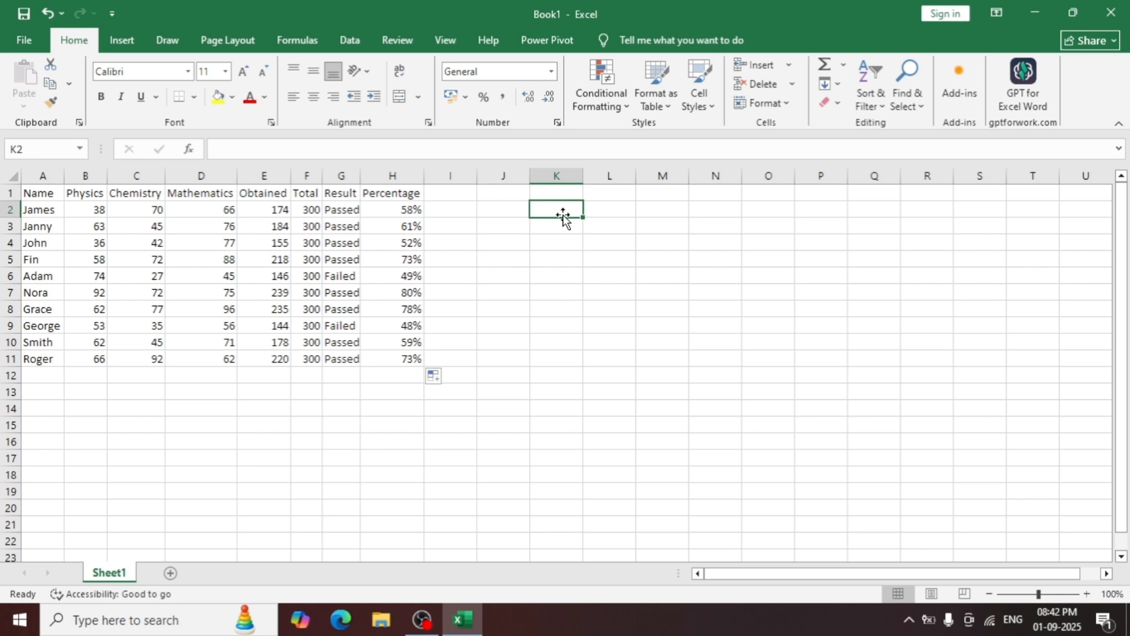
click(465, 310)
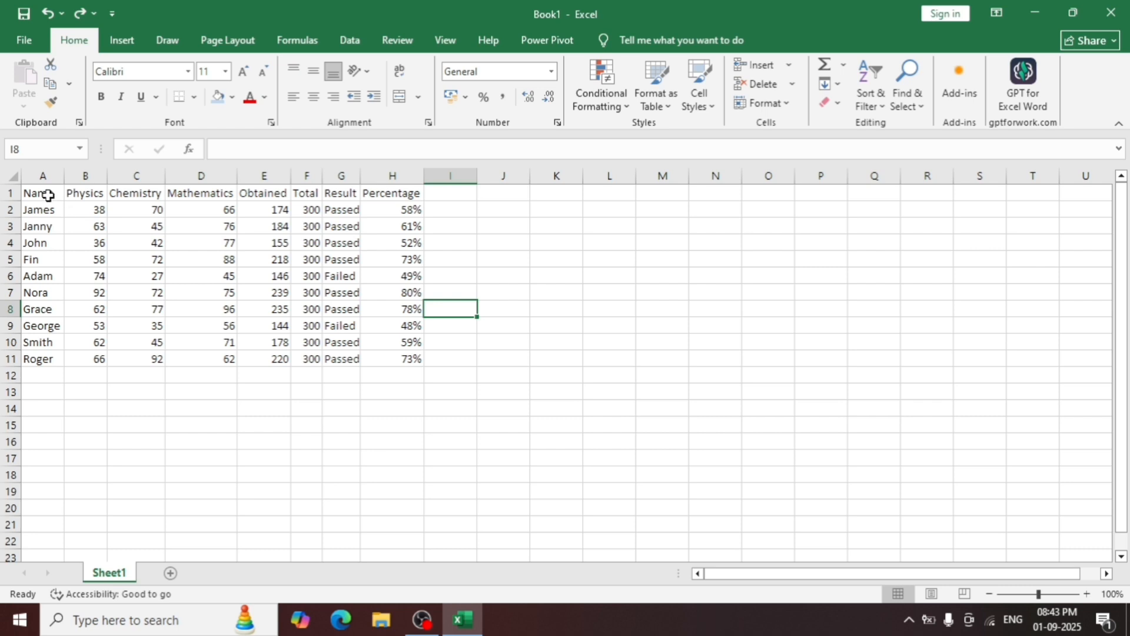
Fill the header cells A1:H1 with a medium-light blue theme color.
drag(48, 194, 378, 195)
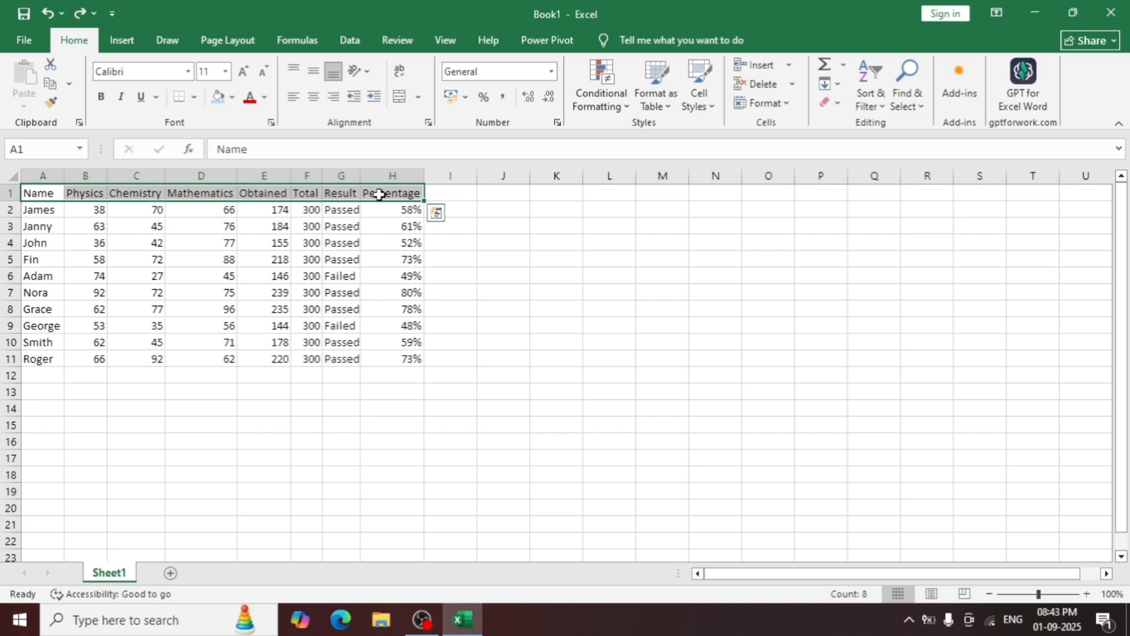
click(233, 97)
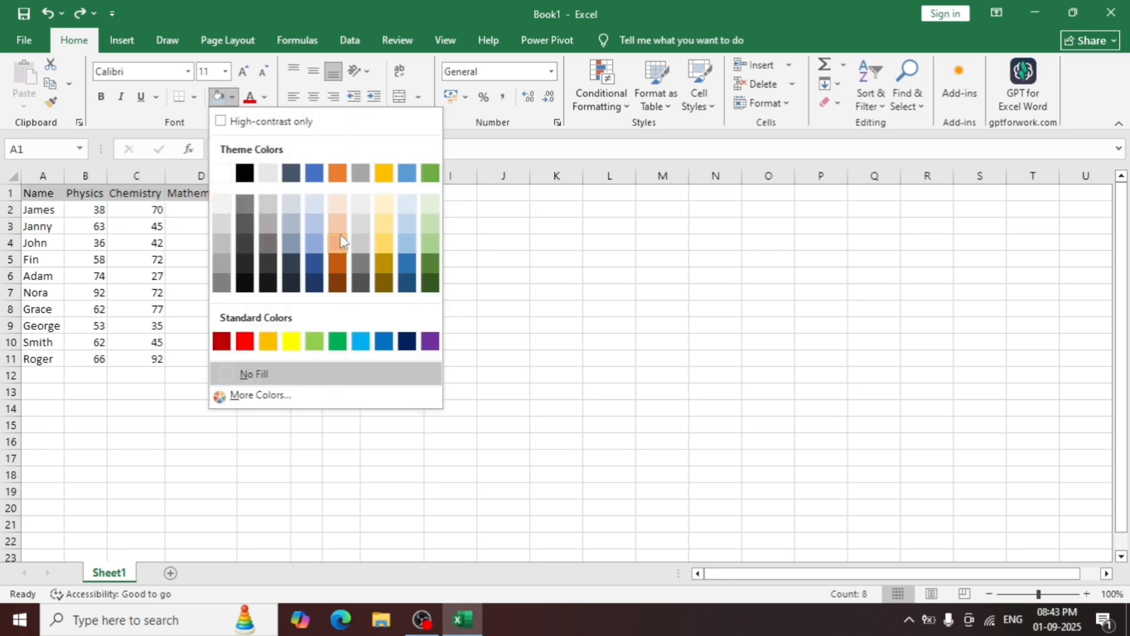
click(316, 244)
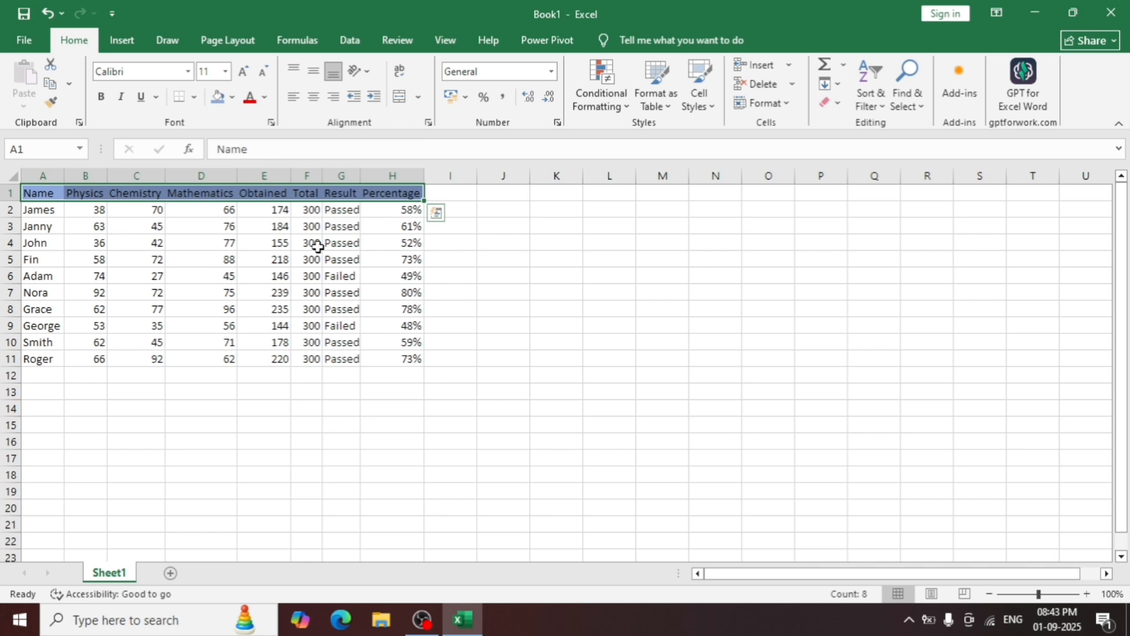
click(452, 293)
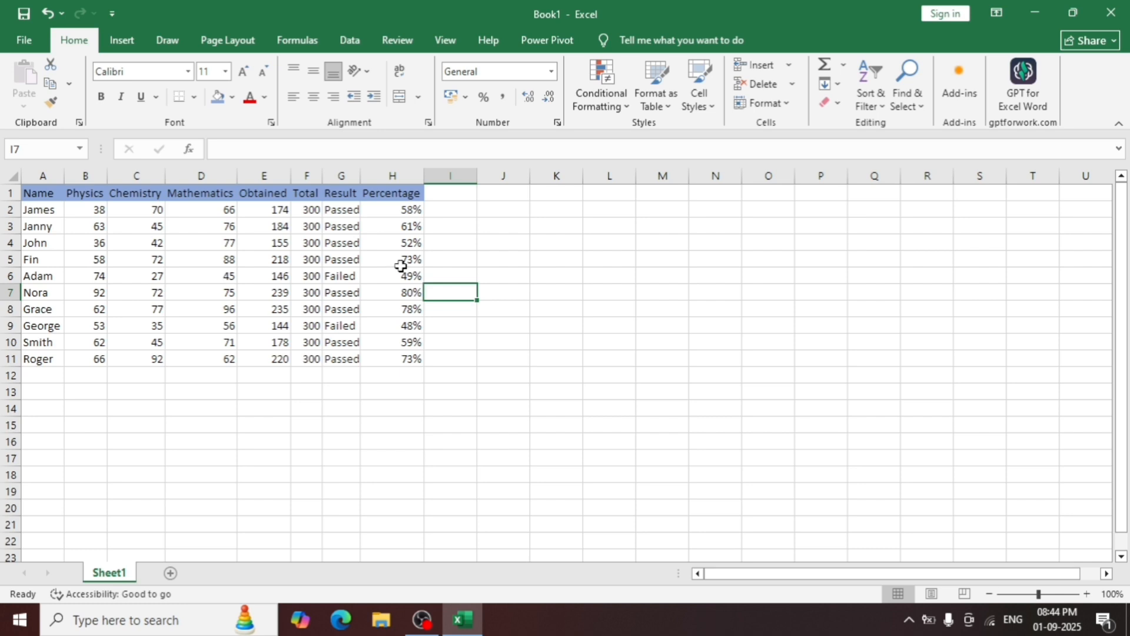
Add a conditional formatting rule to H2:H11 giving percentages greater than 50% Green Fill with Dark Green Text.
drag(396, 211, 416, 356)
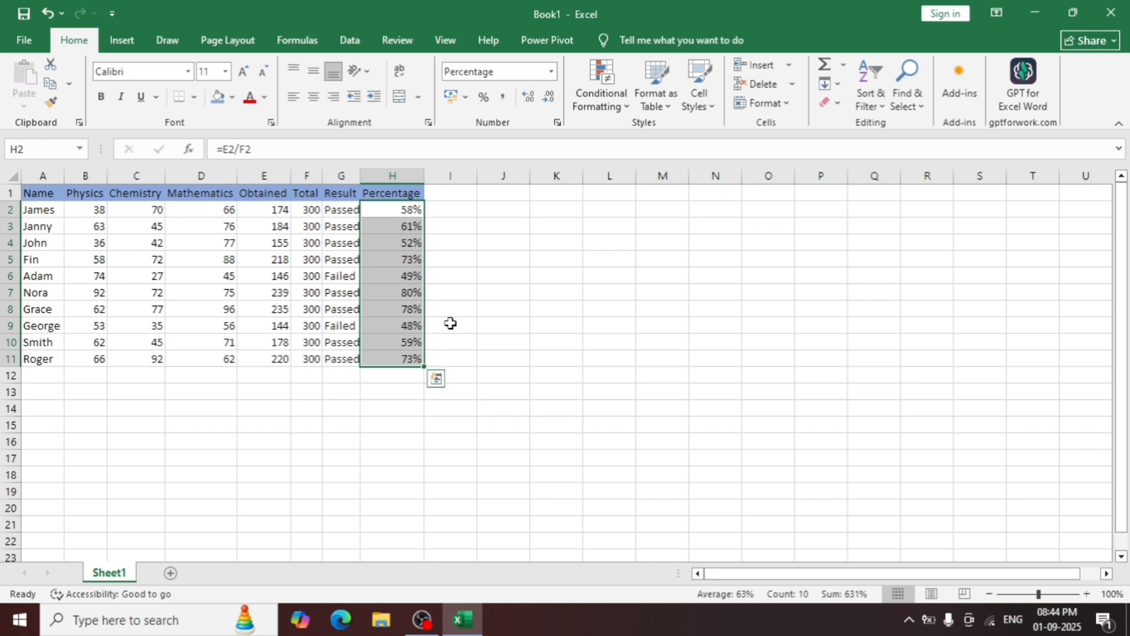
click(624, 108)
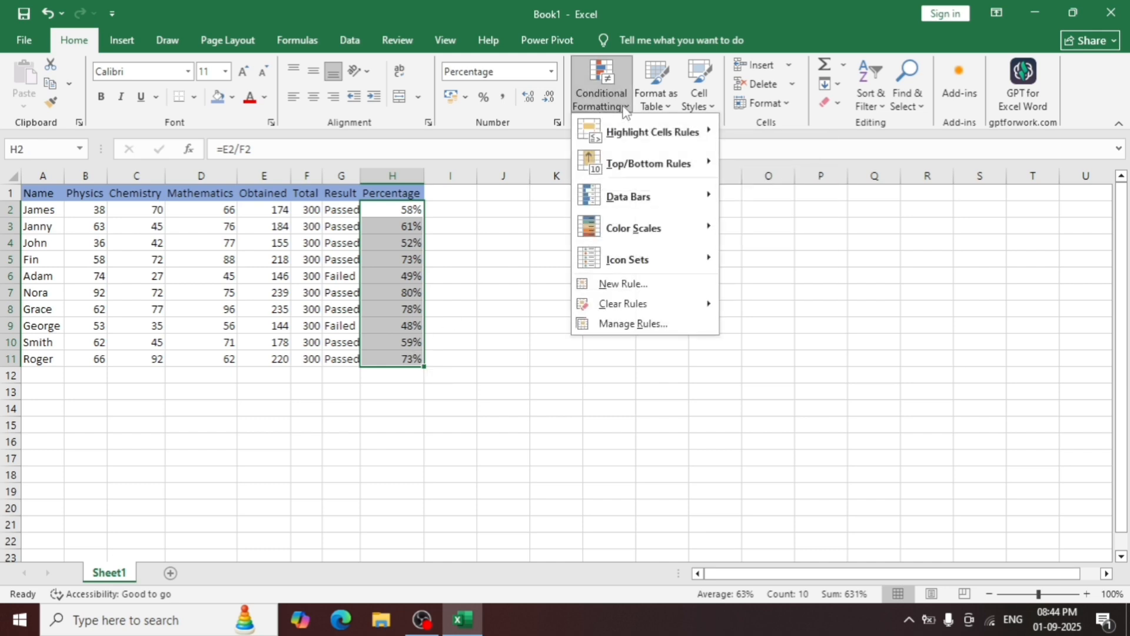
mouse_move(643, 147)
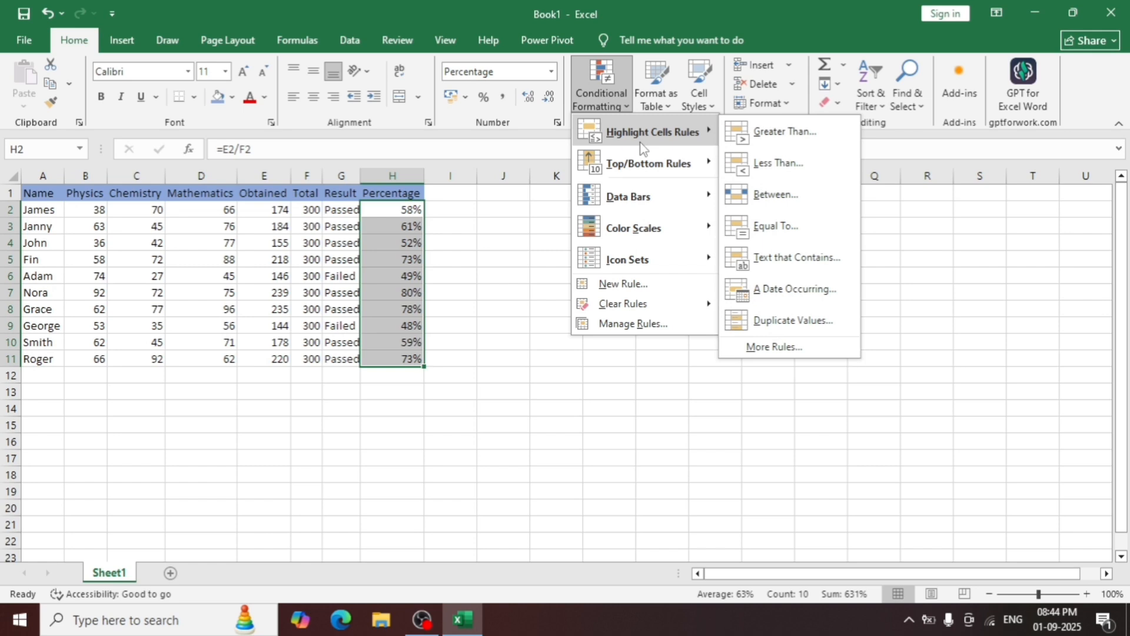
click(760, 133)
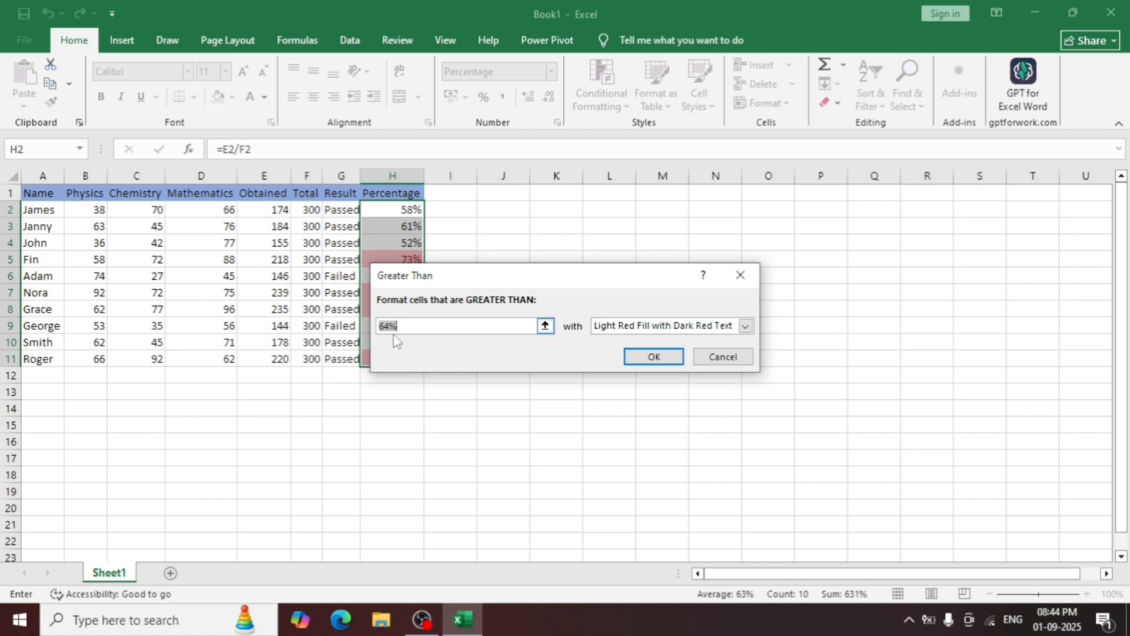
key(BackSpace)
text(0)
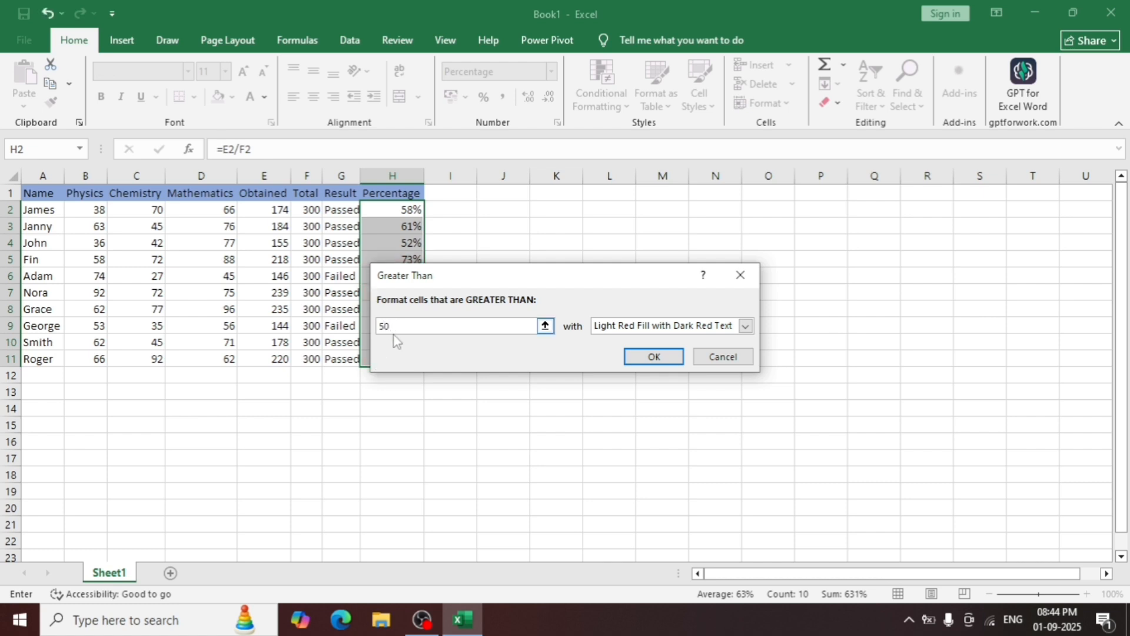
text(%)
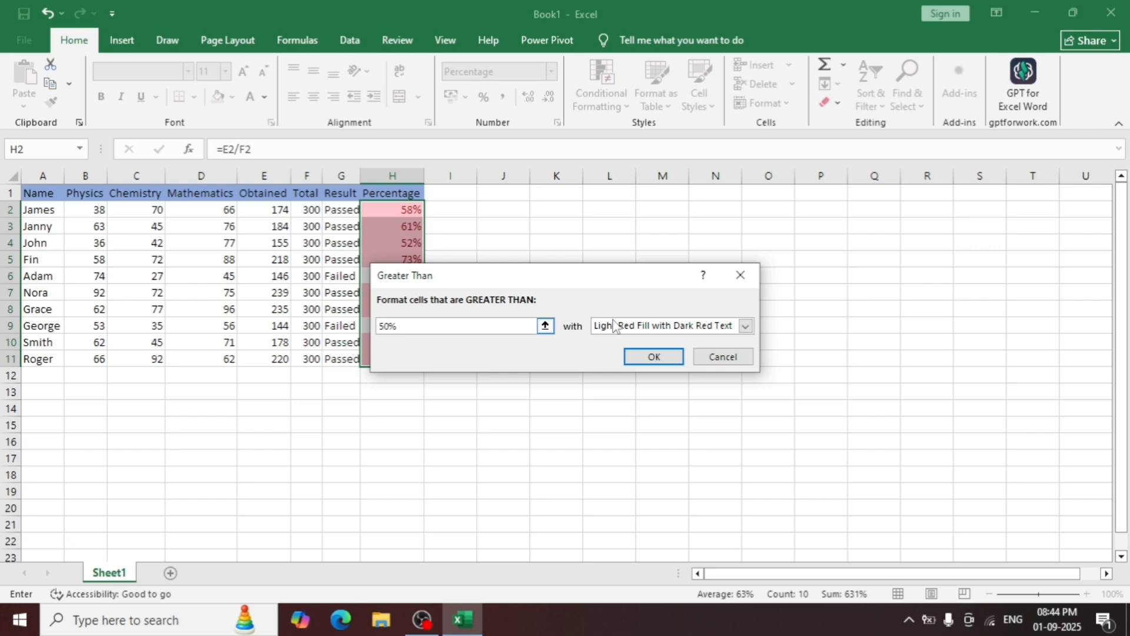
click(746, 327)
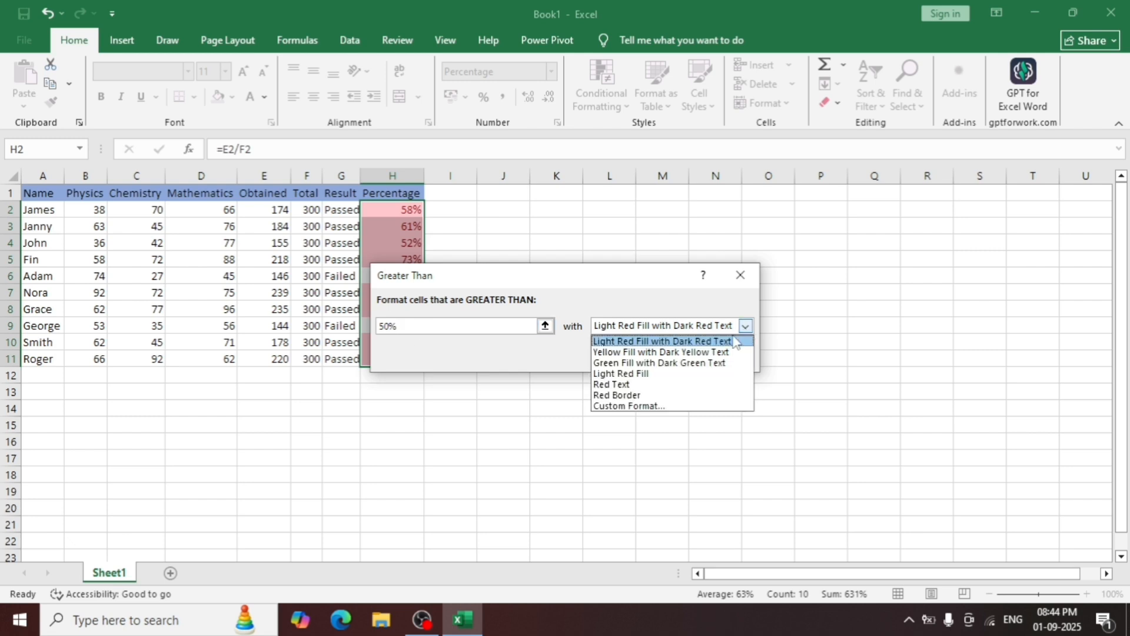
click(702, 363)
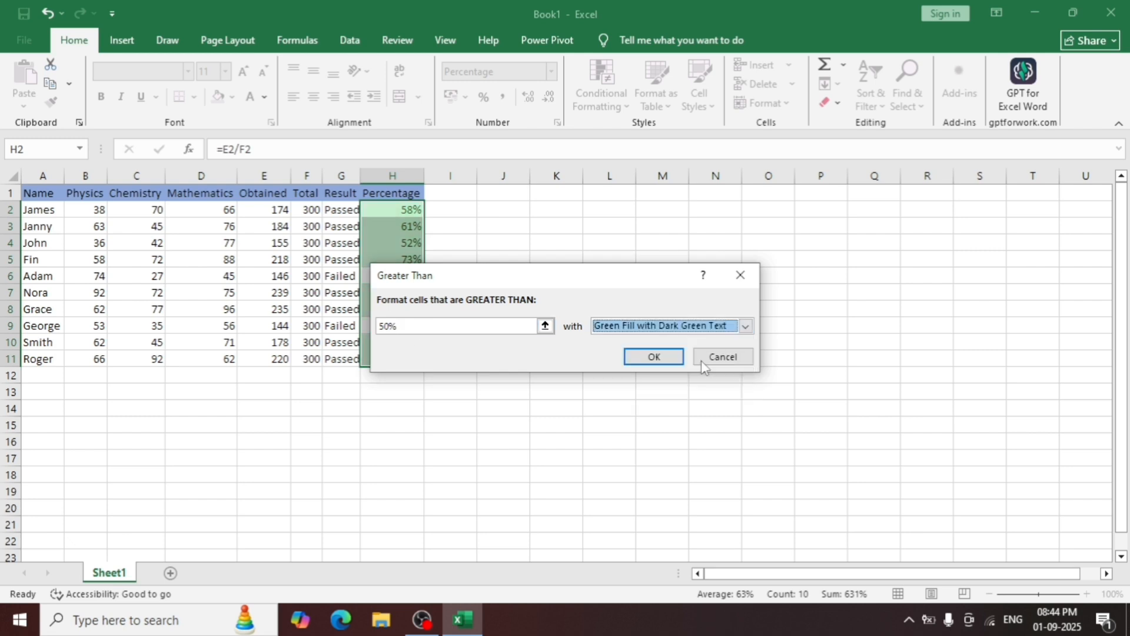
click(654, 356)
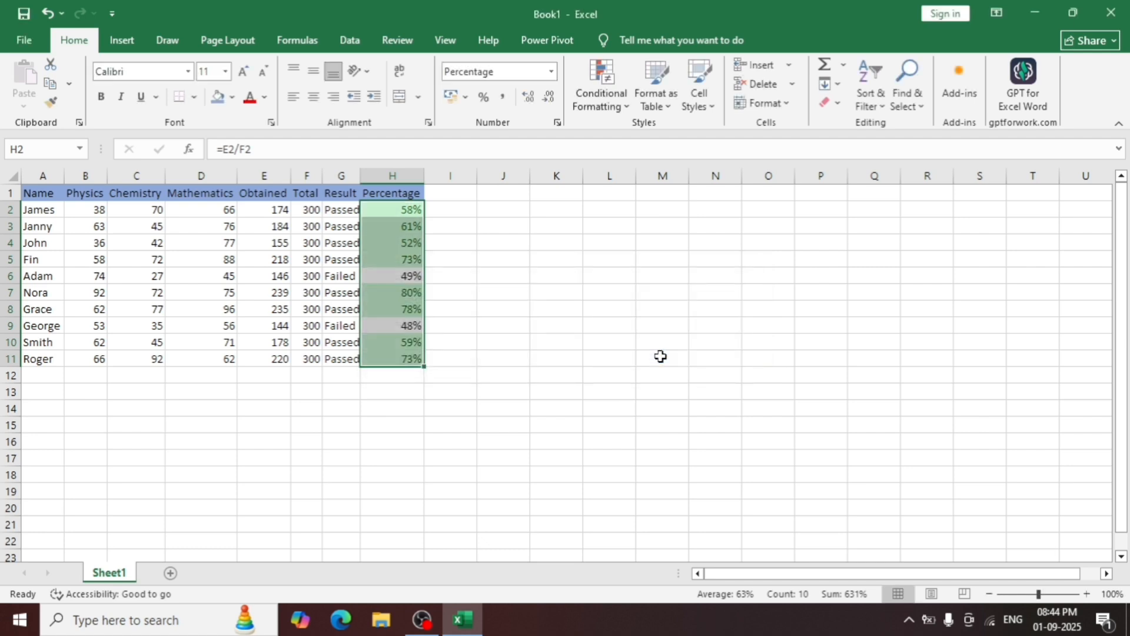
Add a second highlight rule to H2:H11 giving percentages less than 50% Light Red Fill with Dark Red Text.
click(602, 100)
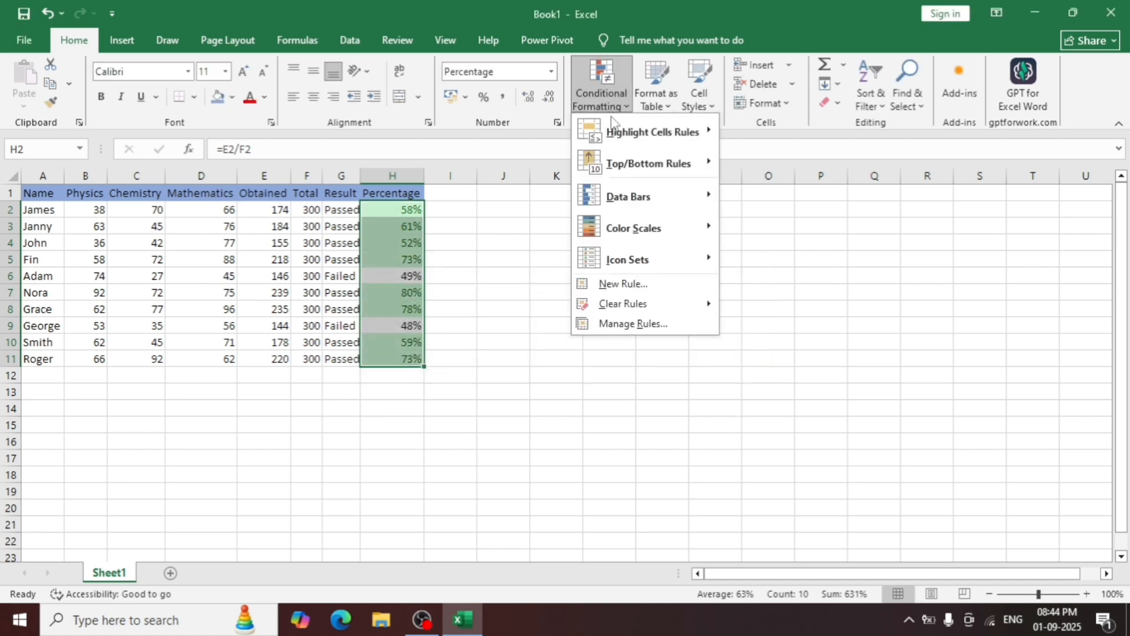
mouse_move(624, 135)
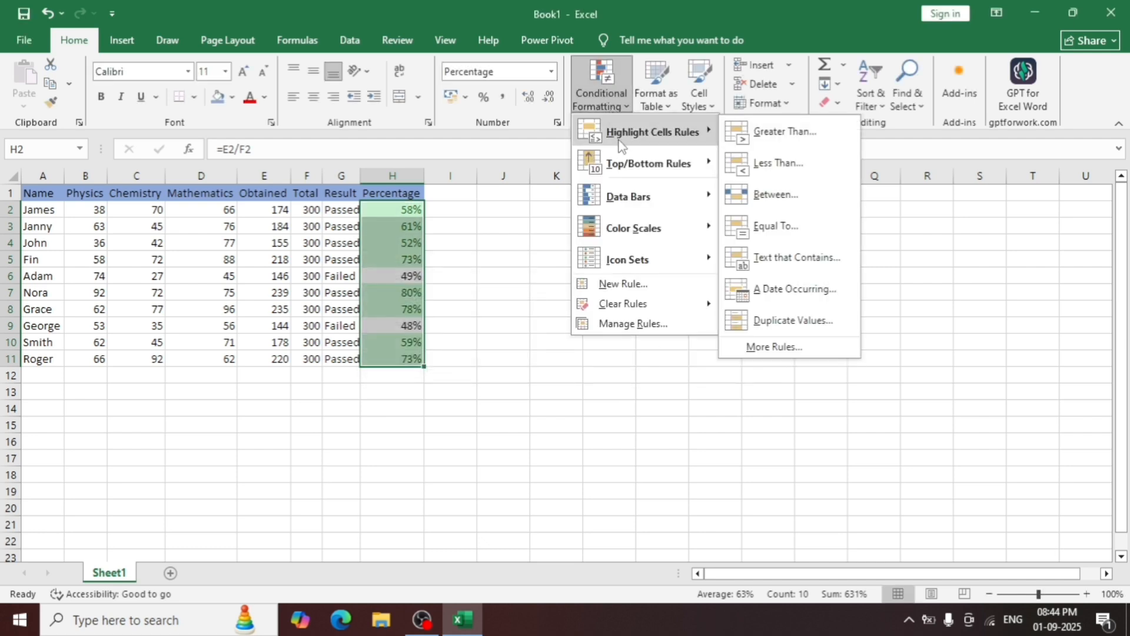
click(765, 165)
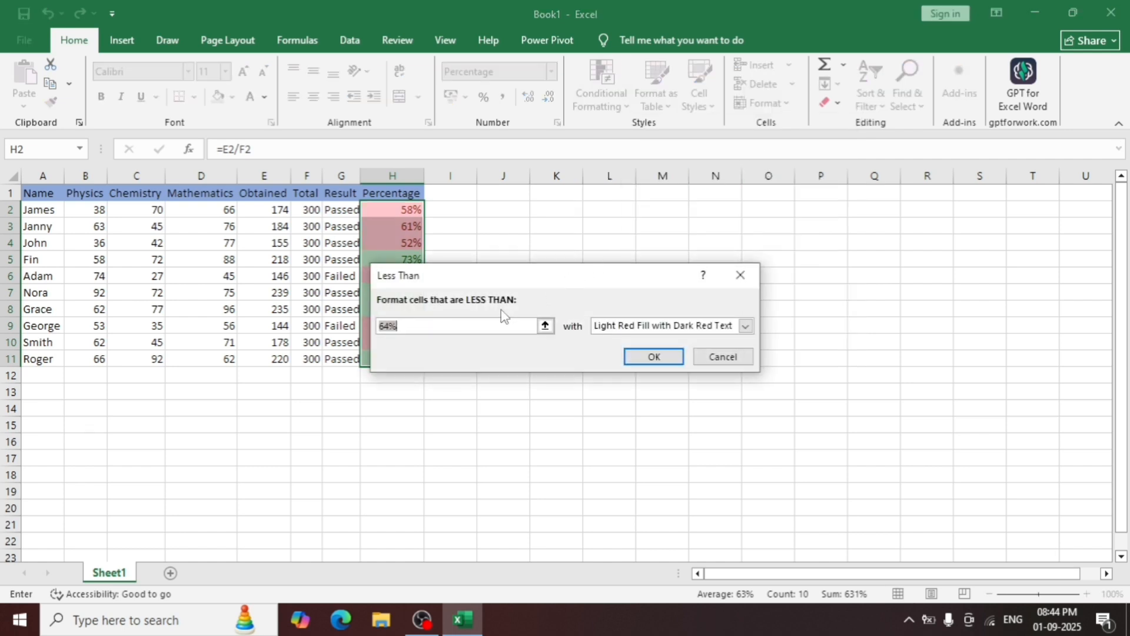
key(BackSpace)
text(50%)
click(746, 327)
click(745, 327)
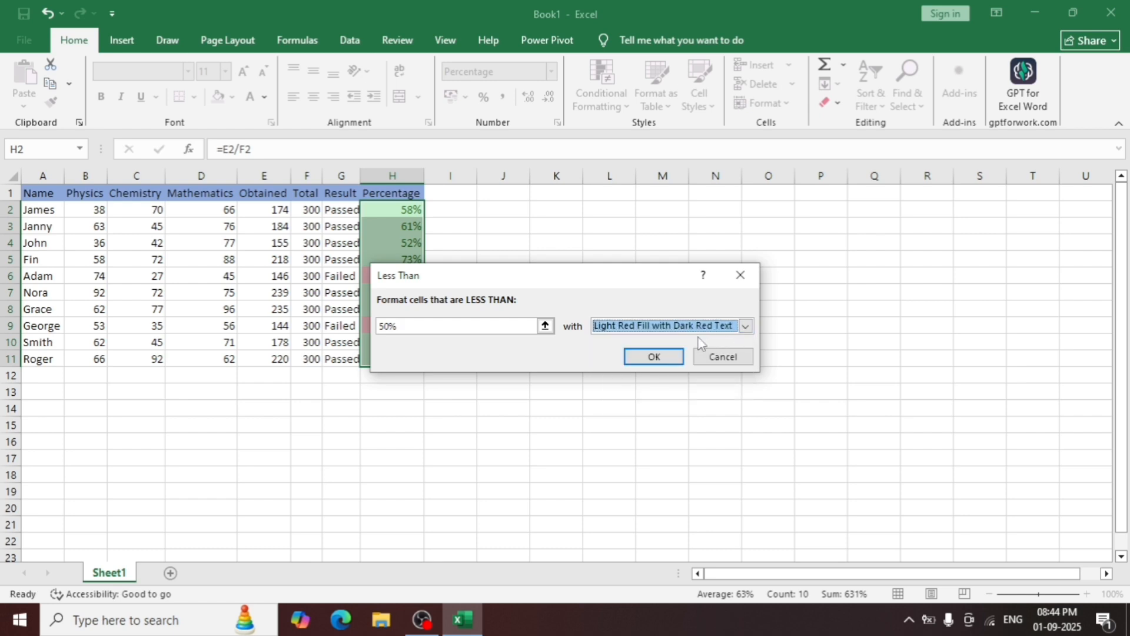
click(655, 357)
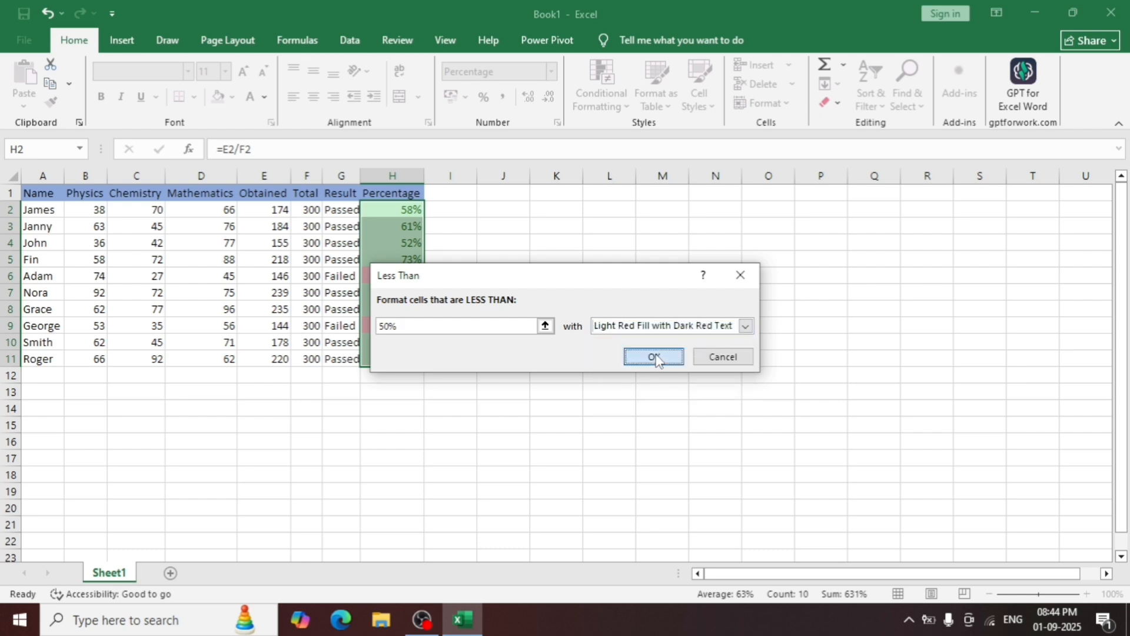
click(575, 365)
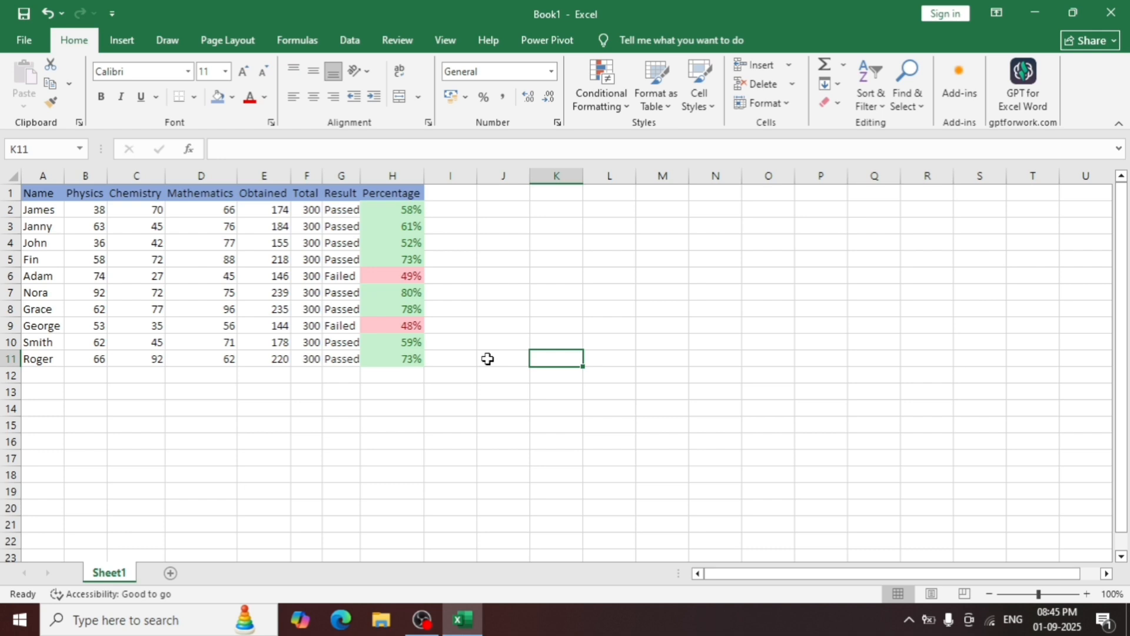
click(266, 226)
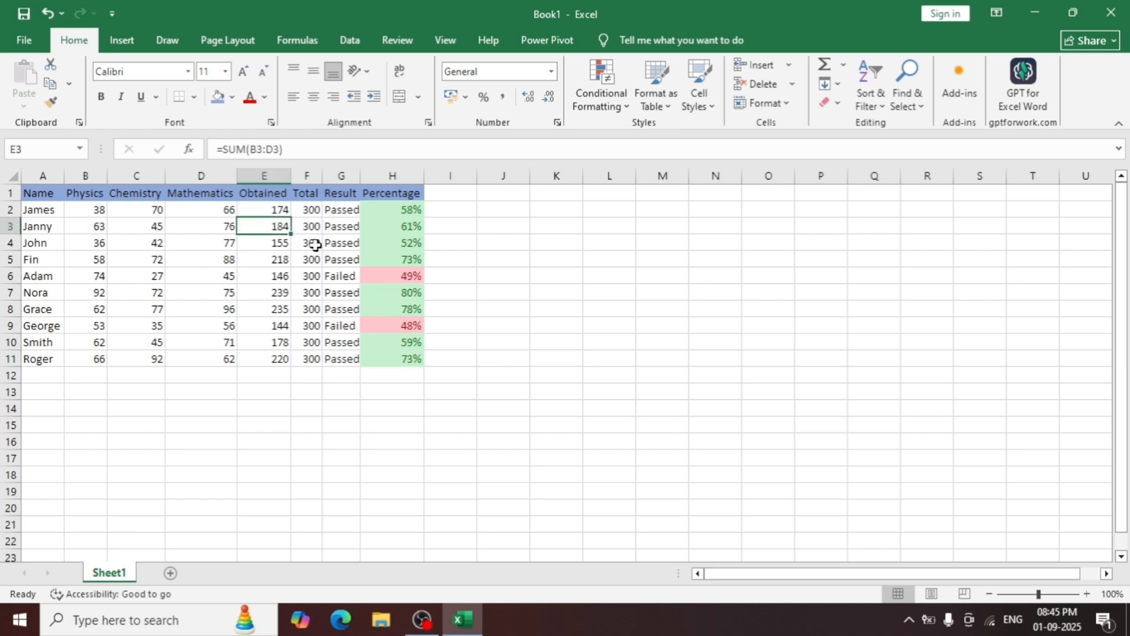